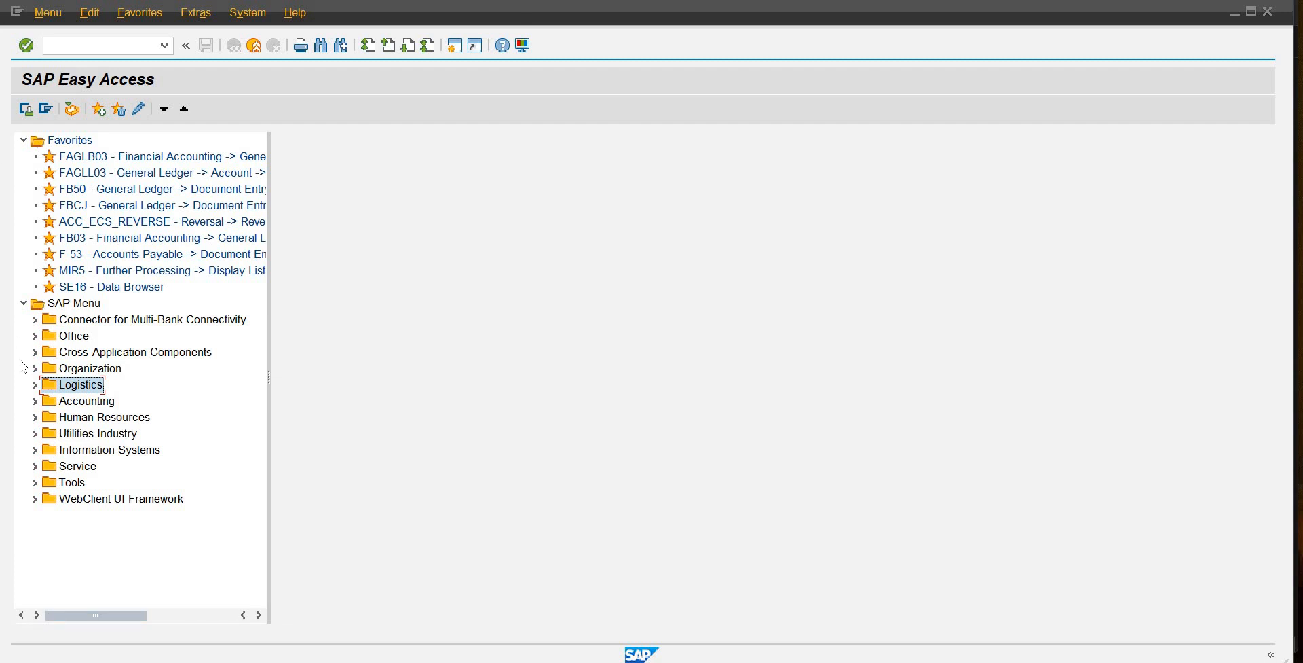
# - Expand the SAP menu tree through Logistics, Materials Management, Material Master and Material down to Create (Special)
pyautogui.click(34, 384)
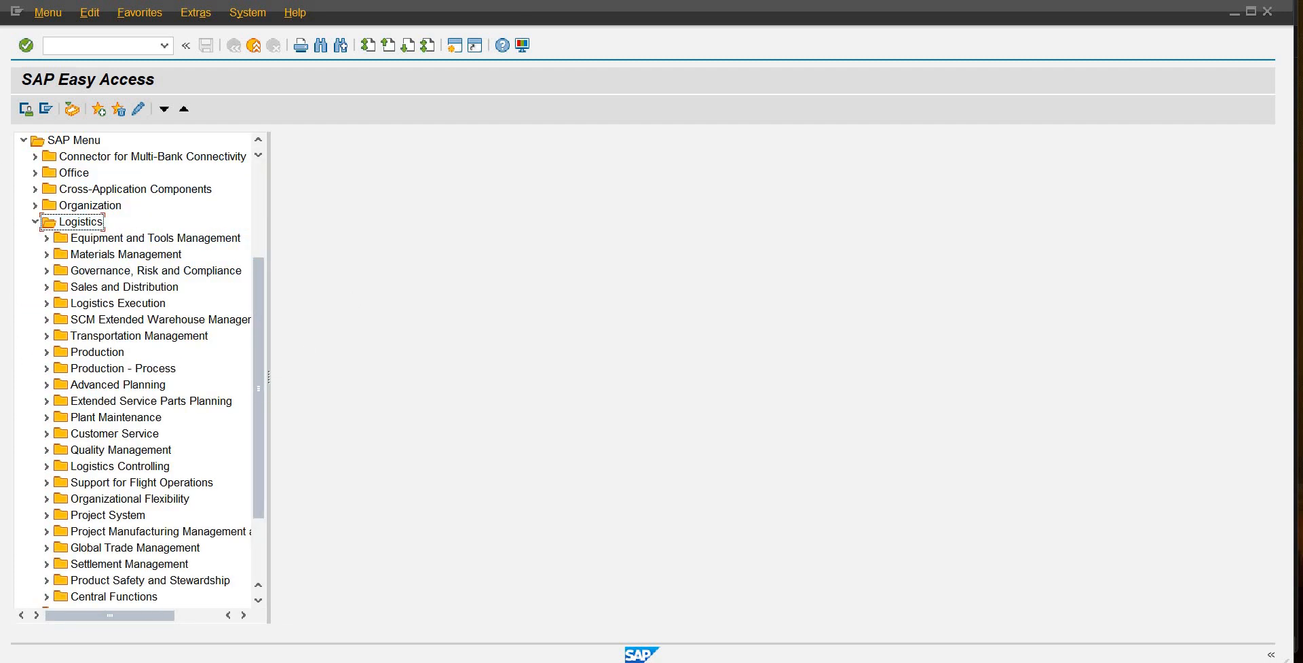
pyautogui.scroll(-3, 160, 468)
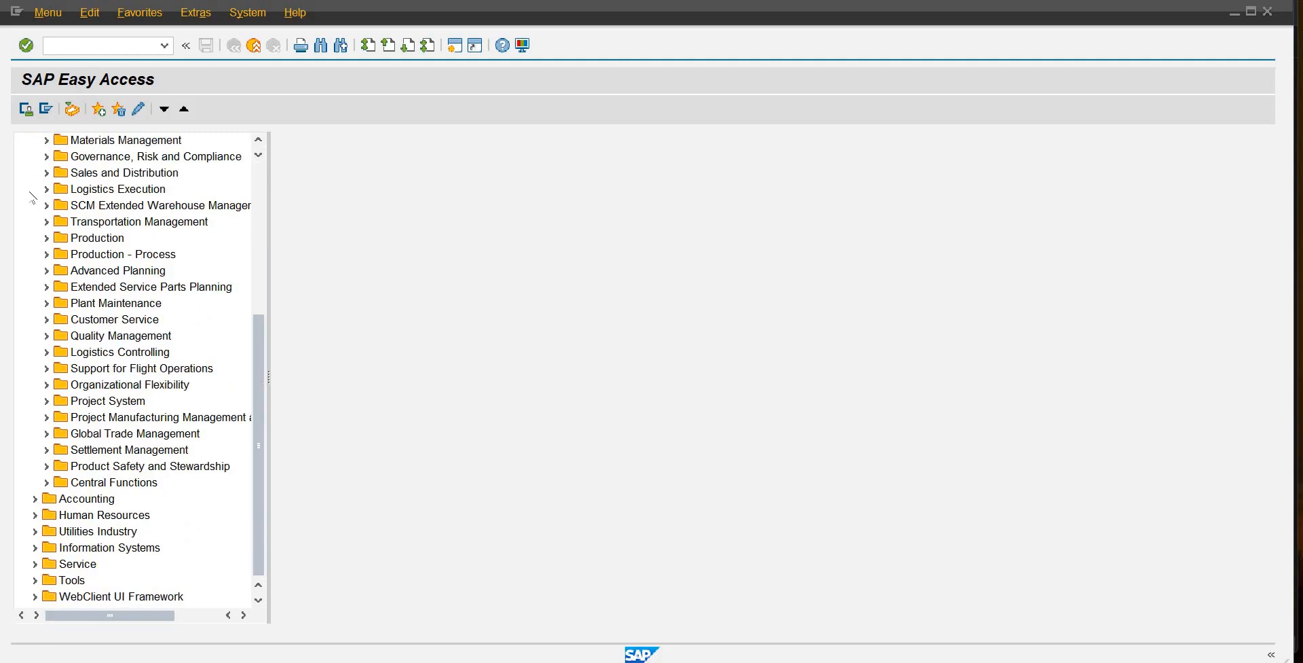
pyautogui.click(48, 140)
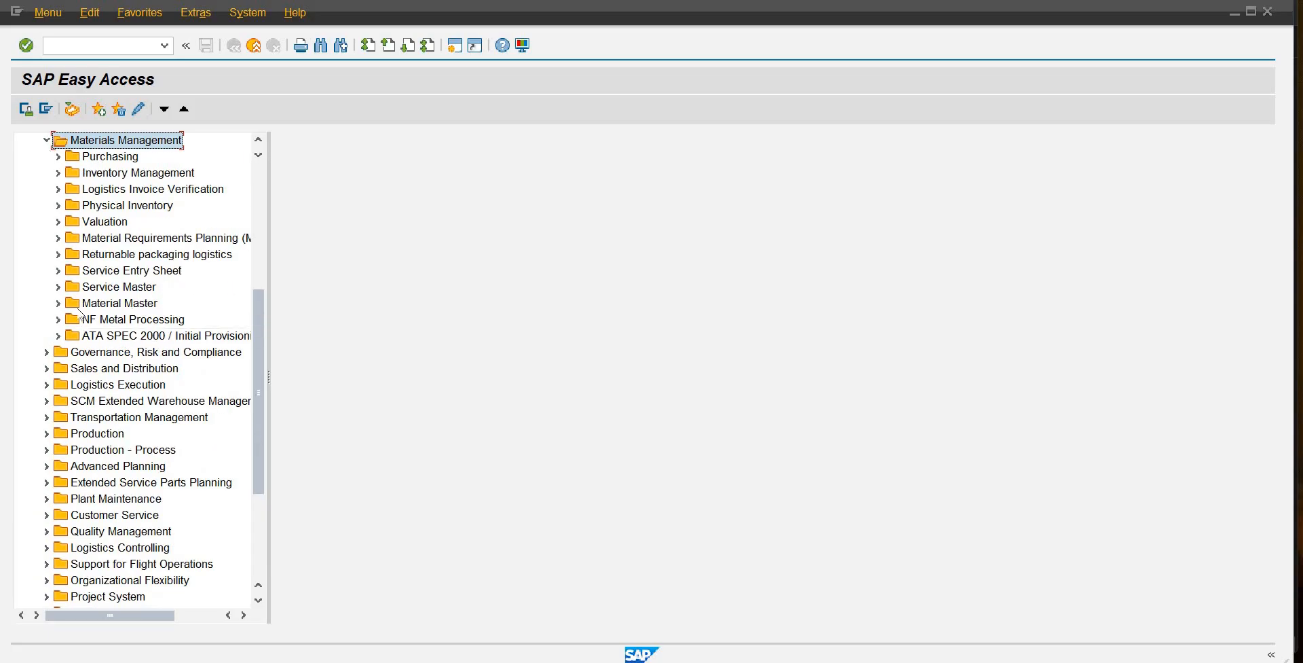
pyautogui.click(58, 303)
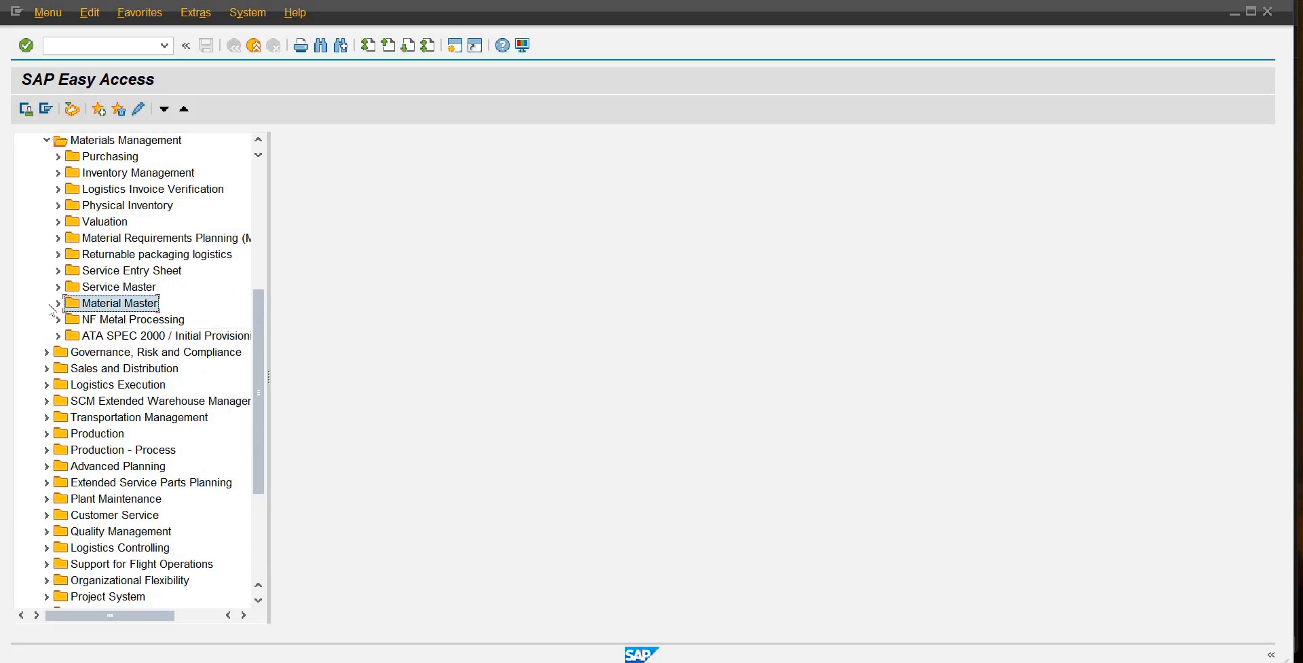
pyautogui.click(119, 308)
pyautogui.click(117, 320)
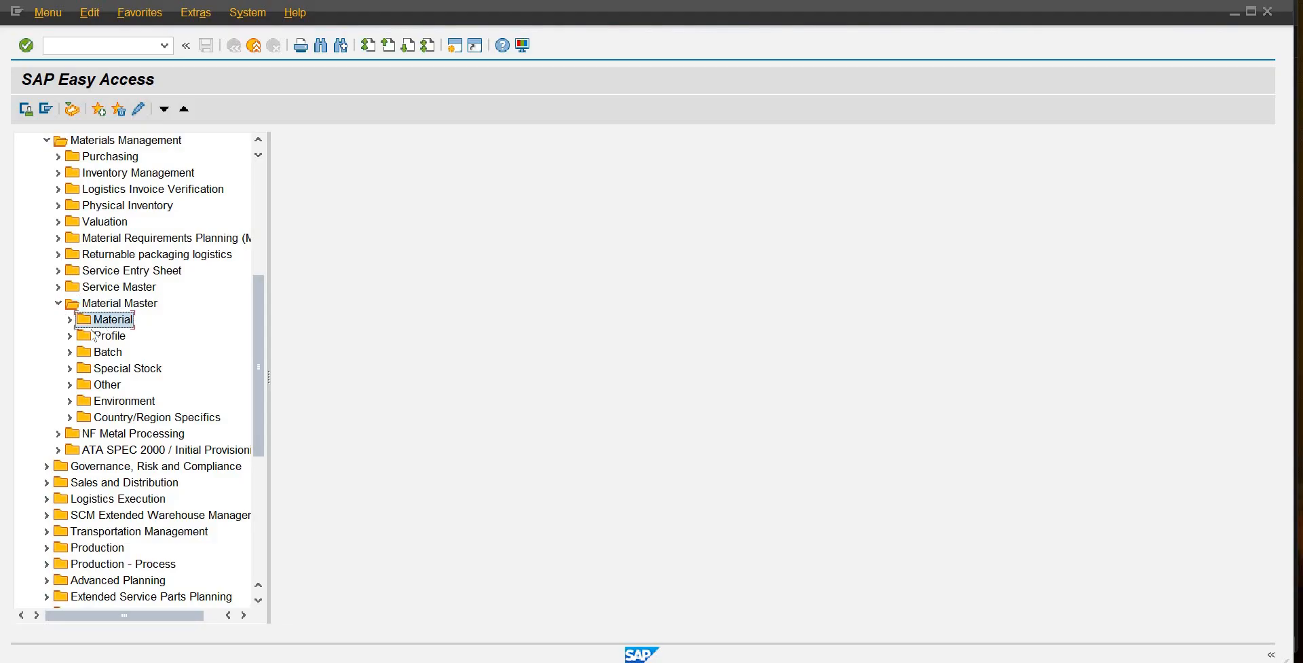
pyautogui.click(70, 320)
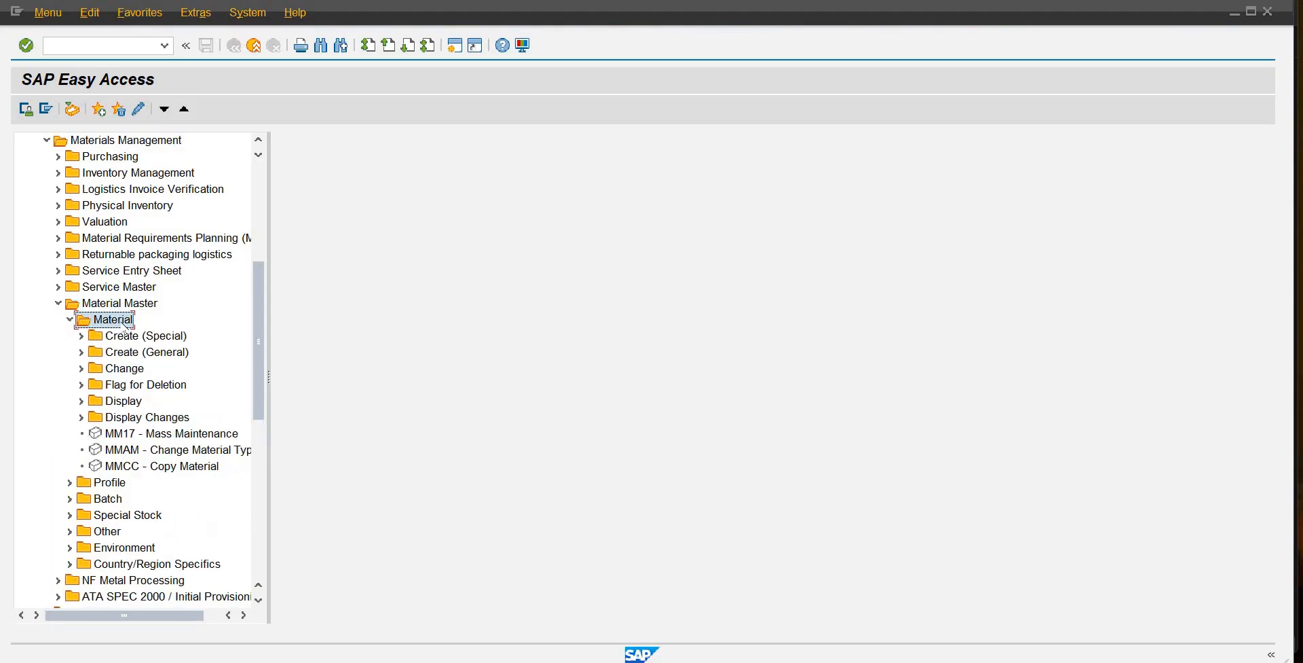
pyautogui.click(83, 337)
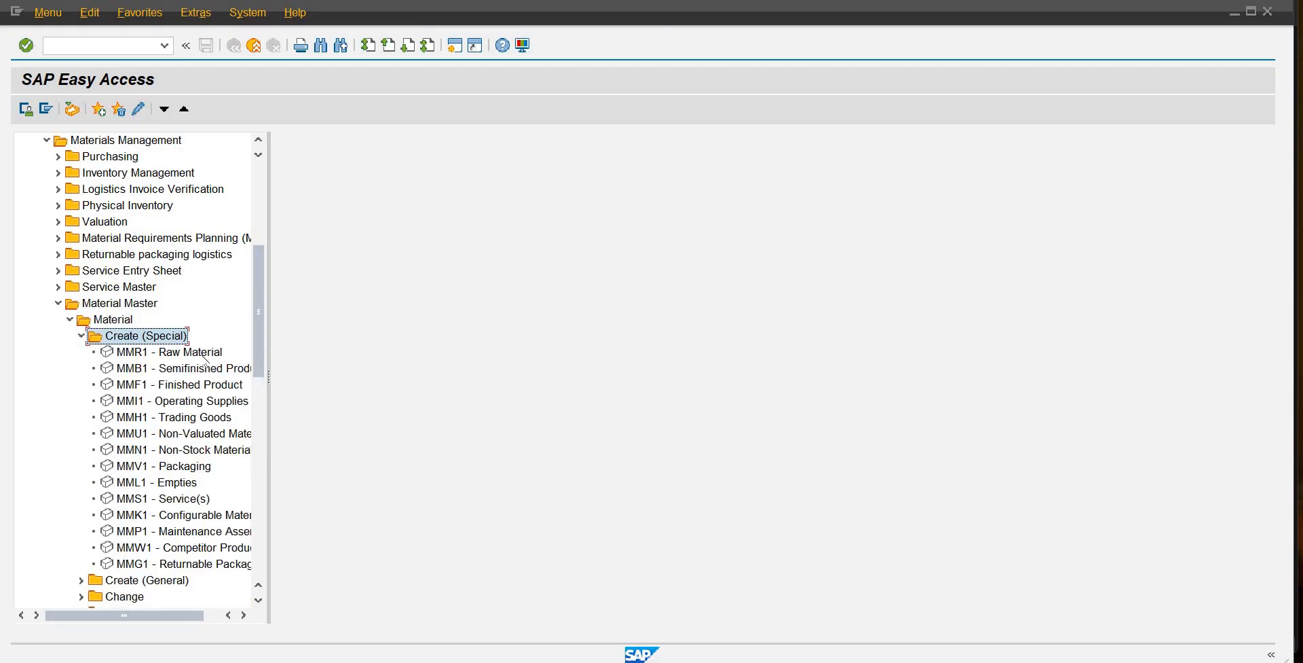
# - Widen the navigation tree and start the MMR1 - Raw Material creation transaction
pyautogui.click(204, 355)
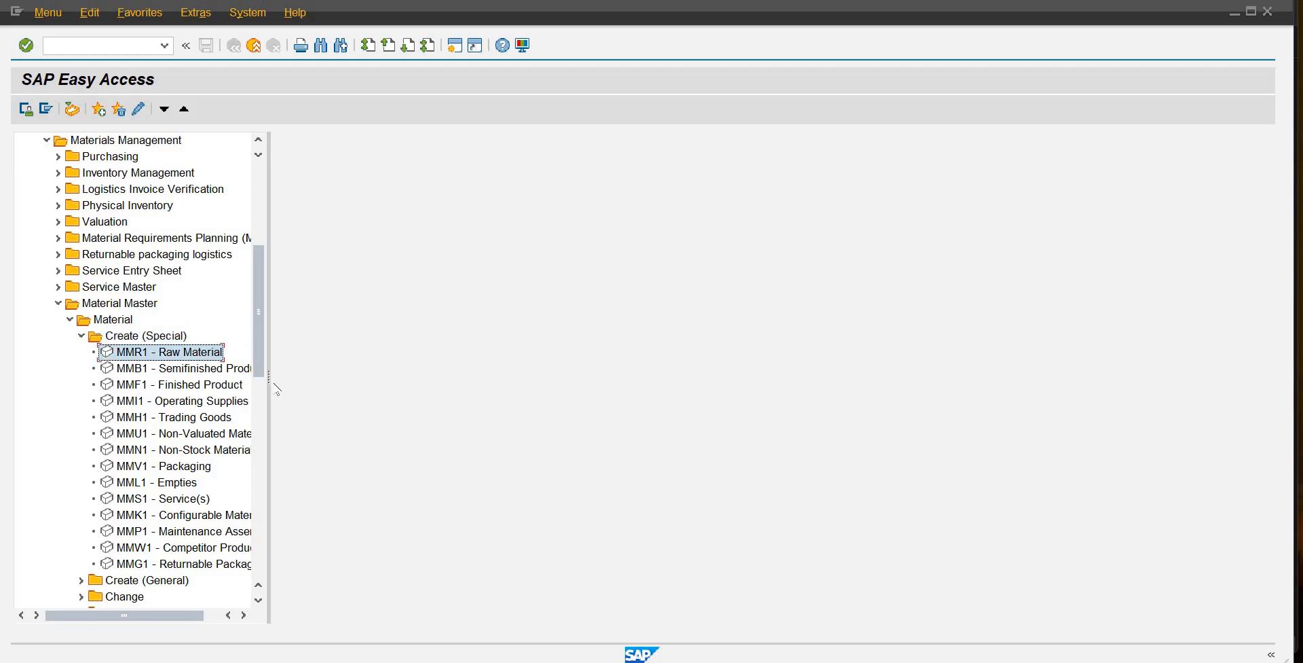
pyautogui.moveTo(270, 383); pyautogui.dragTo(320, 377)
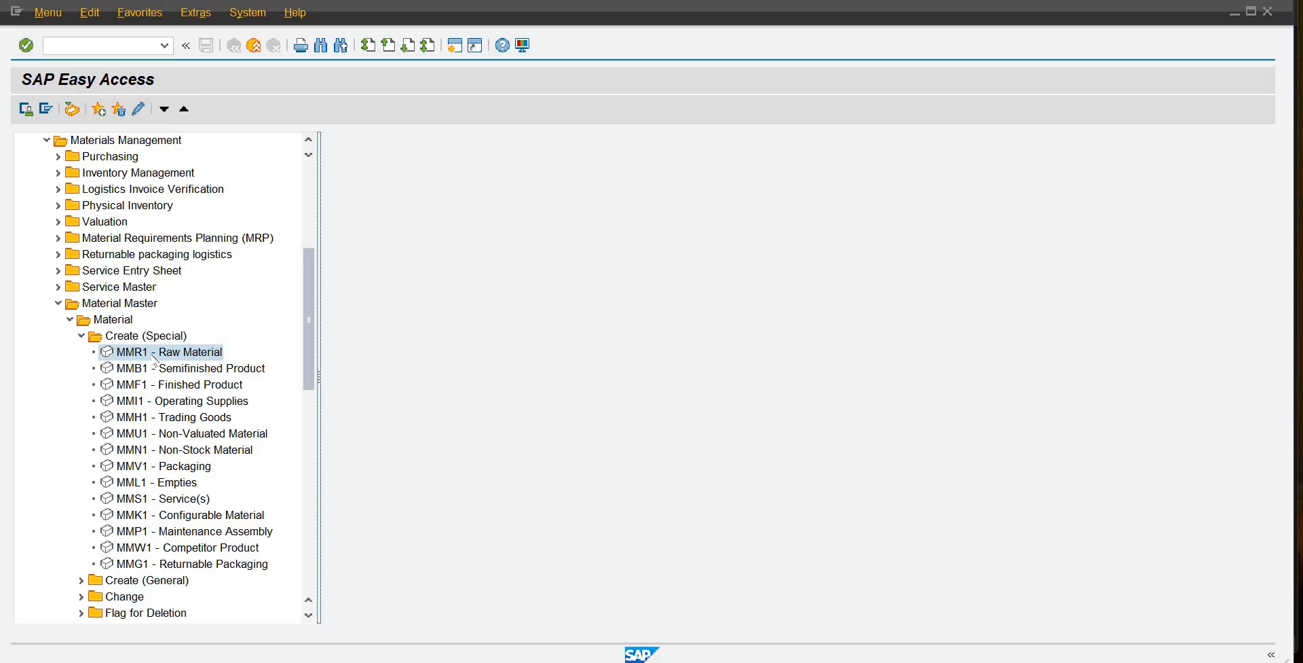
pyautogui.click(194, 372)
pyautogui.press('Down')
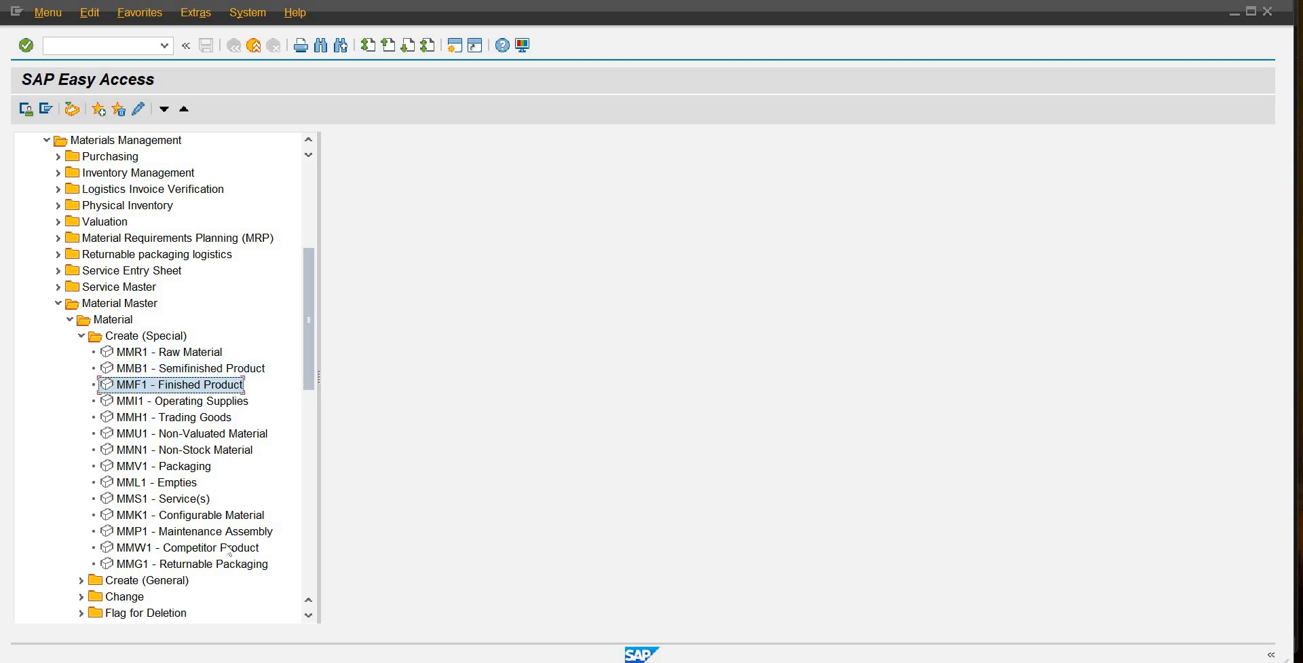
pyautogui.press('Down')
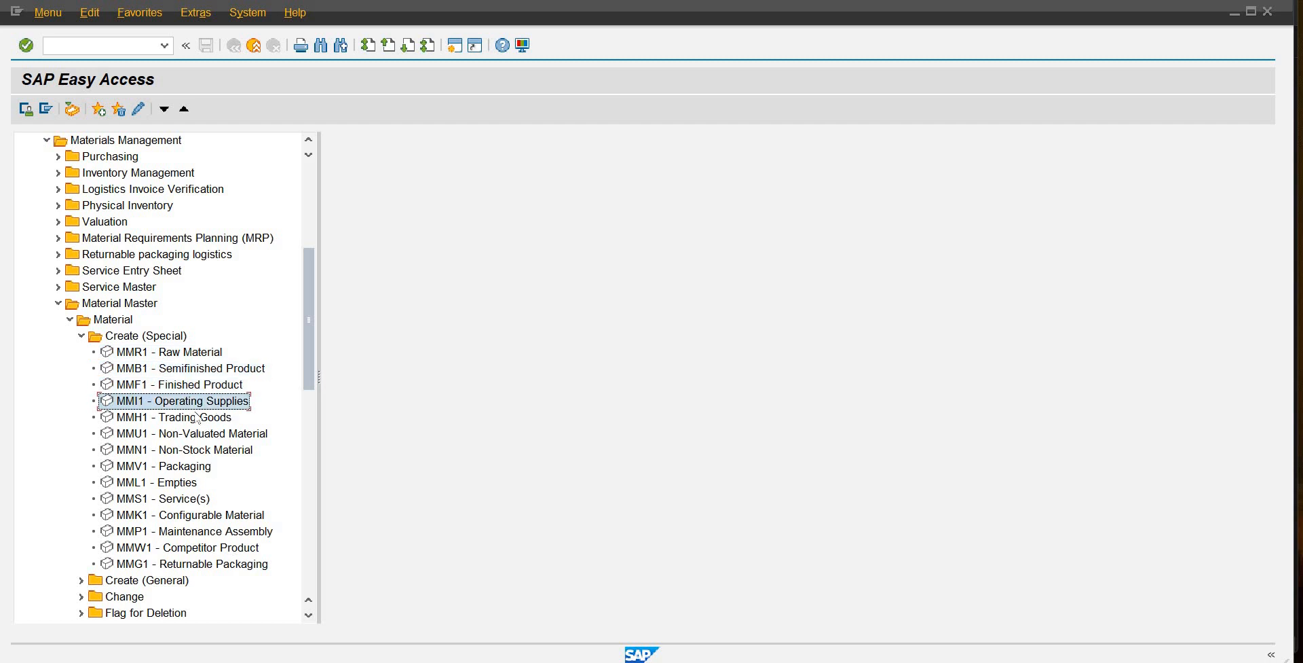
pyautogui.doubleClick(152, 352)
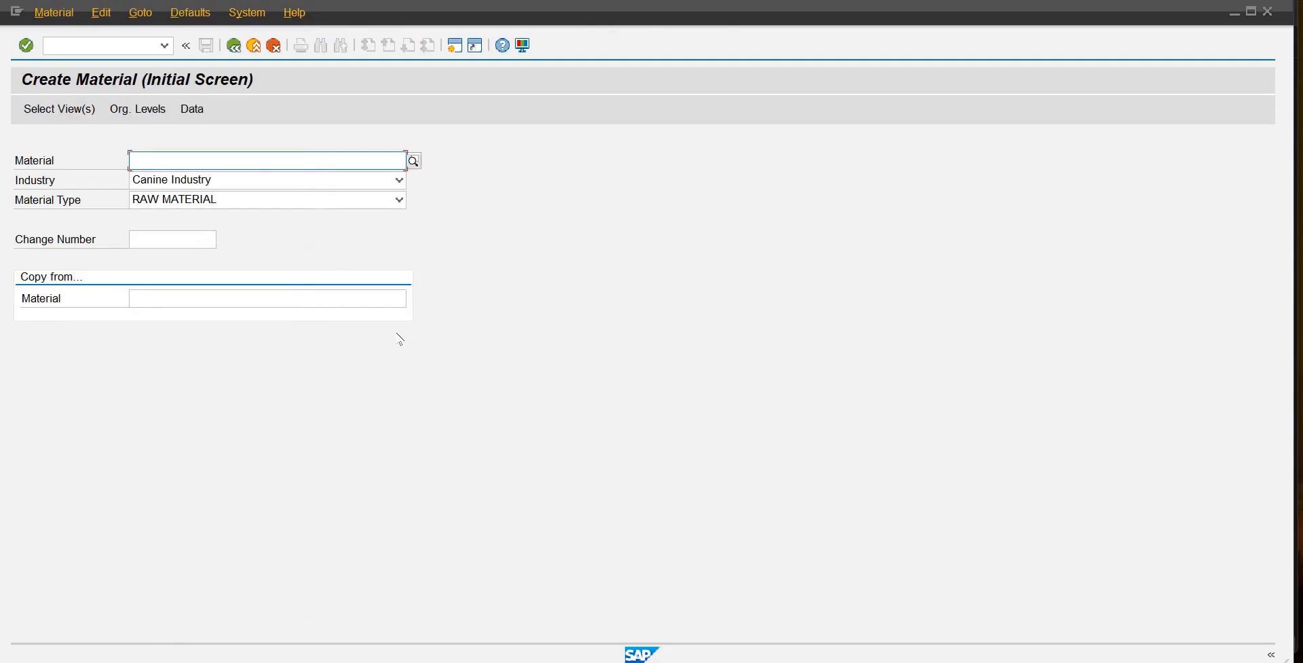
# - Set the new material's industry to Manufacturing
pyautogui.click(399, 181)
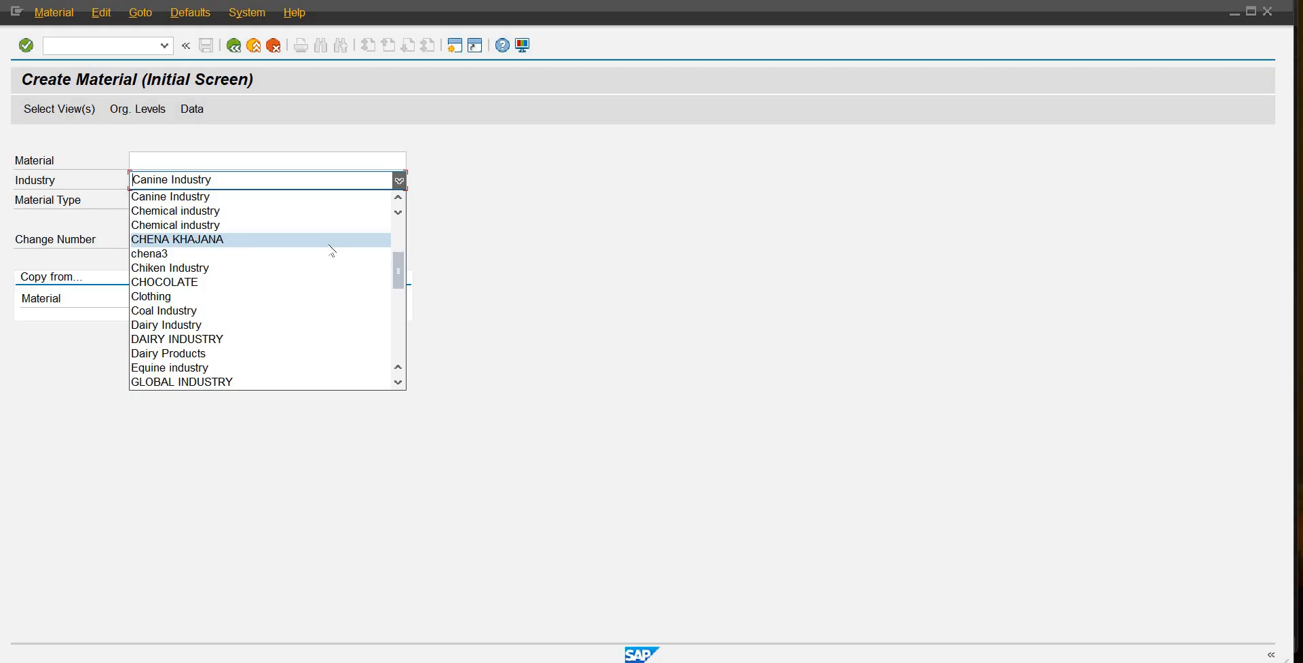
pyautogui.scroll(-5, 394, 291)
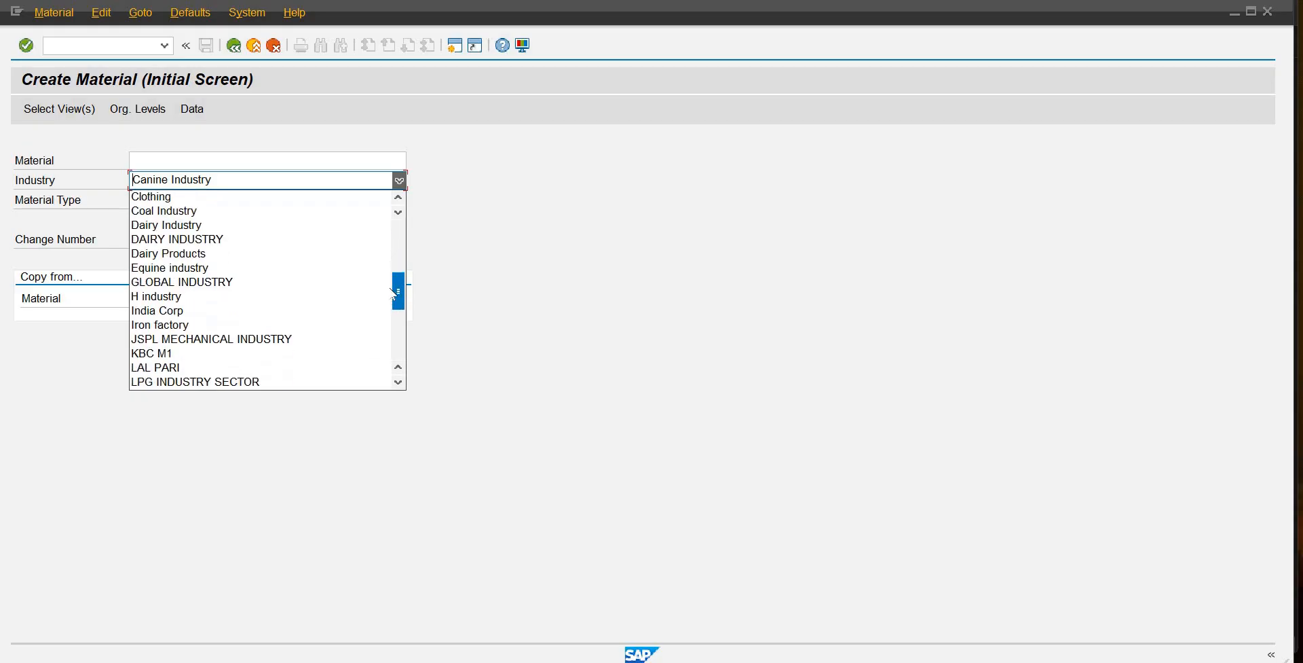
pyautogui.scroll(-1, 392, 311)
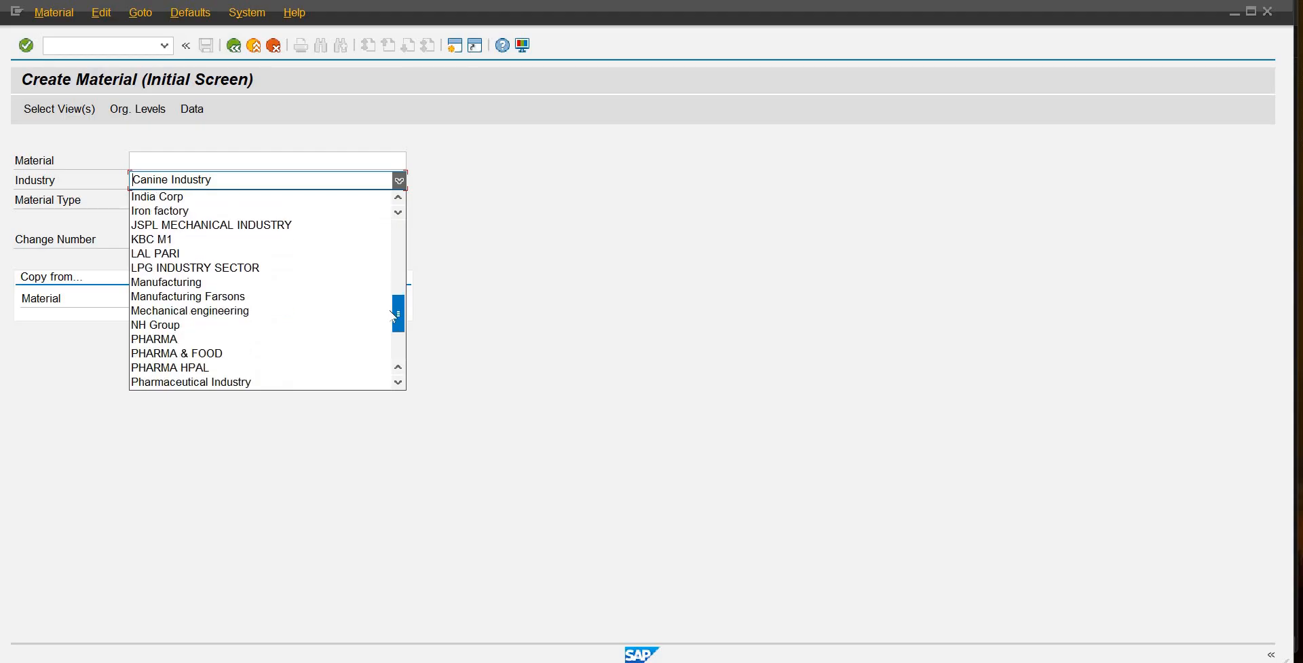
pyautogui.scroll(-5, 393, 319)
pyautogui.scroll(-5, 394, 340)
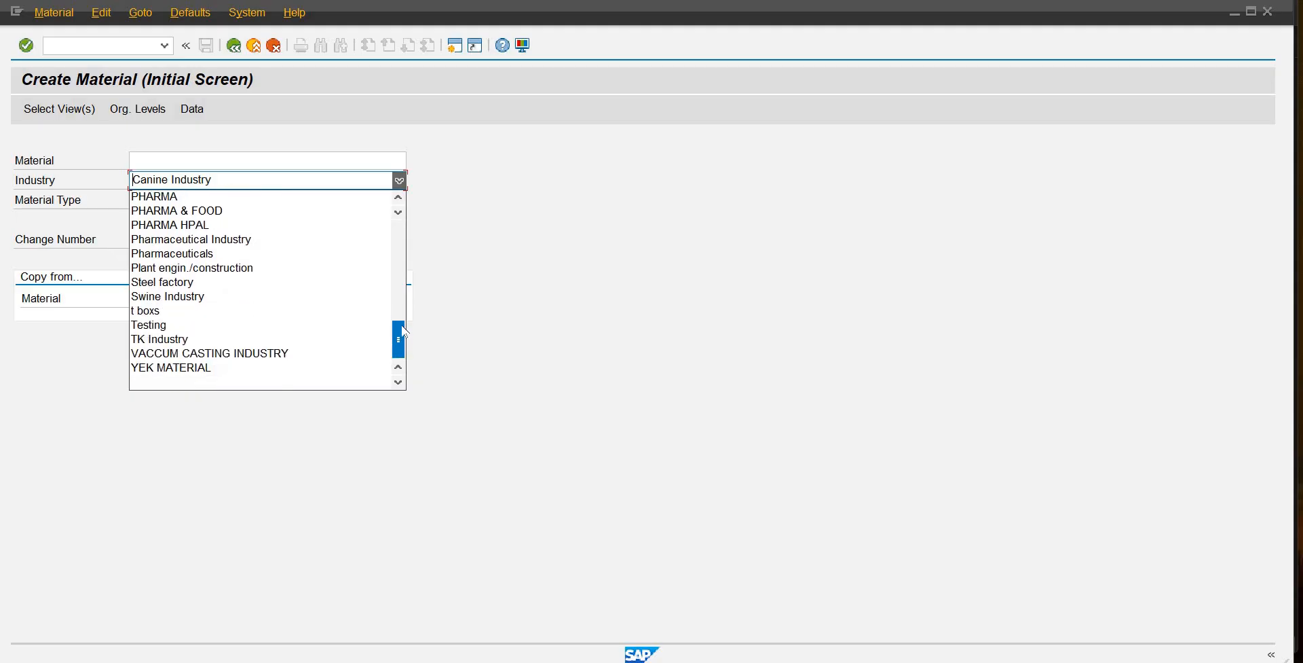
pyautogui.scroll(4, 401, 333)
pyautogui.scroll(4, 399, 323)
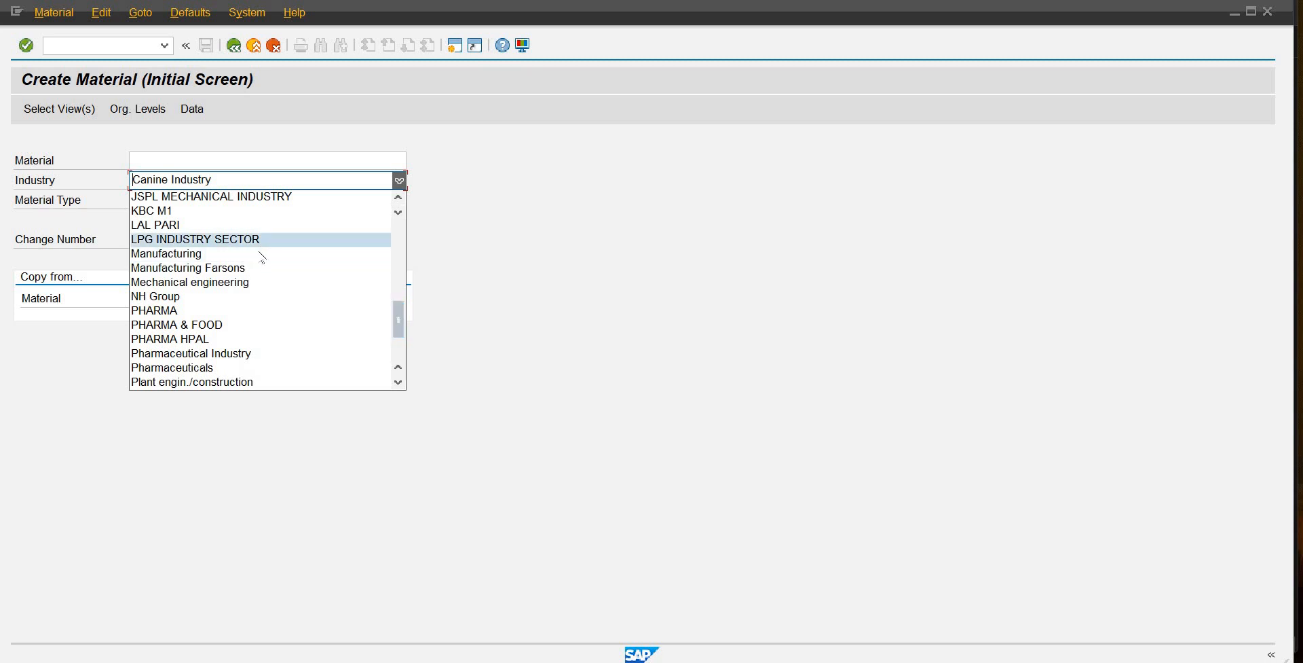
pyautogui.click(261, 255)
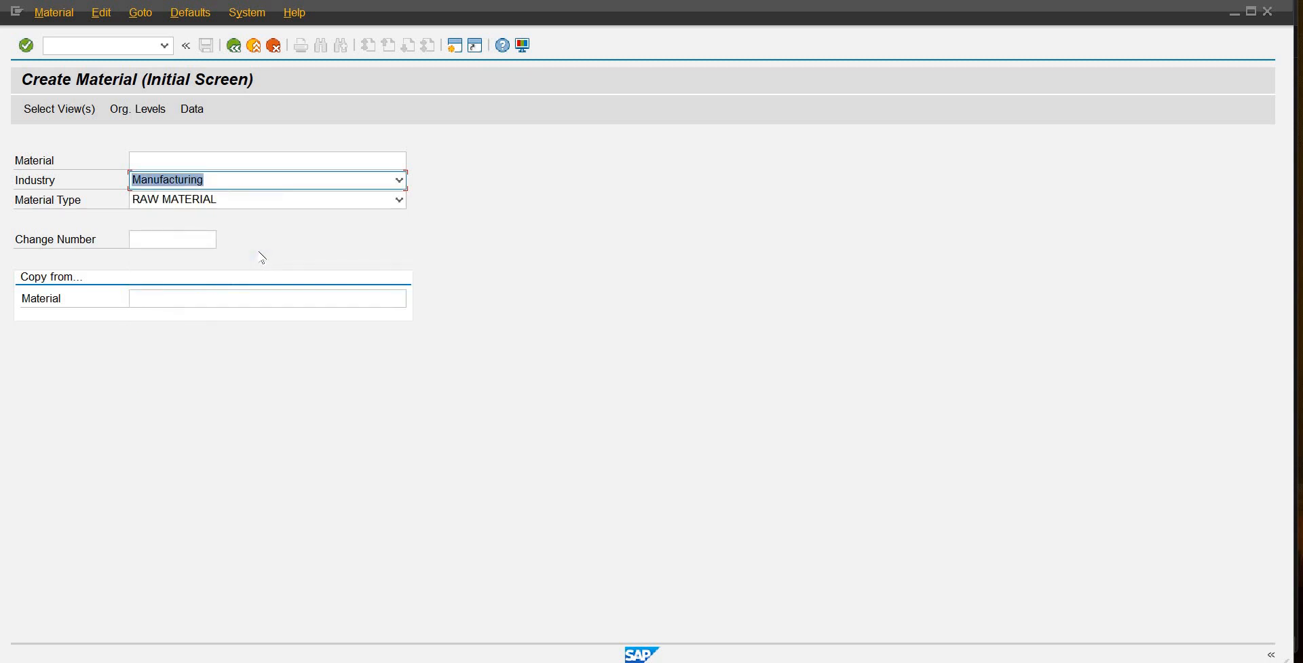
# - Set the new material's material type to Raw Material Std-Sapience
pyautogui.click(399, 200)
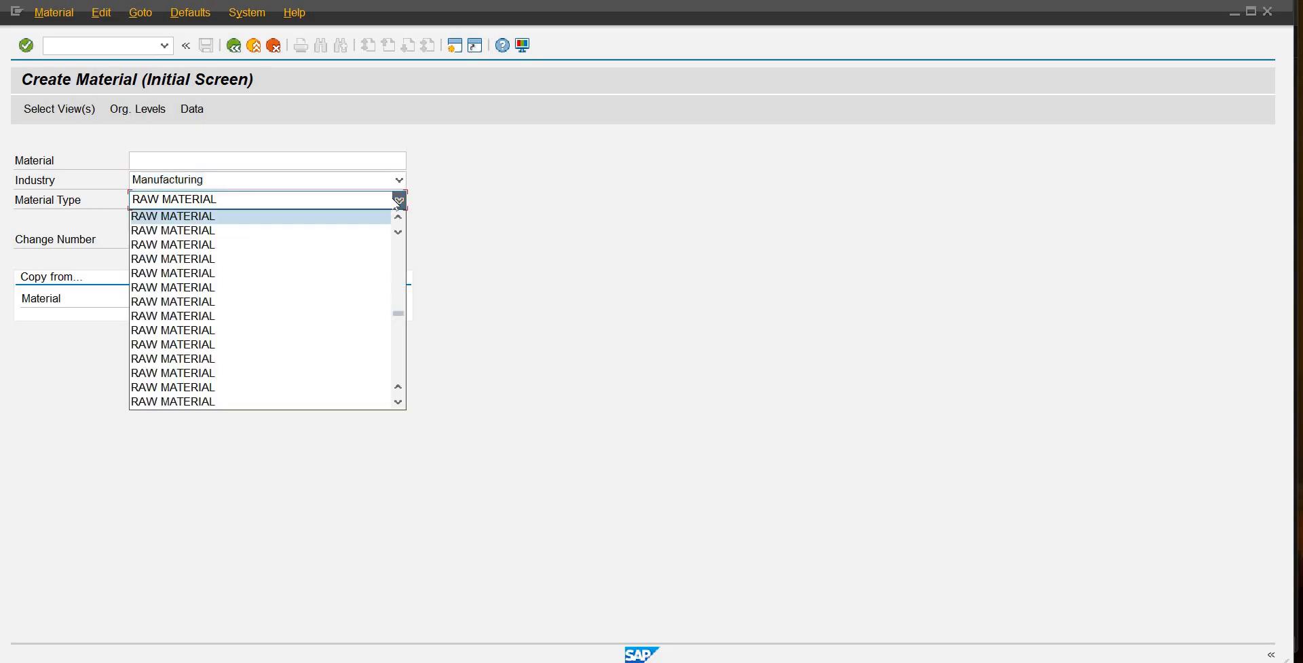
pyautogui.click(398, 403)
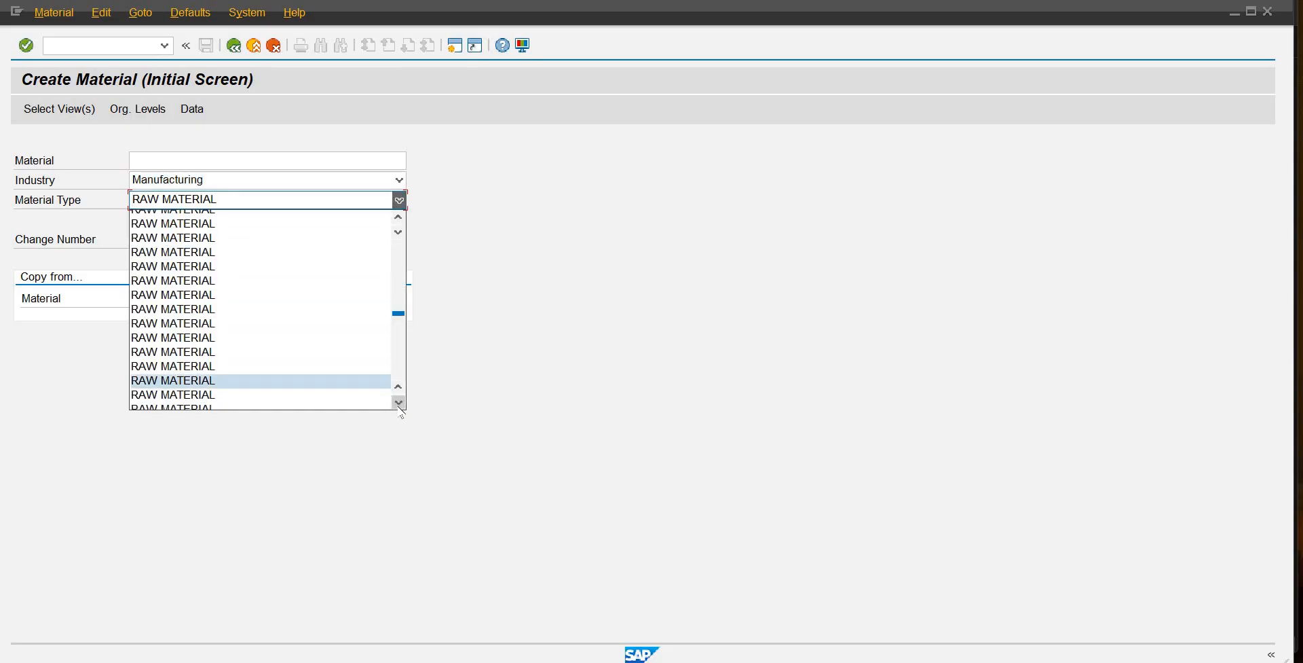
pyautogui.click(398, 403)
pyautogui.click(398, 404)
pyautogui.click(398, 404)
pyautogui.click(398, 405)
pyautogui.click(398, 403)
pyautogui.click(398, 403)
pyautogui.click(398, 403)
pyautogui.click(398, 404)
pyautogui.click(398, 404)
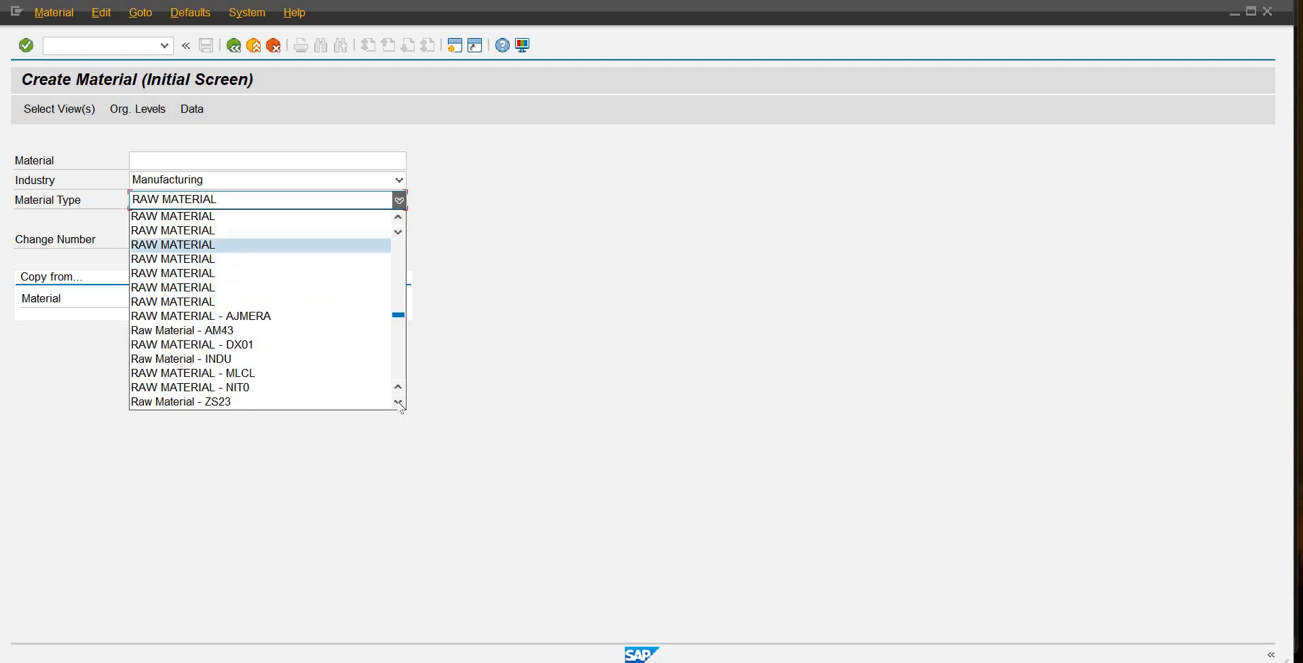
pyautogui.click(398, 403)
pyautogui.click(399, 403)
pyautogui.click(399, 404)
pyautogui.click(399, 403)
pyautogui.click(399, 403)
pyautogui.click(399, 403)
pyautogui.click(398, 403)
pyautogui.click(399, 403)
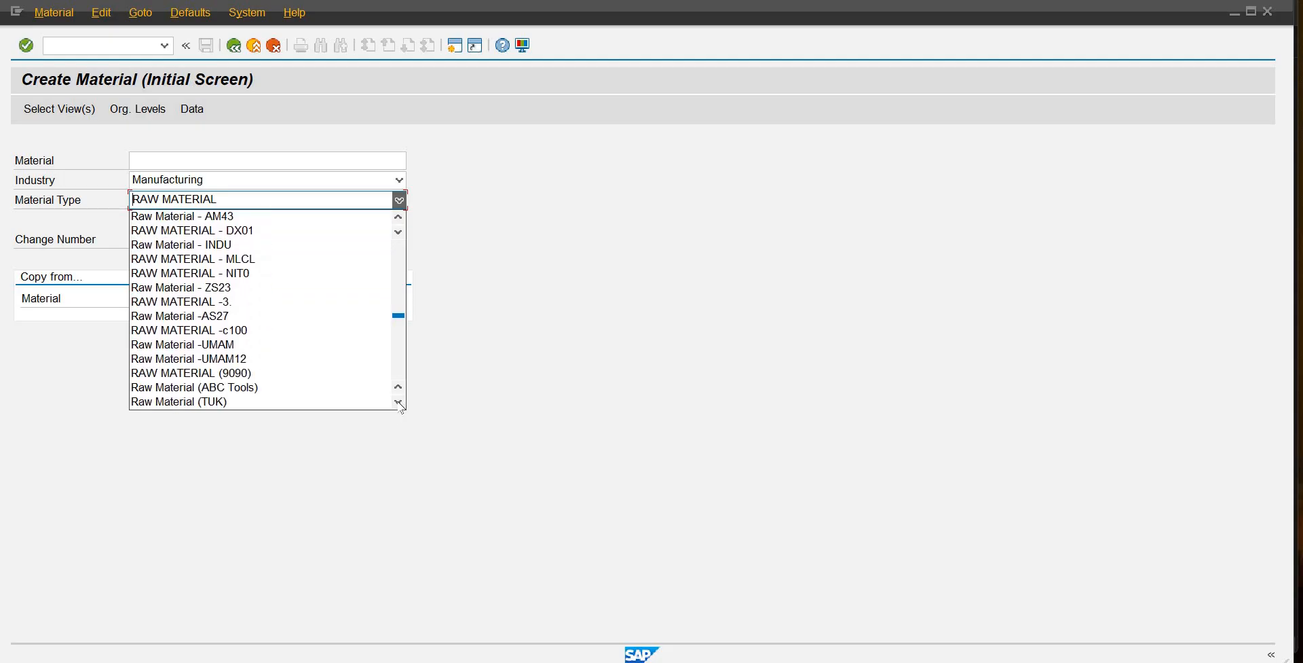
pyautogui.click(398, 403)
pyautogui.click(398, 403)
pyautogui.click(399, 404)
pyautogui.click(398, 404)
pyautogui.click(398, 403)
pyautogui.click(398, 403)
pyautogui.click(398, 403)
pyautogui.doubleClick(398, 403)
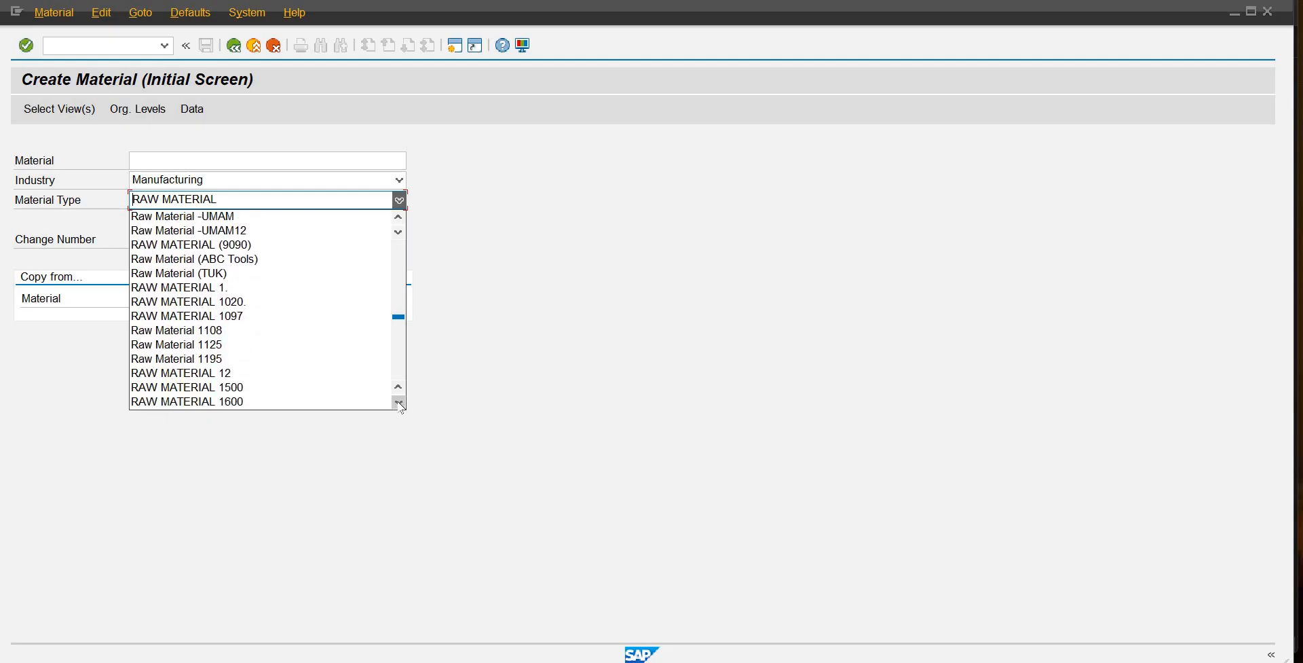
pyautogui.doubleClick(399, 403)
pyautogui.click(398, 403)
pyautogui.doubleClick(399, 403)
pyautogui.click(398, 403)
pyautogui.click(398, 403)
pyautogui.click(399, 403)
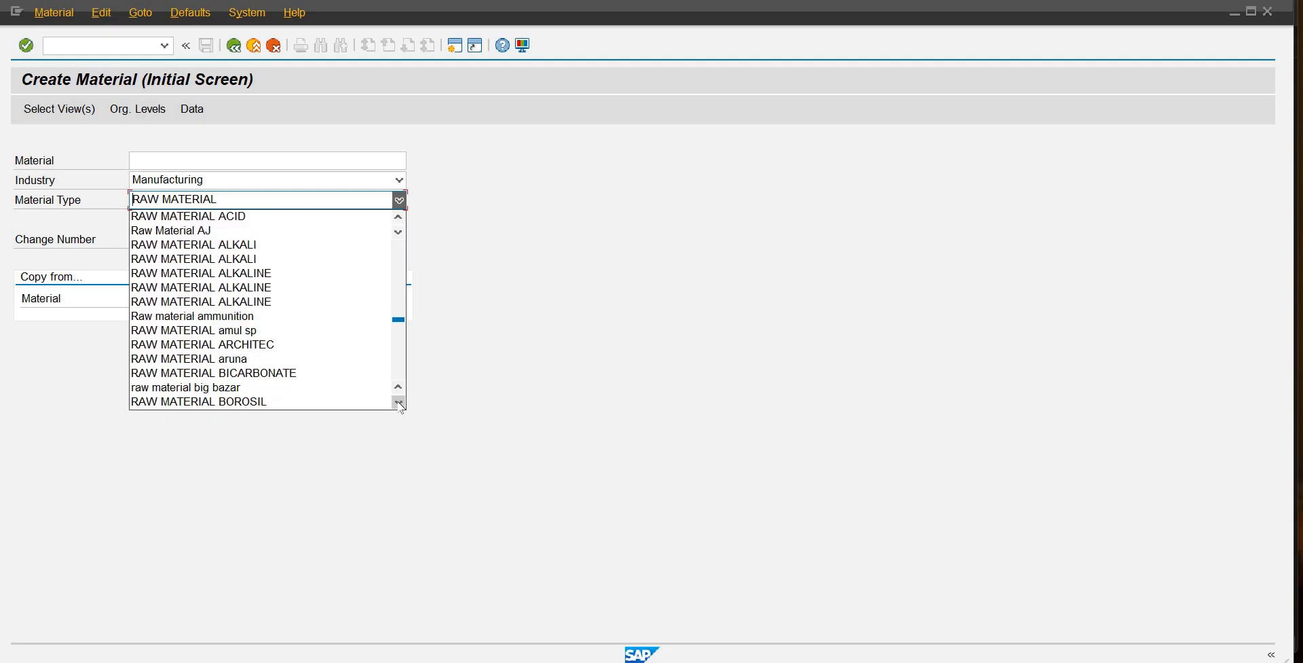
pyautogui.click(398, 403)
pyautogui.click(399, 403)
pyautogui.click(398, 403)
pyautogui.click(399, 404)
pyautogui.click(398, 403)
pyautogui.click(398, 403)
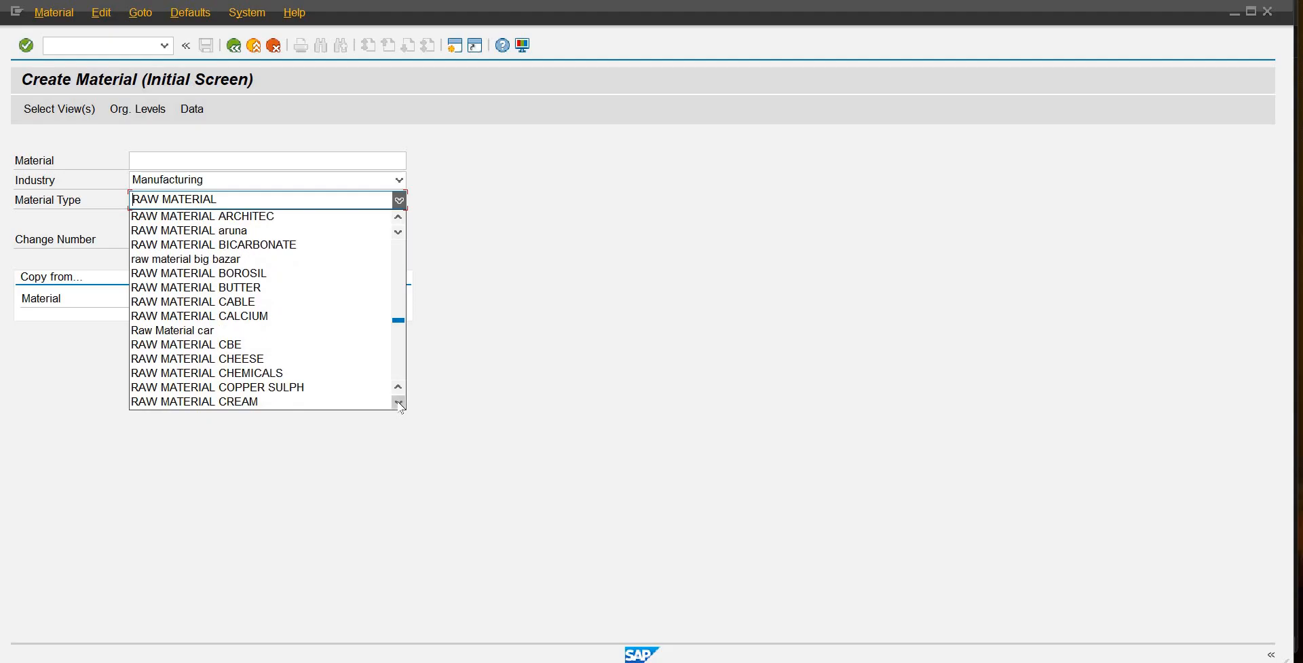
pyautogui.click(398, 403)
pyautogui.click(399, 404)
pyautogui.click(399, 402)
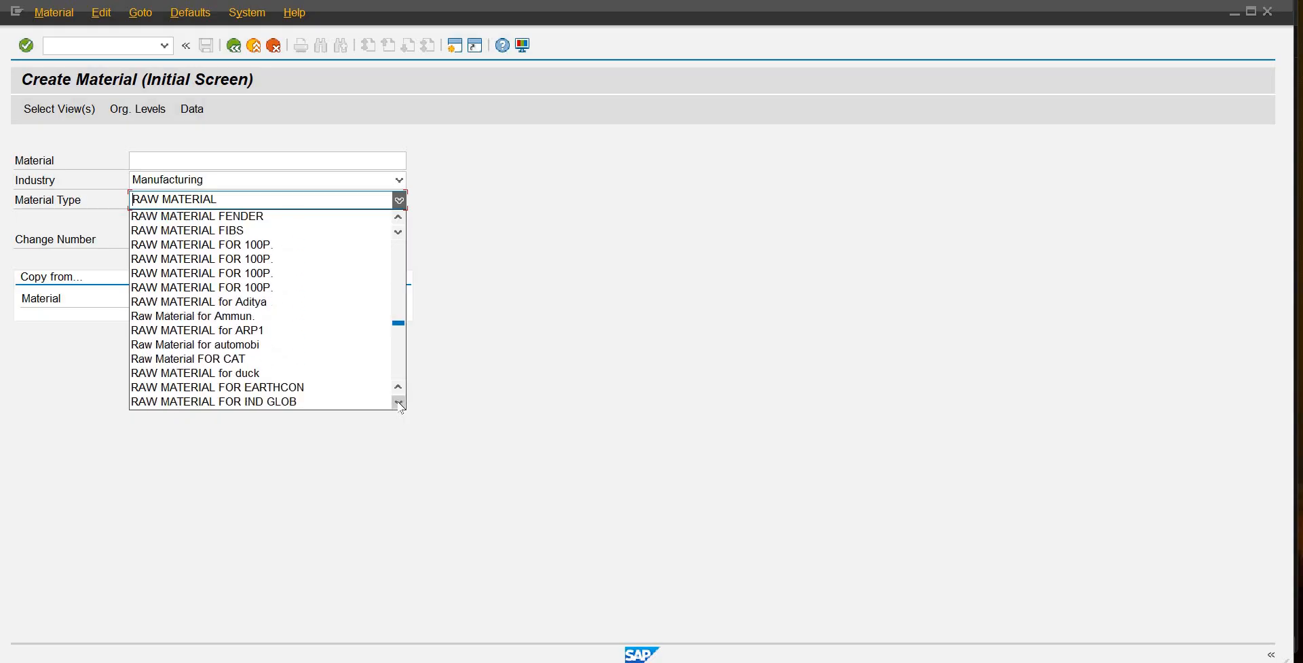
pyautogui.click(398, 402)
pyautogui.click(399, 402)
pyautogui.click(398, 402)
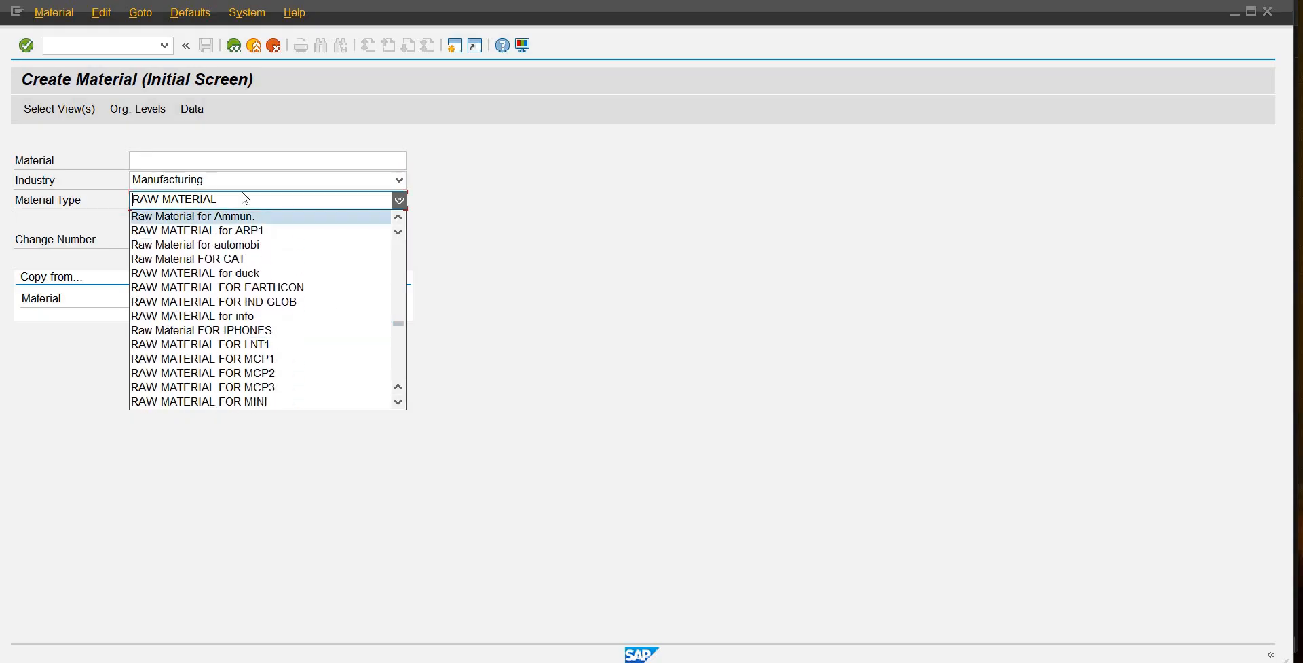
pyautogui.click(399, 402)
pyautogui.click(398, 402)
pyautogui.click(399, 402)
pyautogui.click(399, 402)
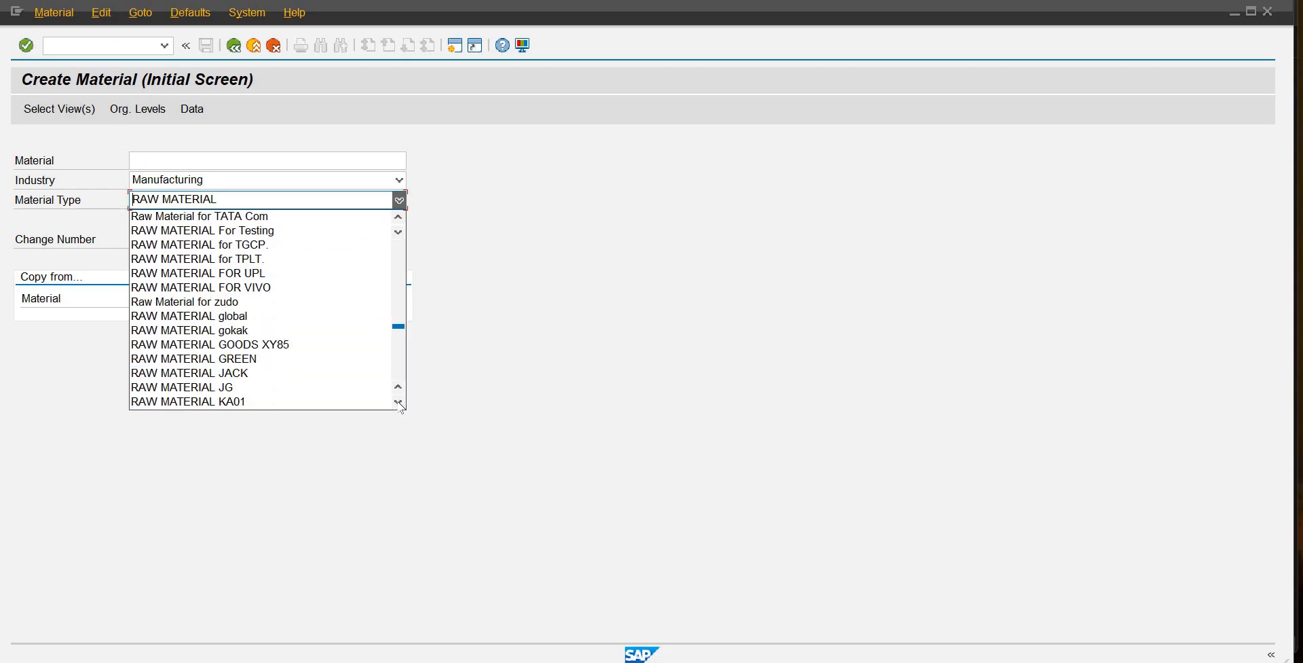
pyautogui.click(399, 402)
pyautogui.click(398, 402)
pyautogui.click(399, 402)
pyautogui.click(399, 402)
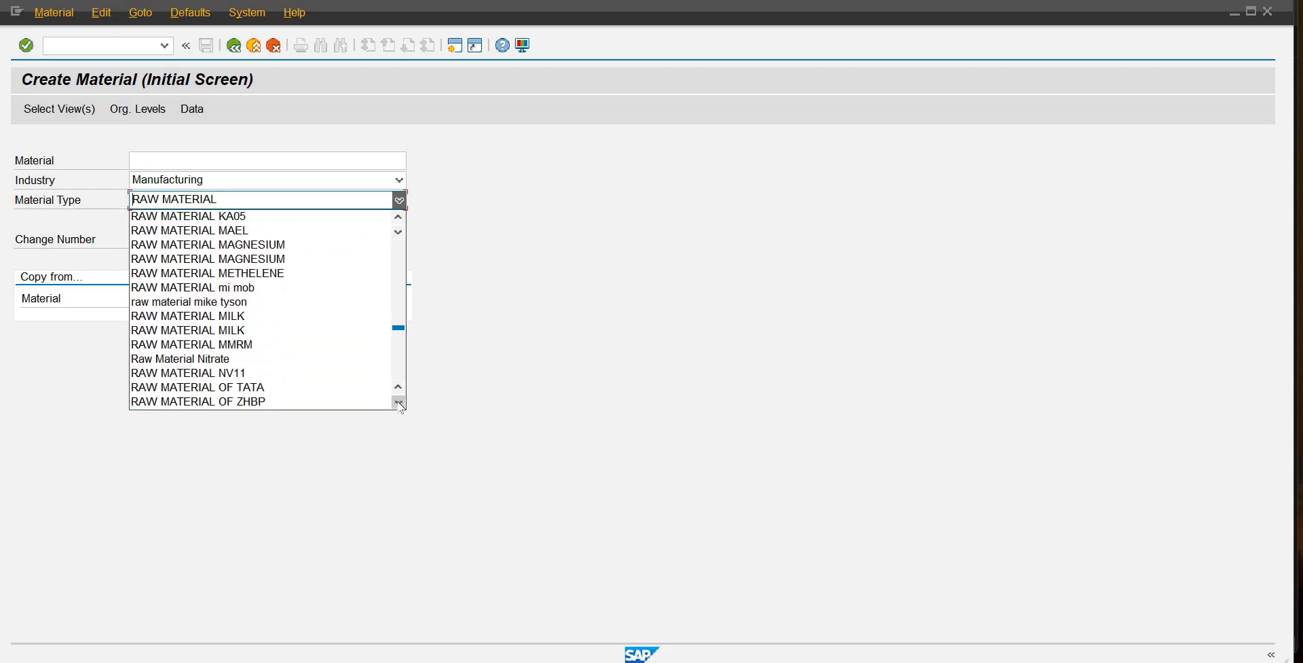
pyautogui.click(399, 402)
pyautogui.click(399, 402)
pyautogui.click(398, 402)
pyautogui.click(398, 402)
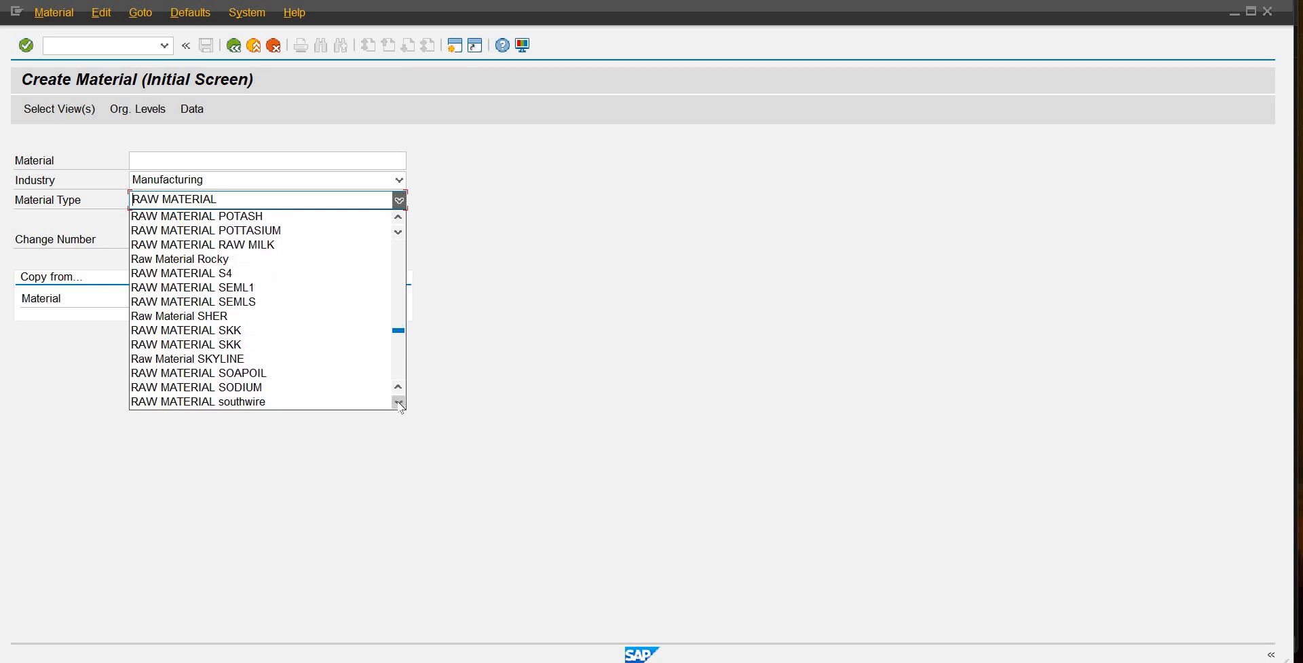
pyautogui.click(398, 402)
pyautogui.click(399, 401)
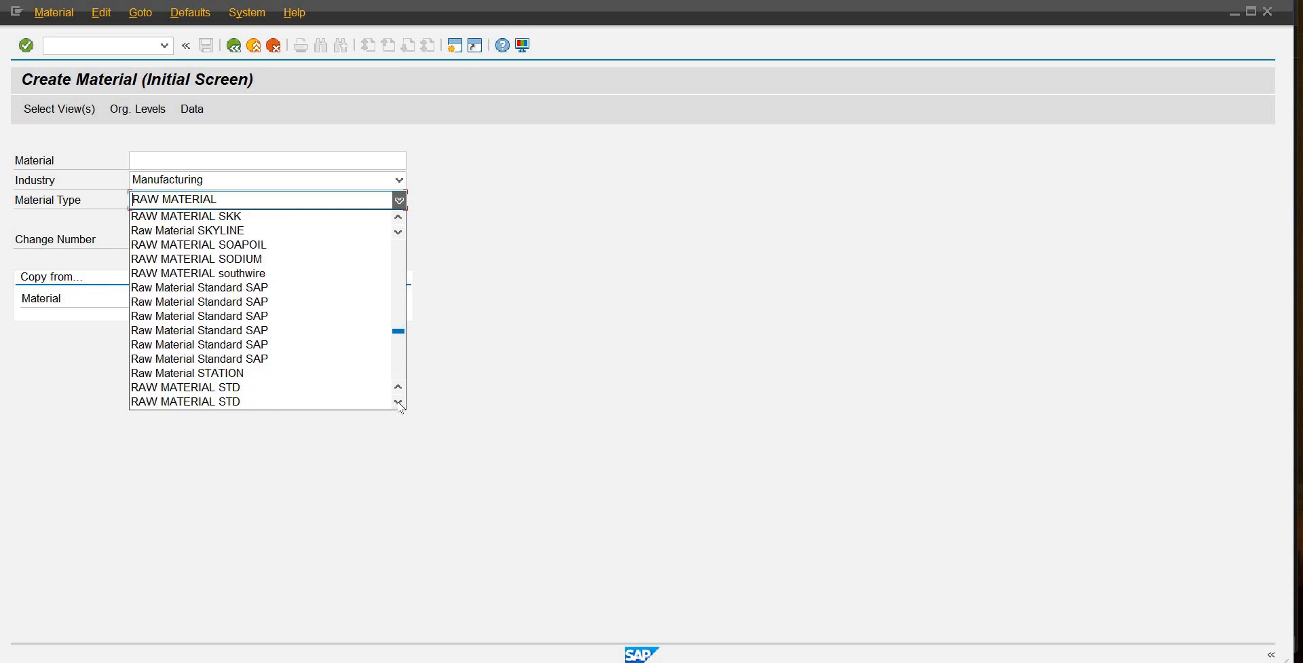
pyautogui.click(399, 402)
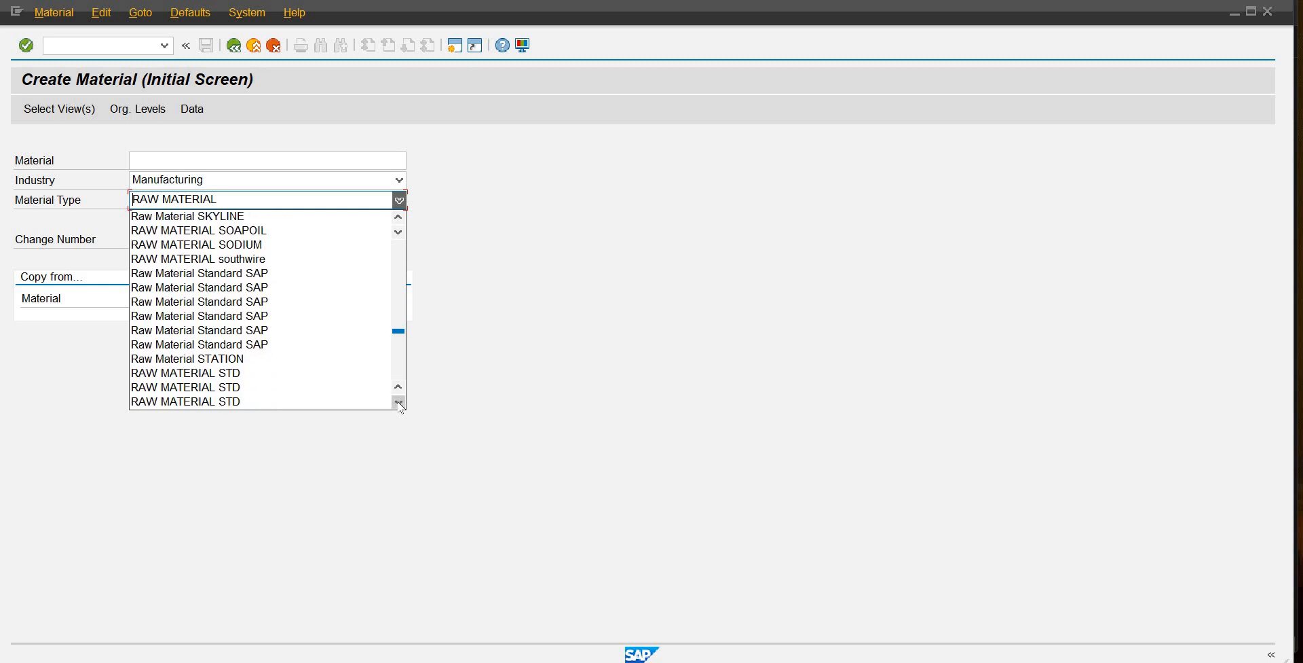
pyautogui.click(399, 402)
pyautogui.click(398, 402)
pyautogui.click(398, 402)
pyautogui.click(399, 402)
pyautogui.click(399, 402)
pyautogui.click(399, 401)
pyautogui.click(399, 402)
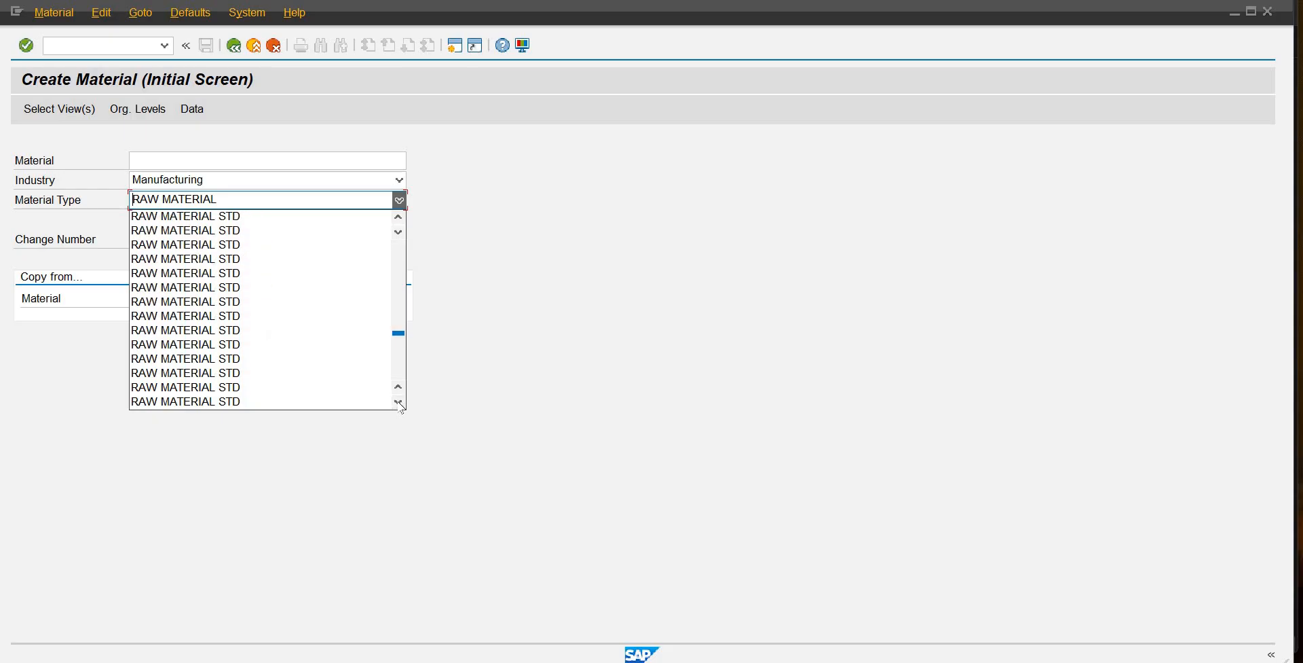
pyautogui.click(399, 402)
pyautogui.click(399, 402)
pyautogui.click(399, 402)
pyautogui.click(398, 402)
pyautogui.click(399, 402)
pyautogui.click(398, 402)
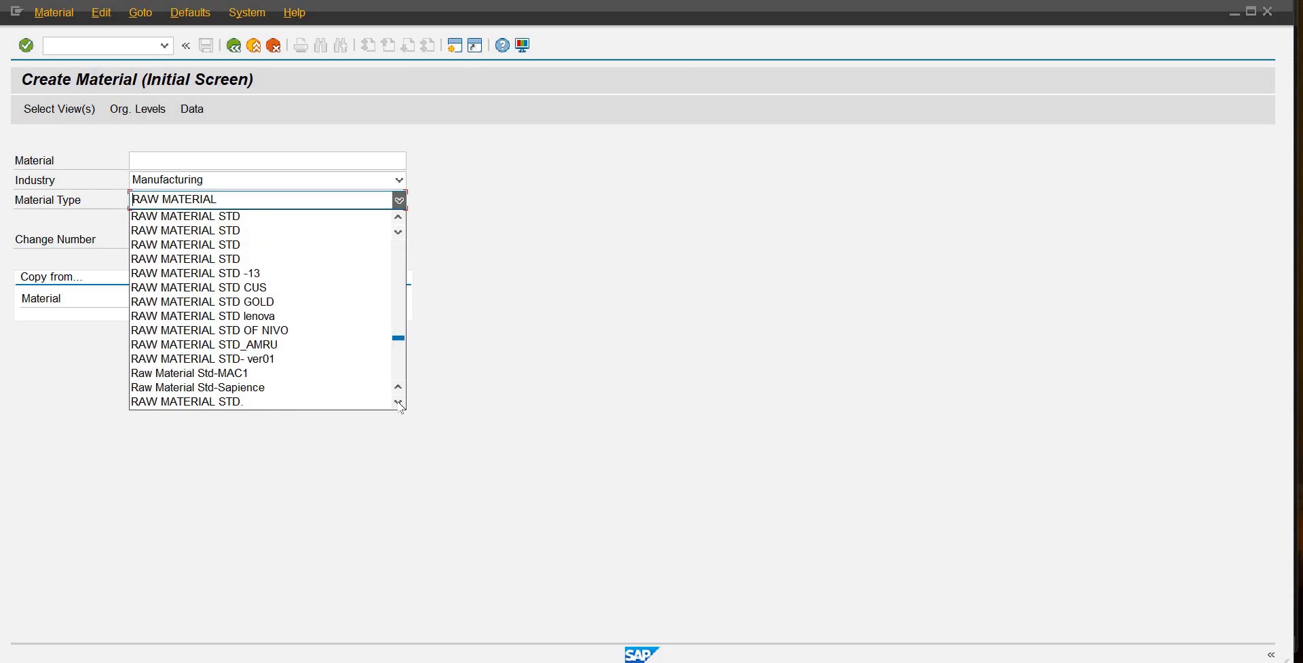
pyautogui.click(279, 388)
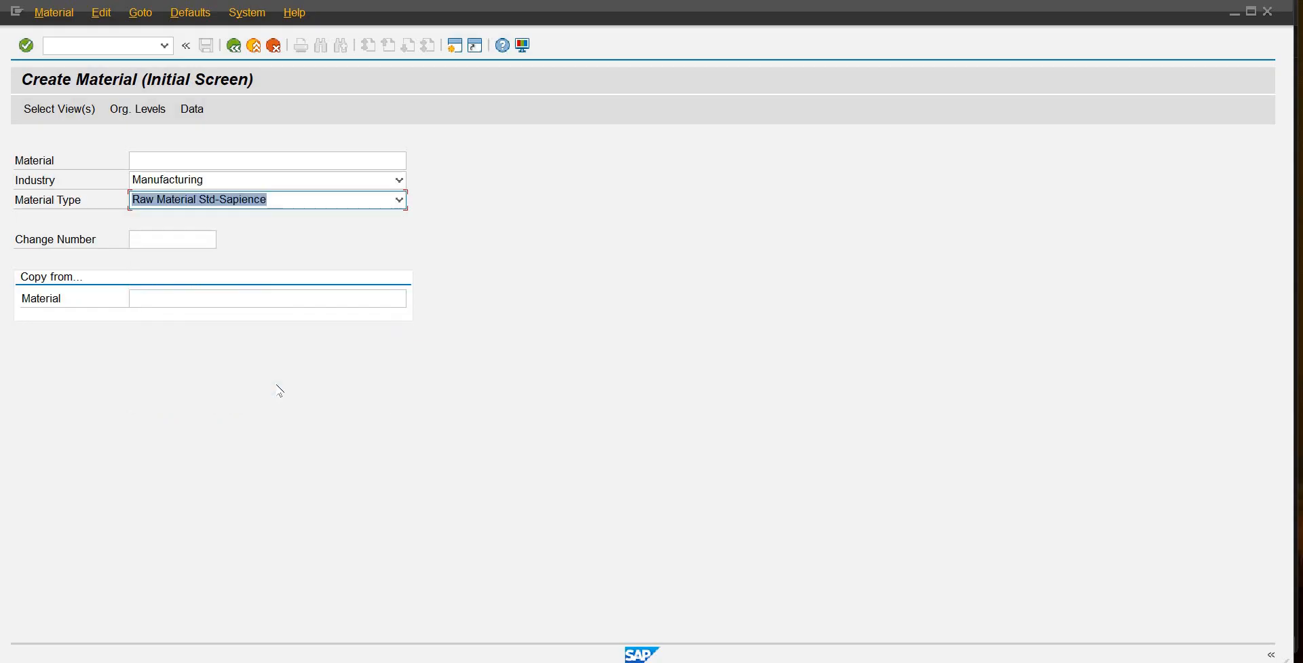
# - Assign the material number RMIS1001 to the new material and continue to the view selection
pyautogui.click(144, 160)
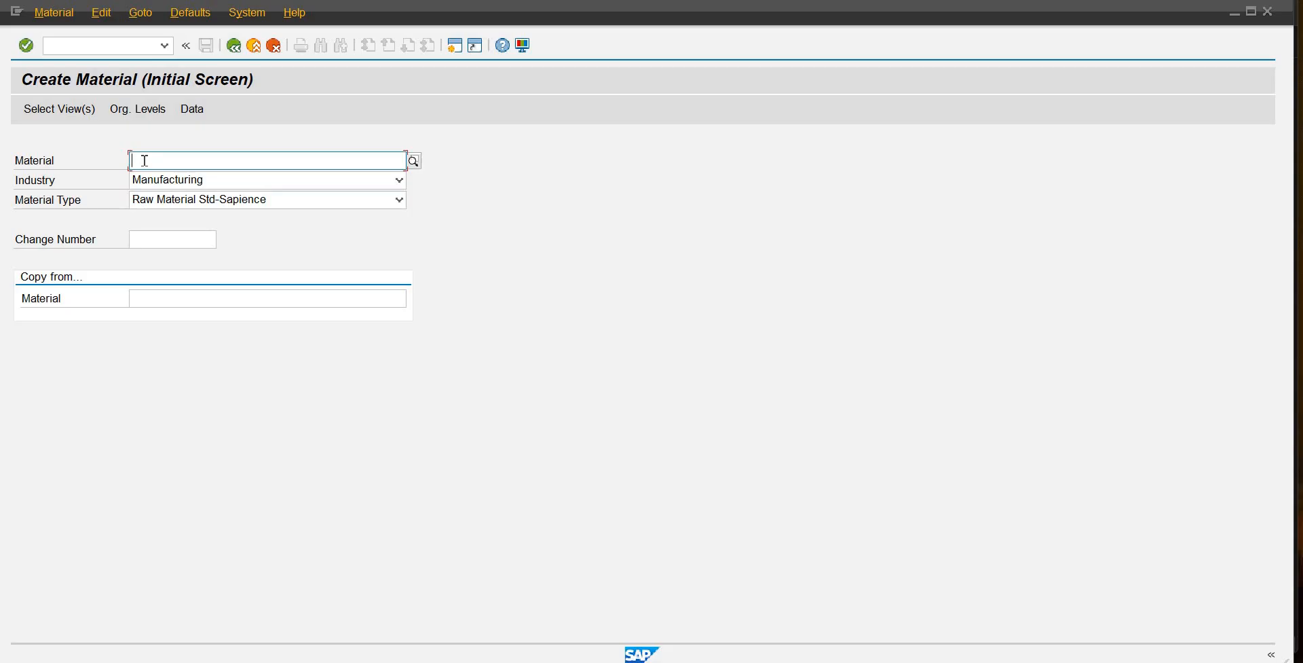
pyautogui.write('RM')
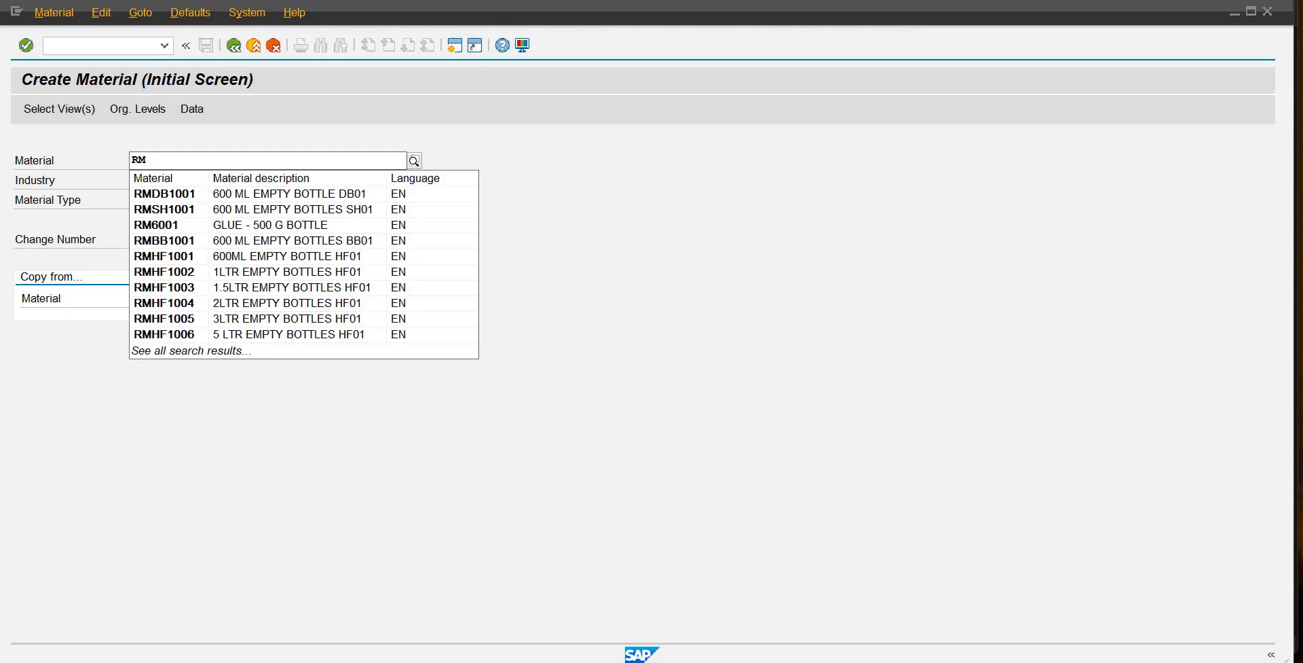
pyautogui.write('IS')
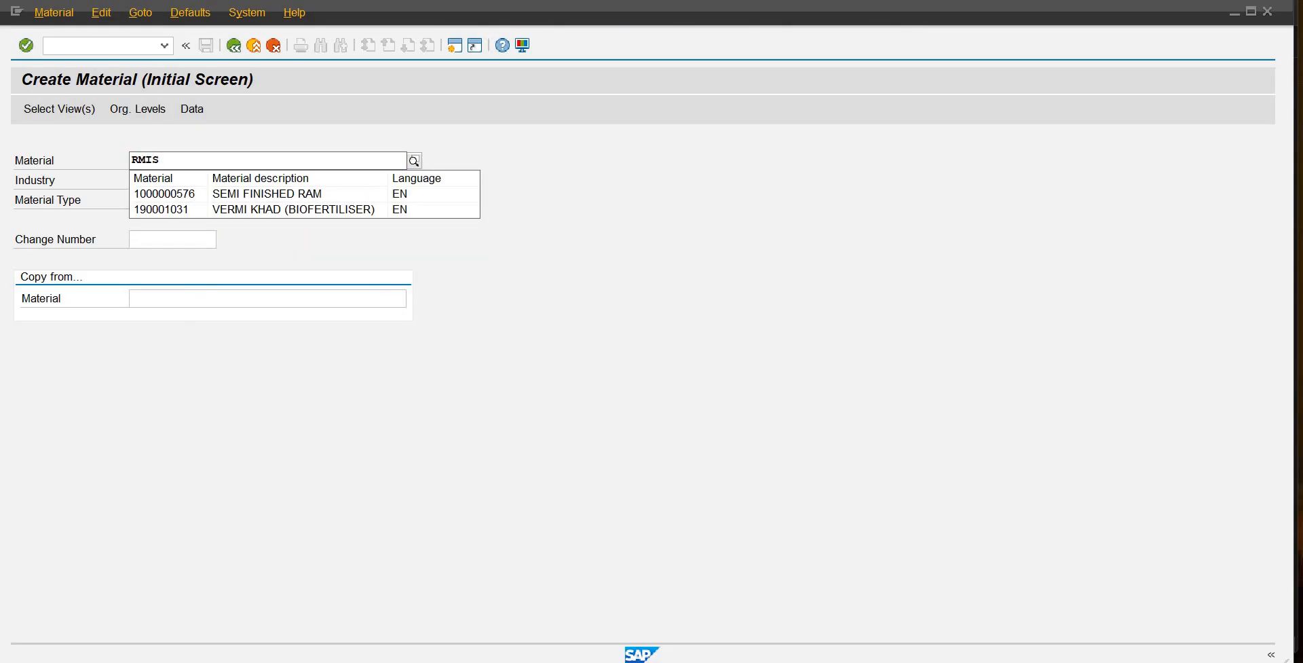
pyautogui.write('1001')
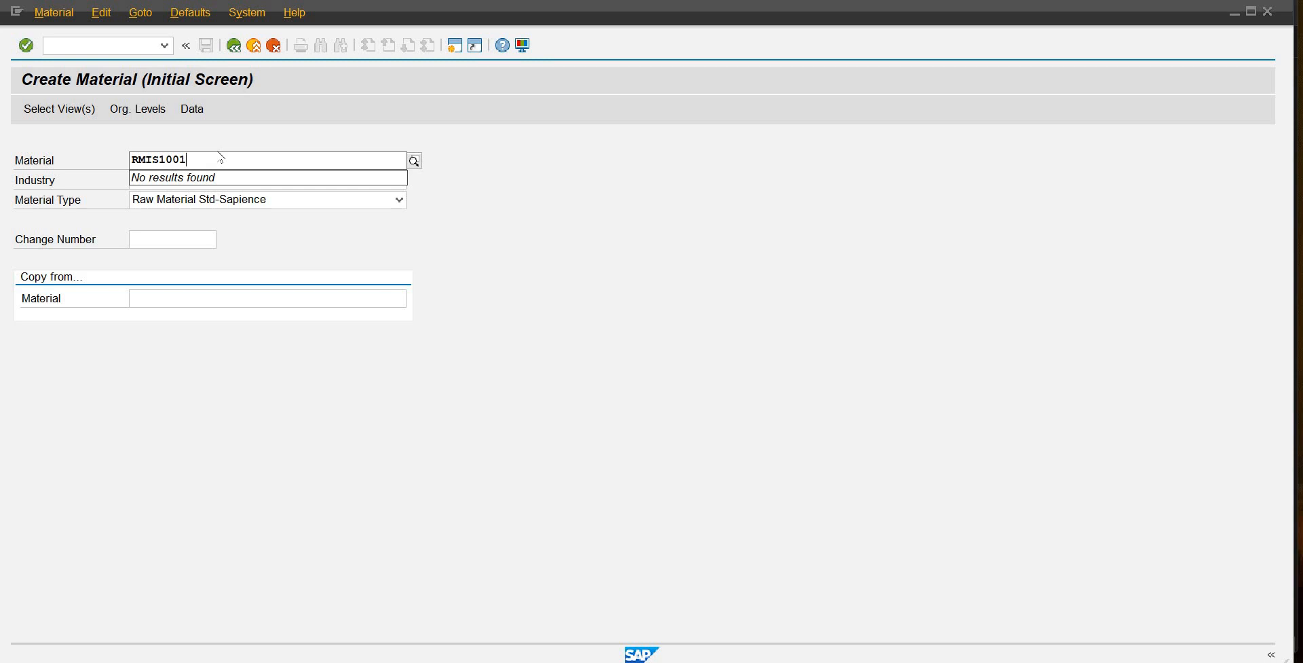
pyautogui.press('Return')
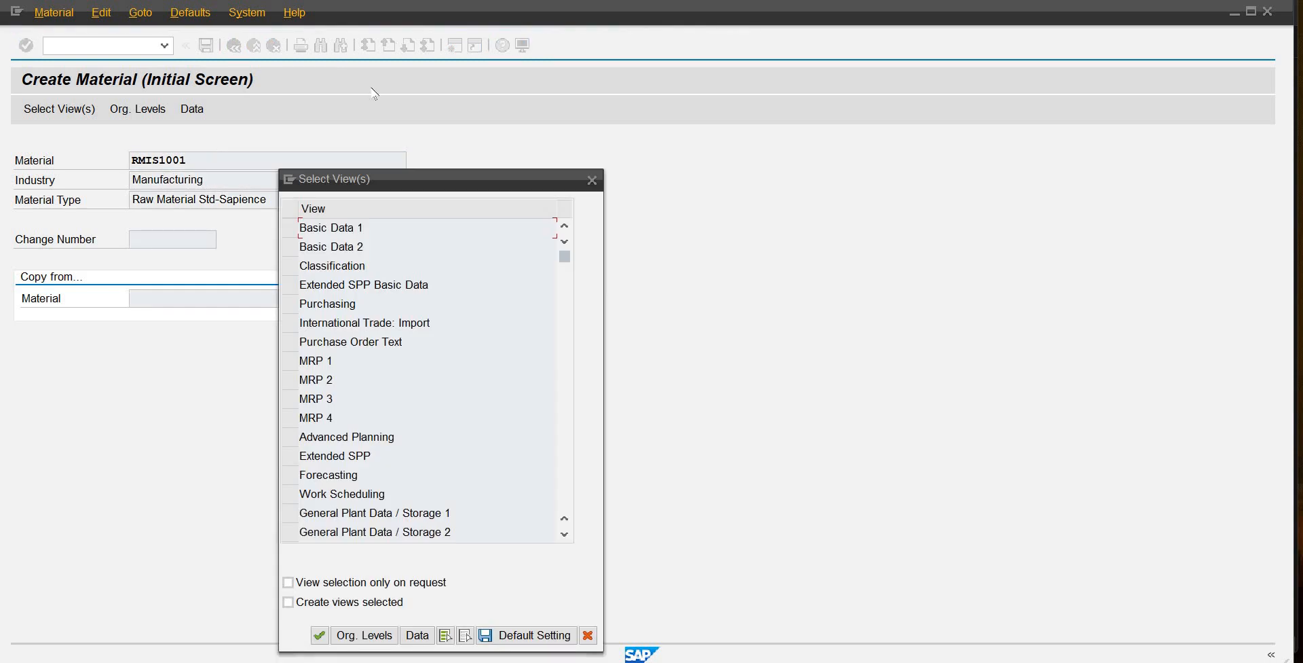
# - Select the Basic Data 1, Purchasing, General Plant Data / Storage 1 and Accounting 1 views and confirm the selection
pyautogui.moveTo(415, 178); pyautogui.dragTo(523, 105)
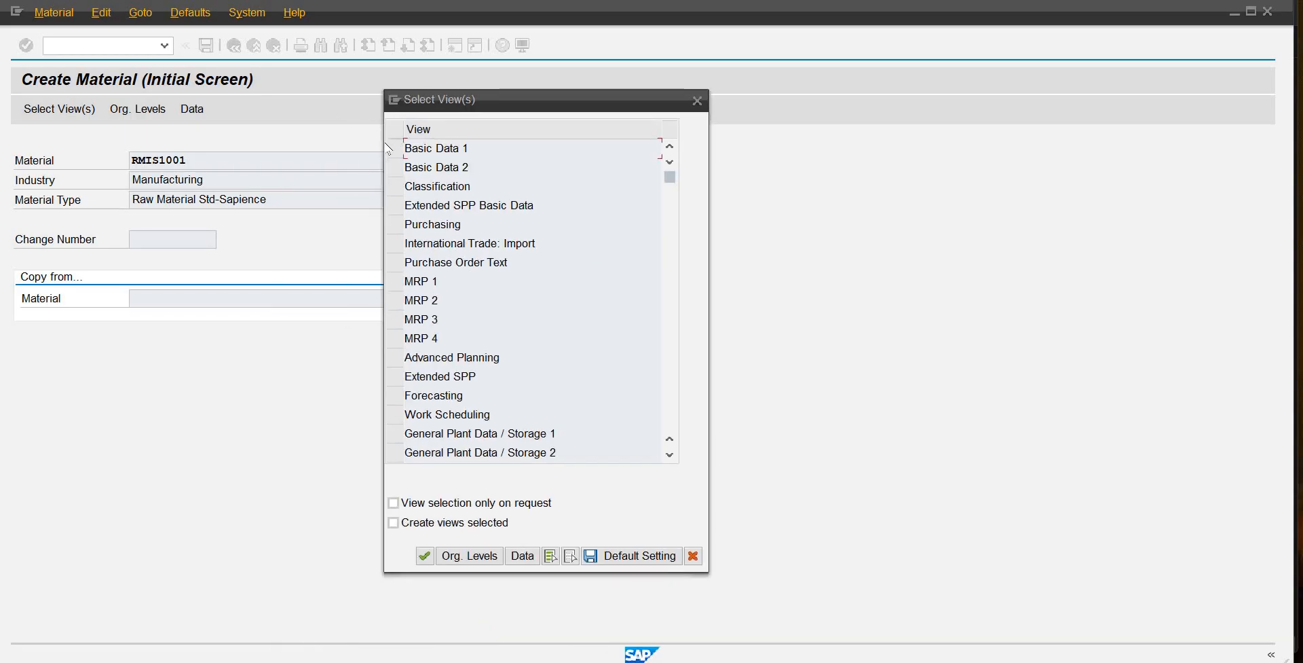
pyautogui.click(394, 149)
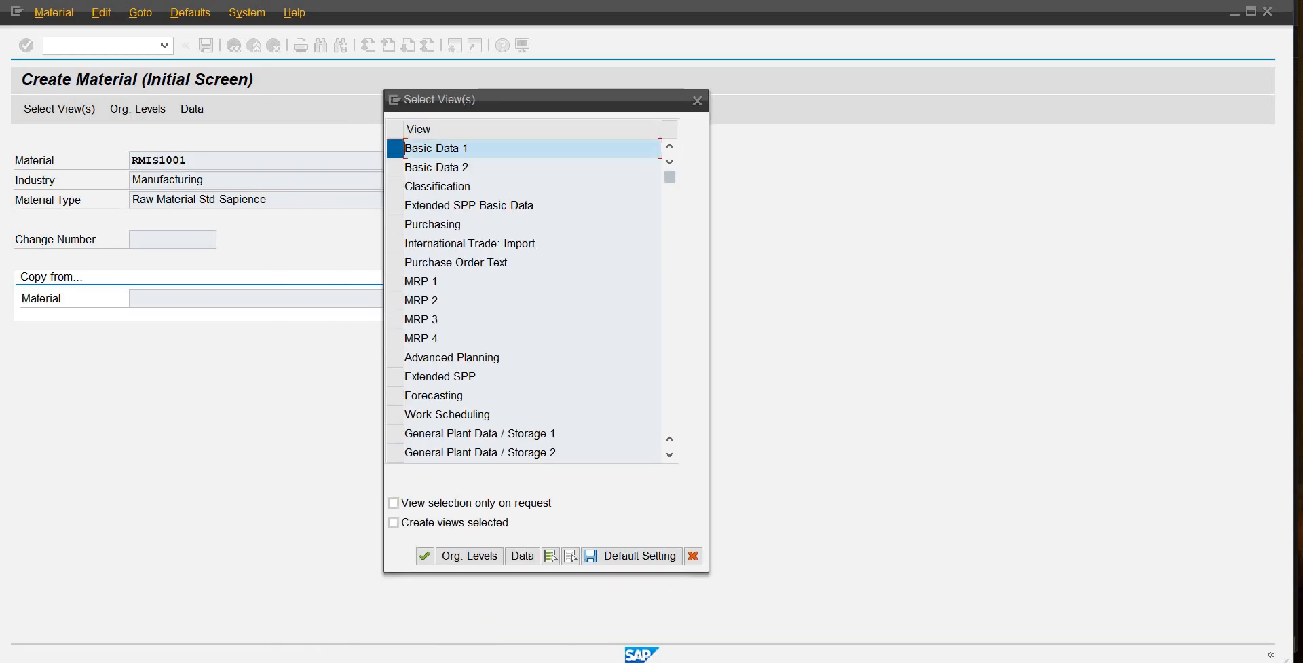
pyautogui.click(394, 224)
pyautogui.click(394, 434)
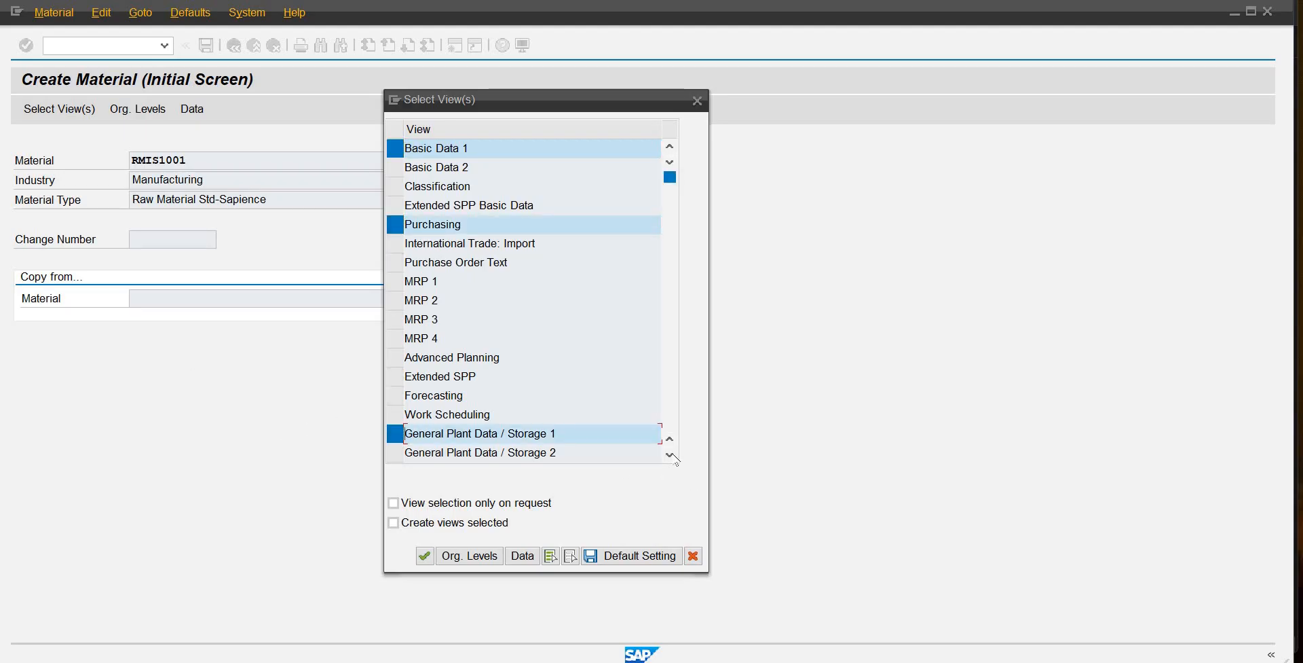
pyautogui.click(671, 454)
pyautogui.scroll(-5, 674, 456)
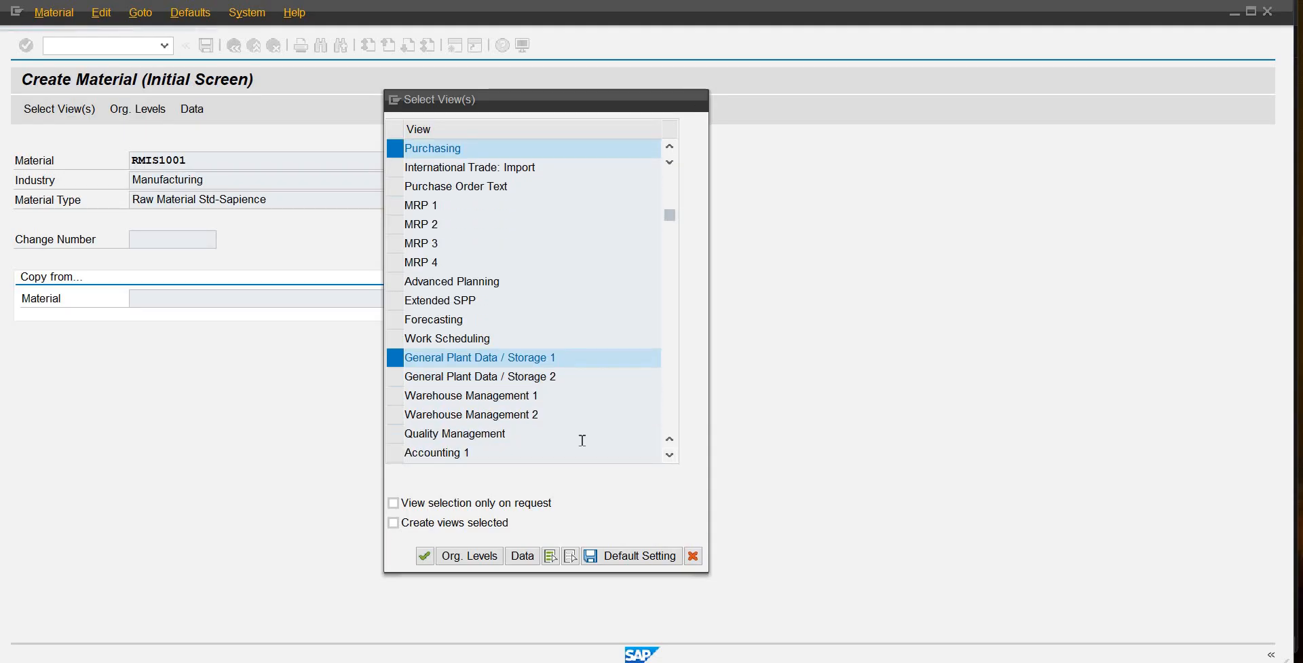
pyautogui.click(396, 417)
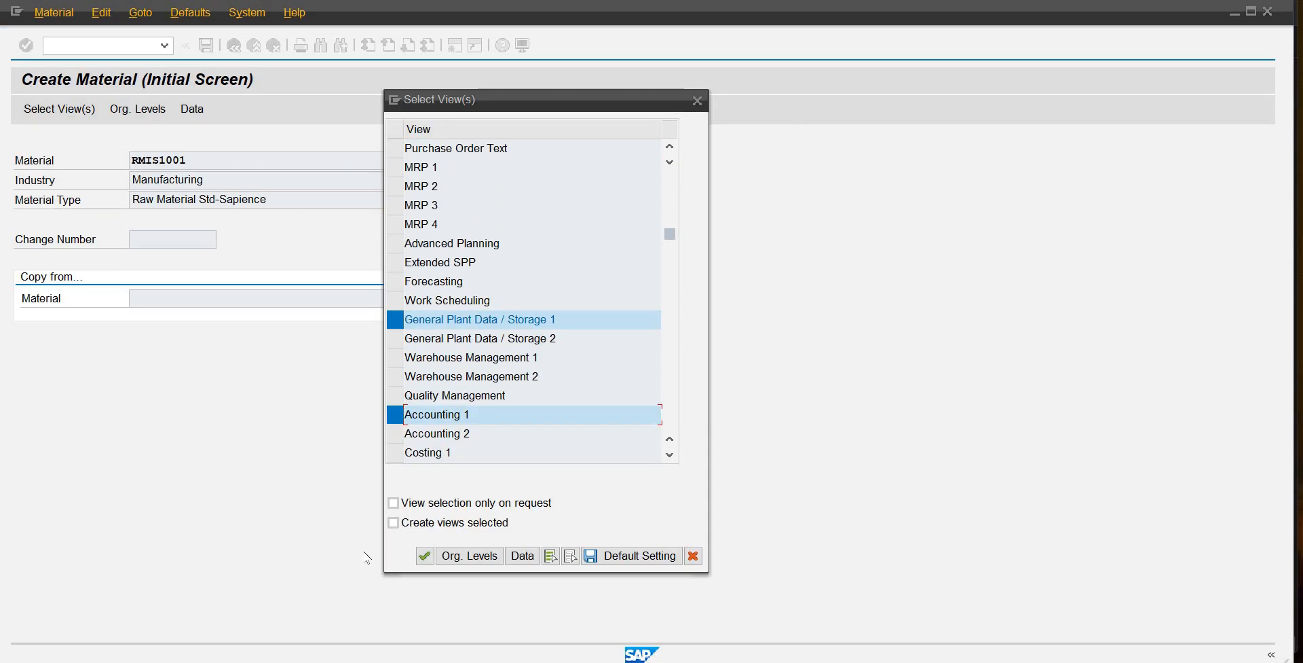
pyautogui.click(424, 555)
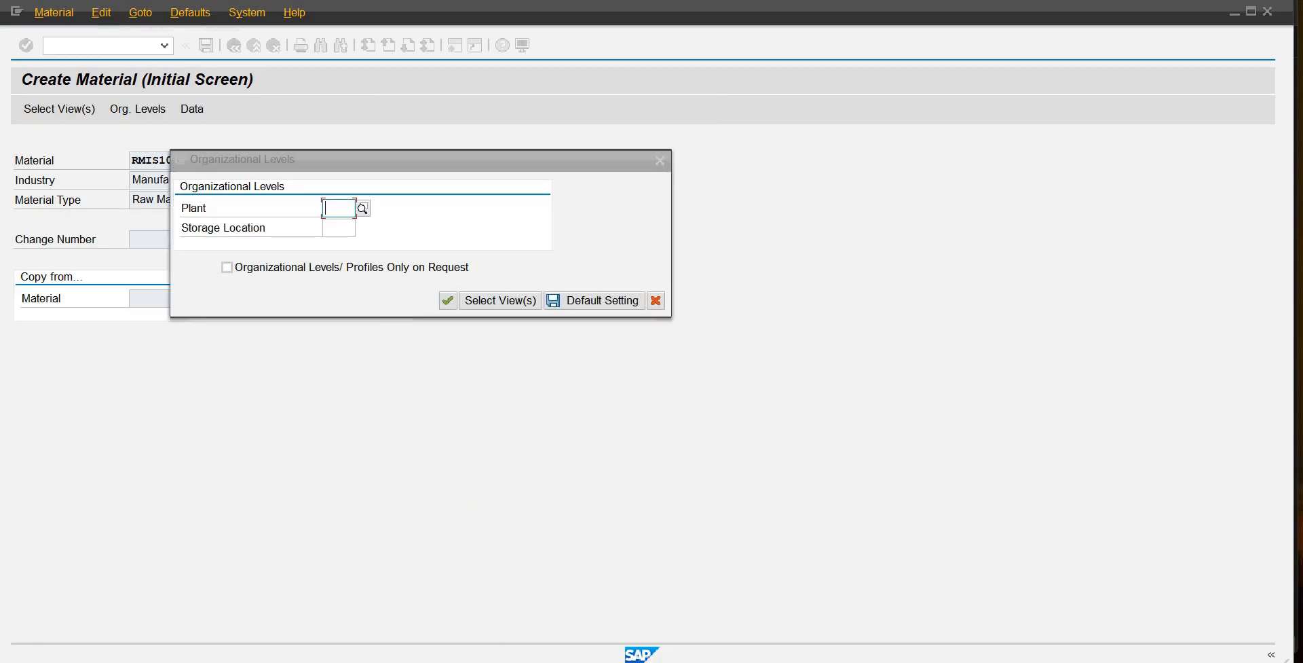
# - Set the plant to PLIS in the organizational levels
pyautogui.write('plis')
pyautogui.press('Tab')
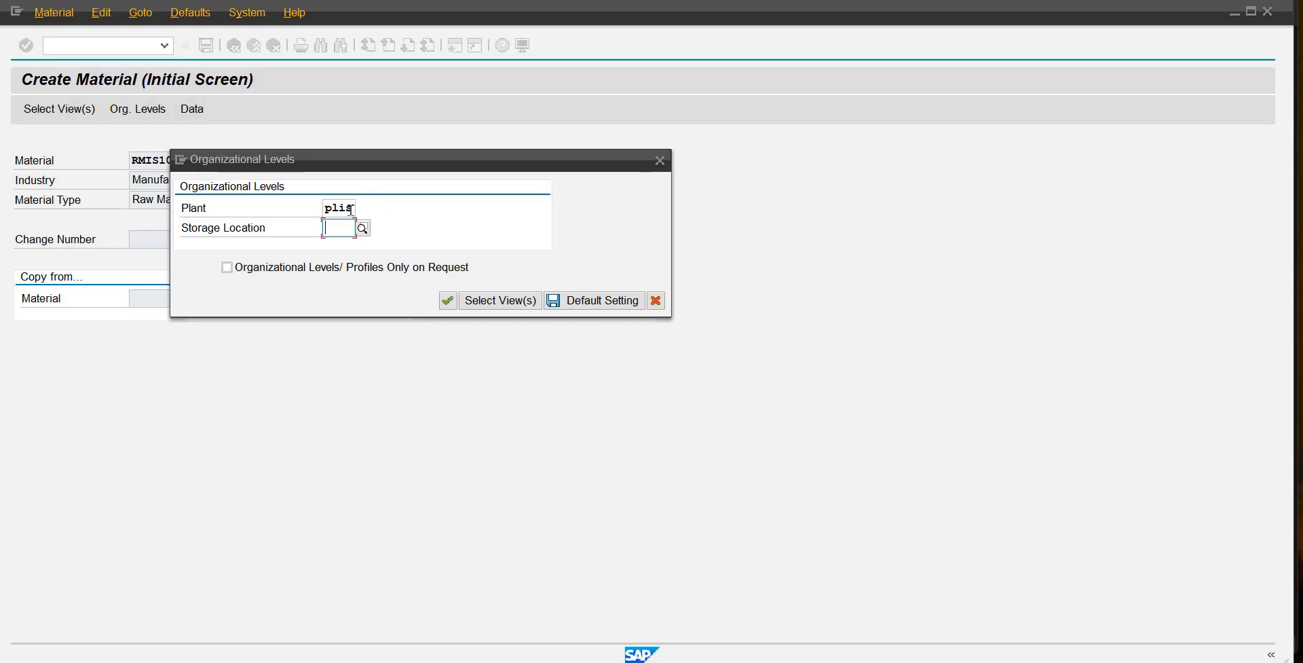
pyautogui.click(351, 209)
pyautogui.press('BackSpace')
pyautogui.press('BackSpace')
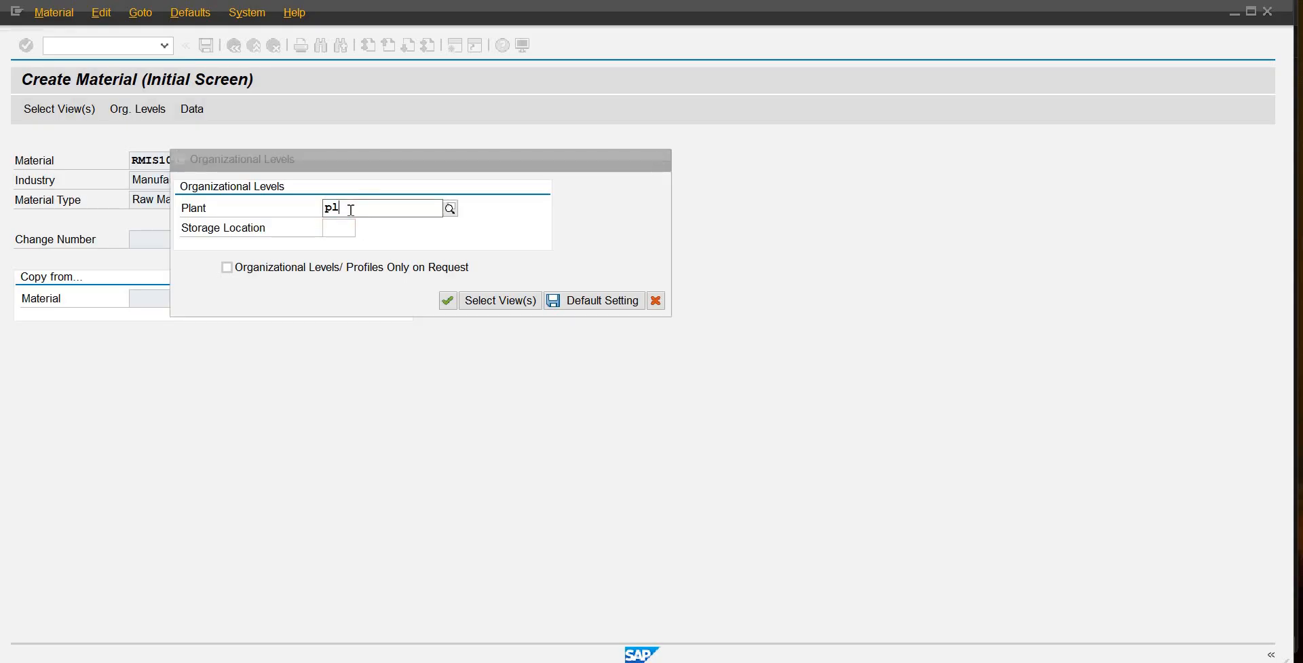
pyautogui.write('is')
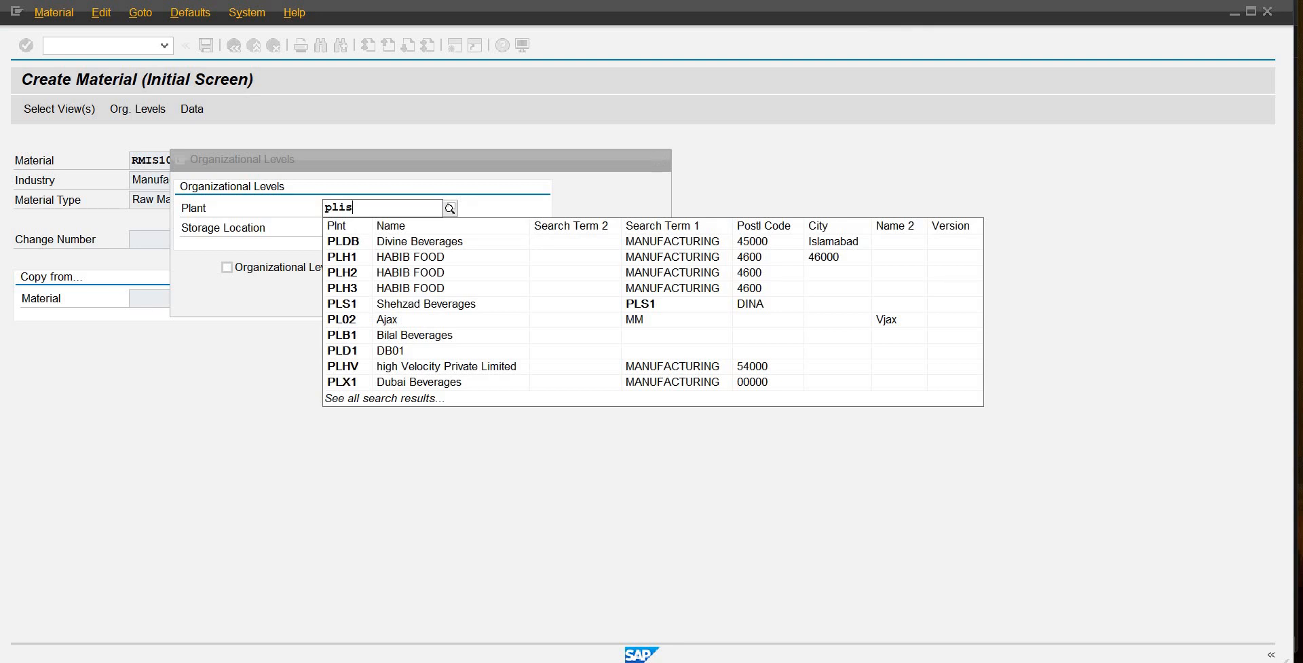
pyautogui.click(397, 243)
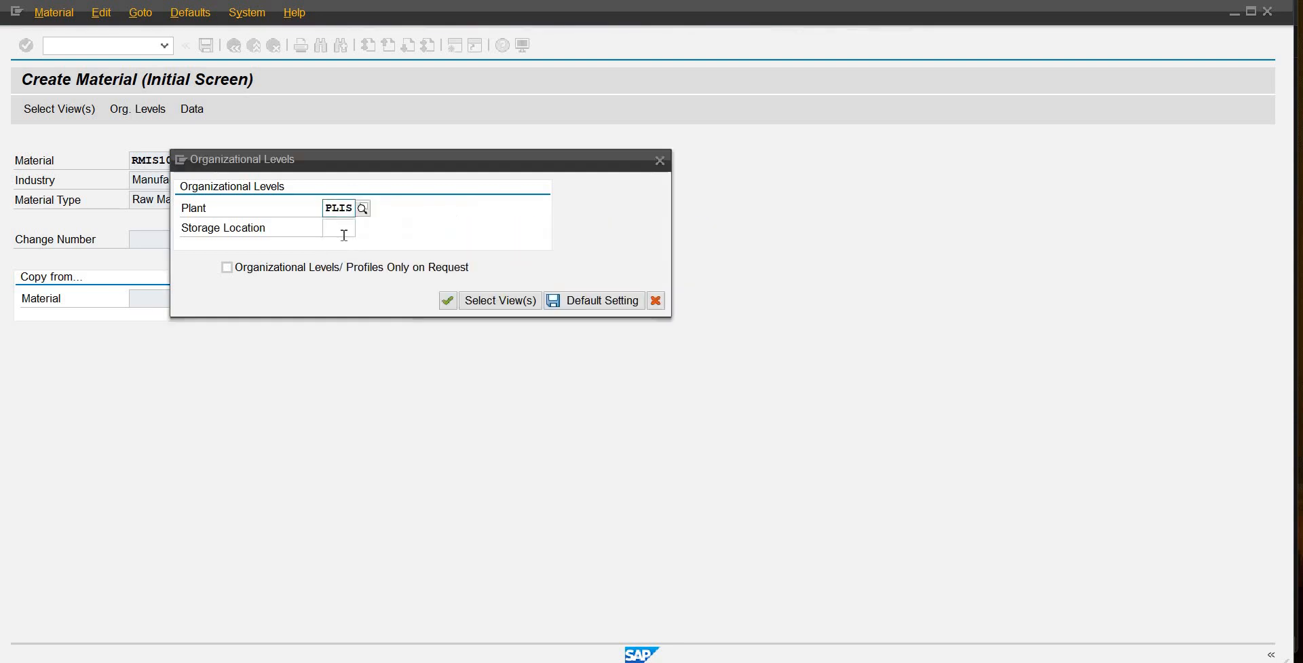
# - Set the storage location to SL01 and confirm the organizational levels
pyautogui.click(342, 229)
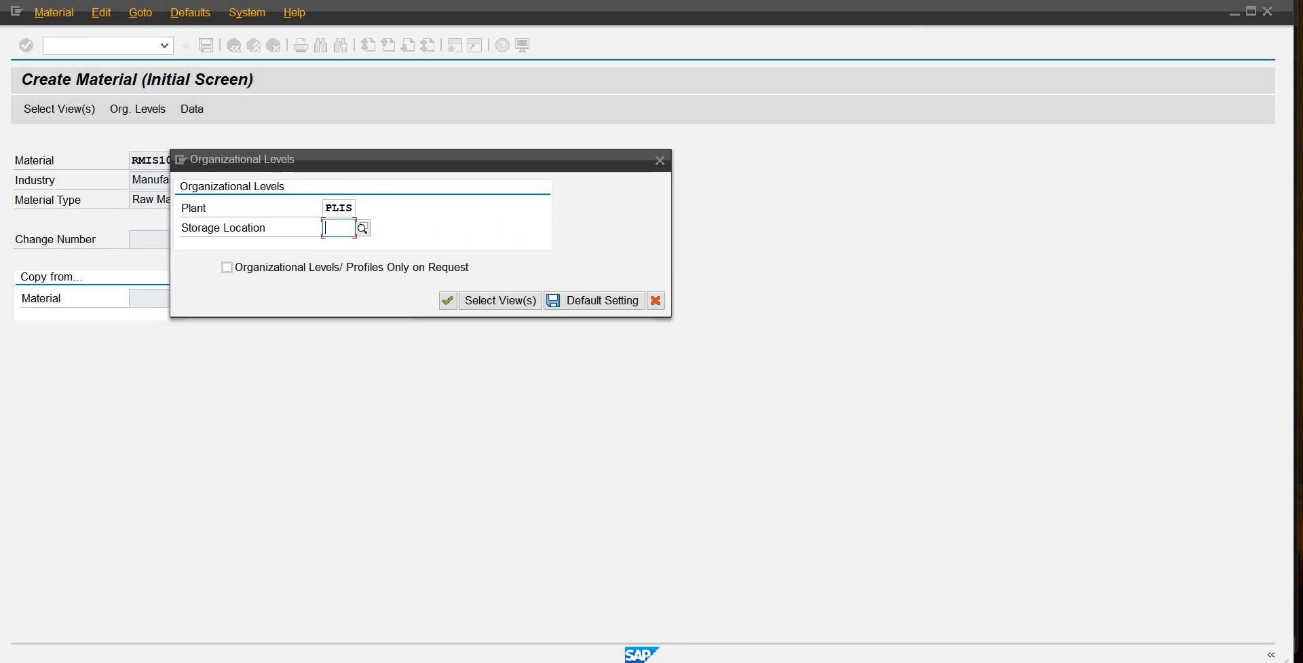
pyautogui.write('SL')
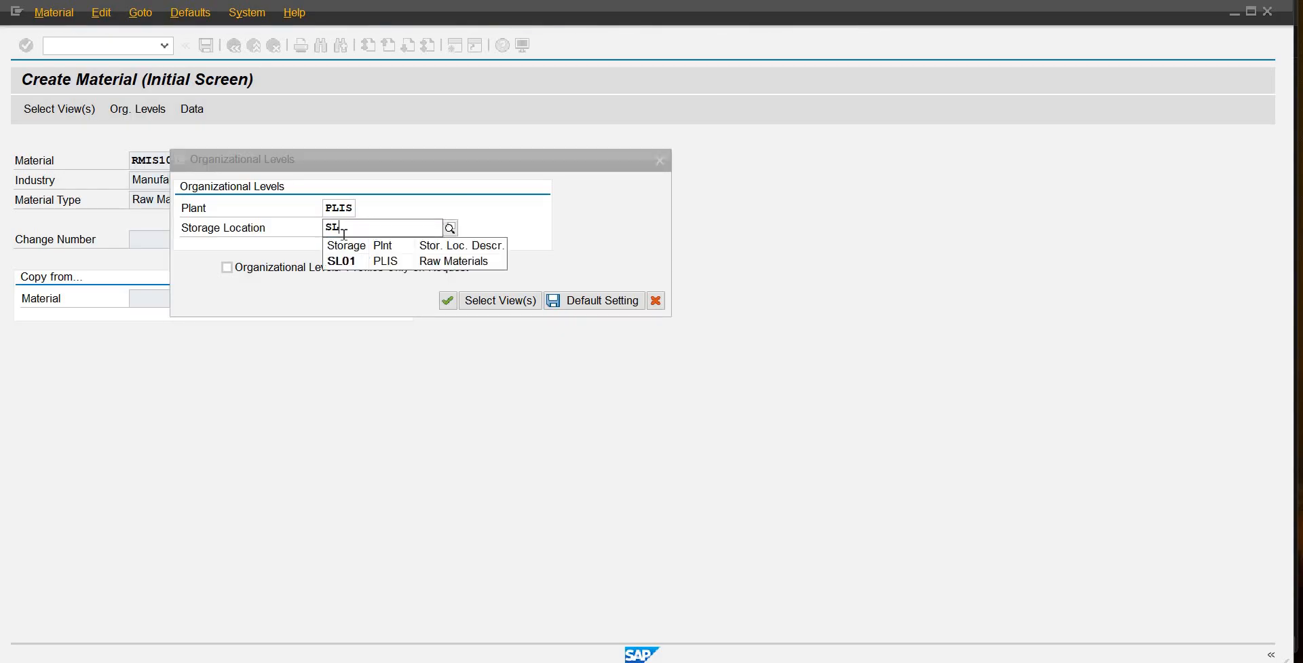
pyautogui.click(394, 262)
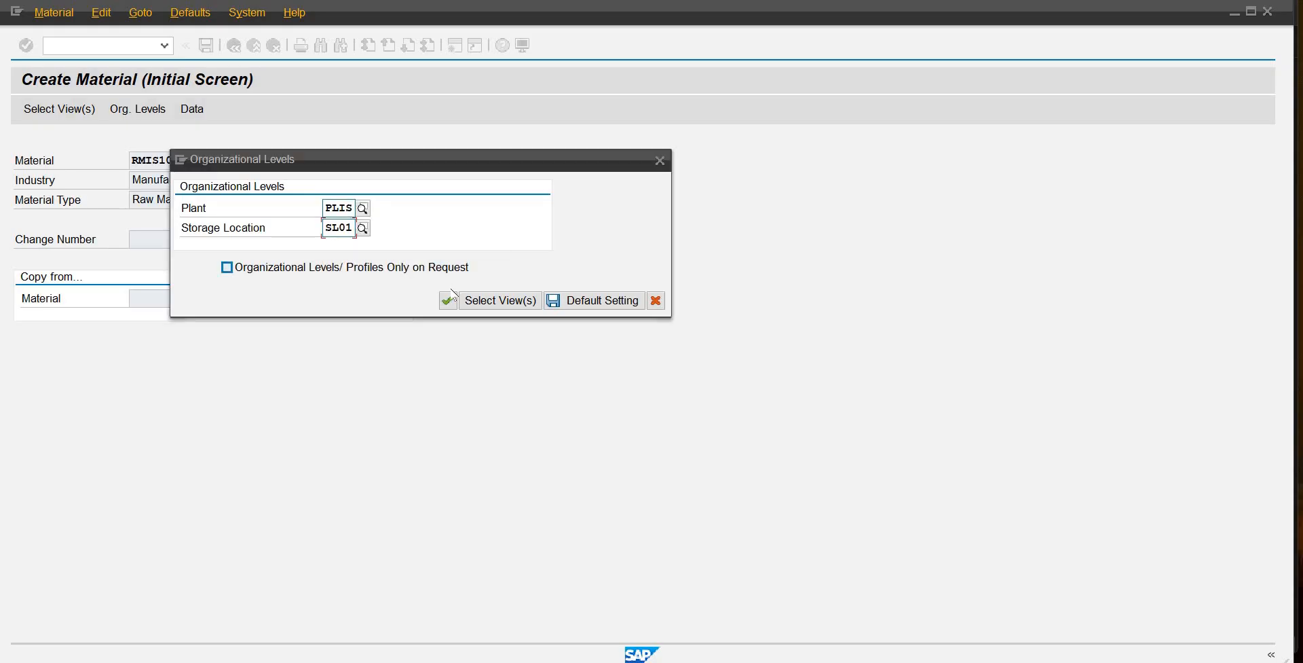
pyautogui.click(449, 300)
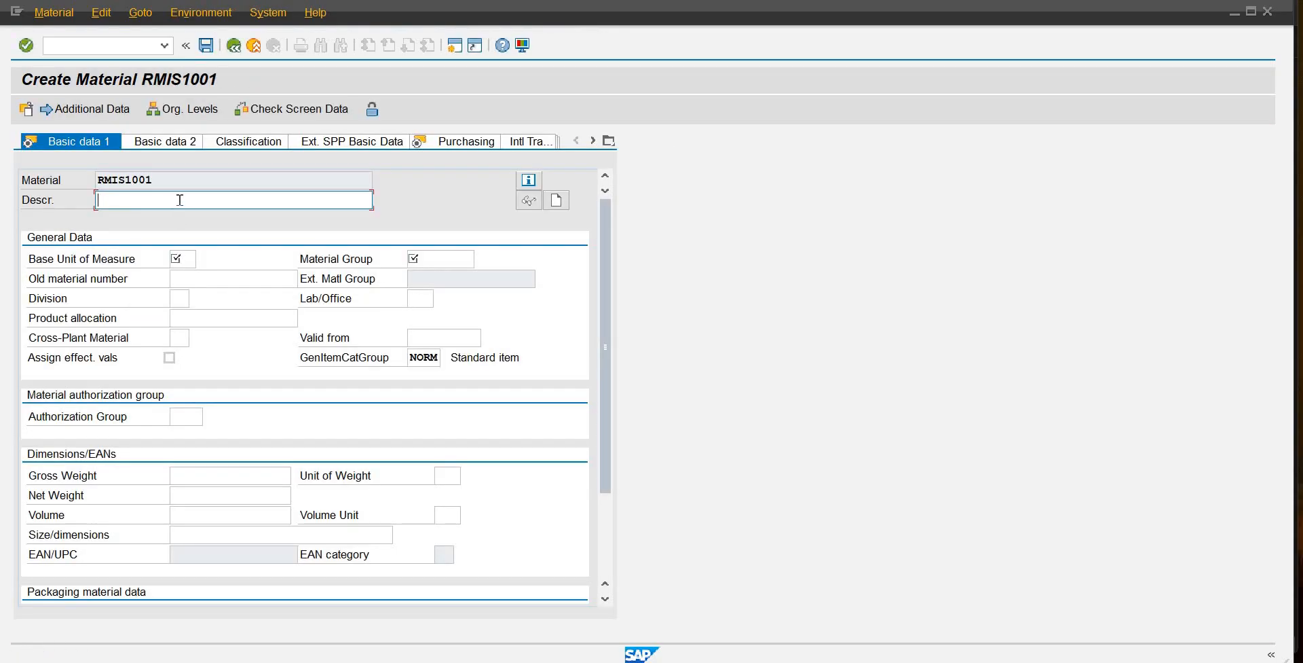
# - Enter the material description 600ml Filled Bottle-IS01, adapting the suggested earlier description
pyautogui.write('600')
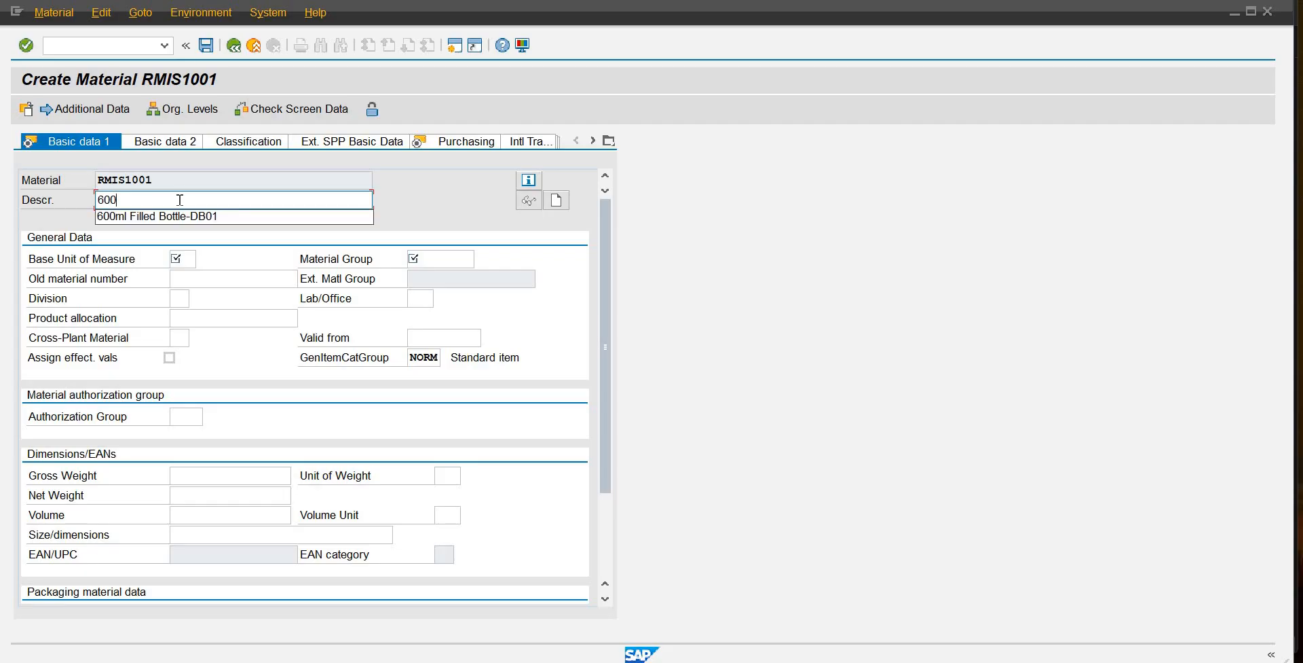
pyautogui.press('Down')
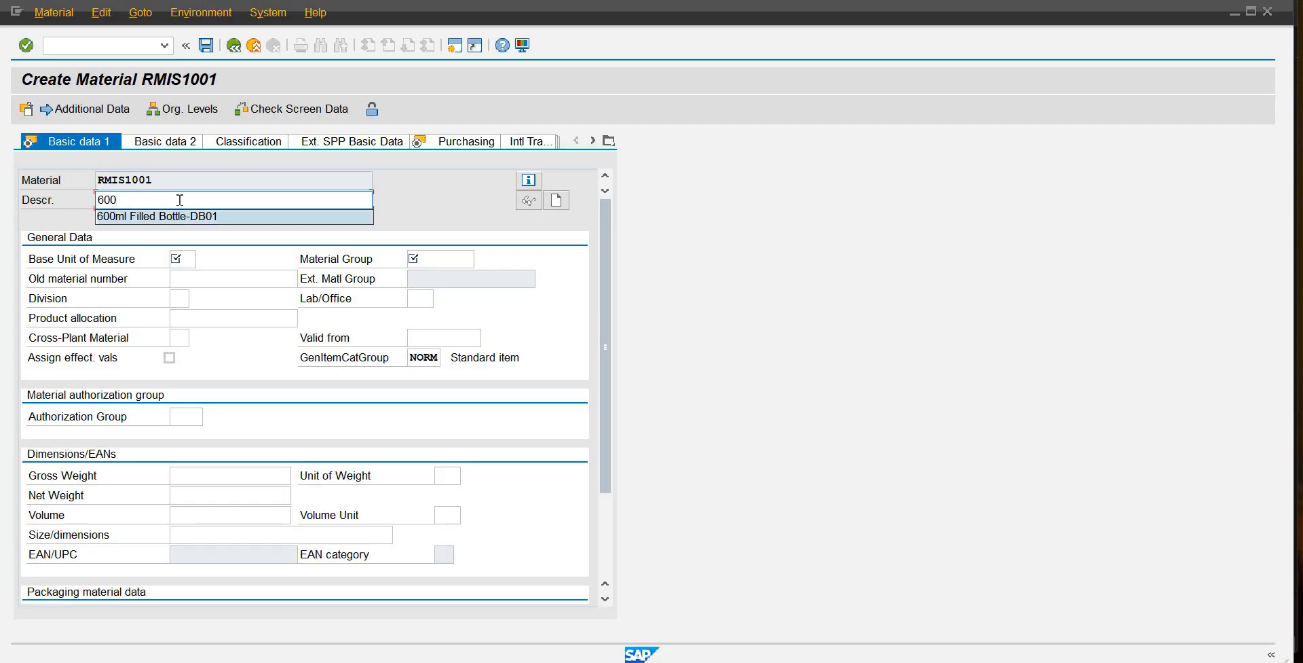
pyautogui.press('Return')
pyautogui.press('BackSpace')
pyautogui.press('BackSpace')
pyautogui.press('BackSpace')
pyautogui.press('BackSpace')
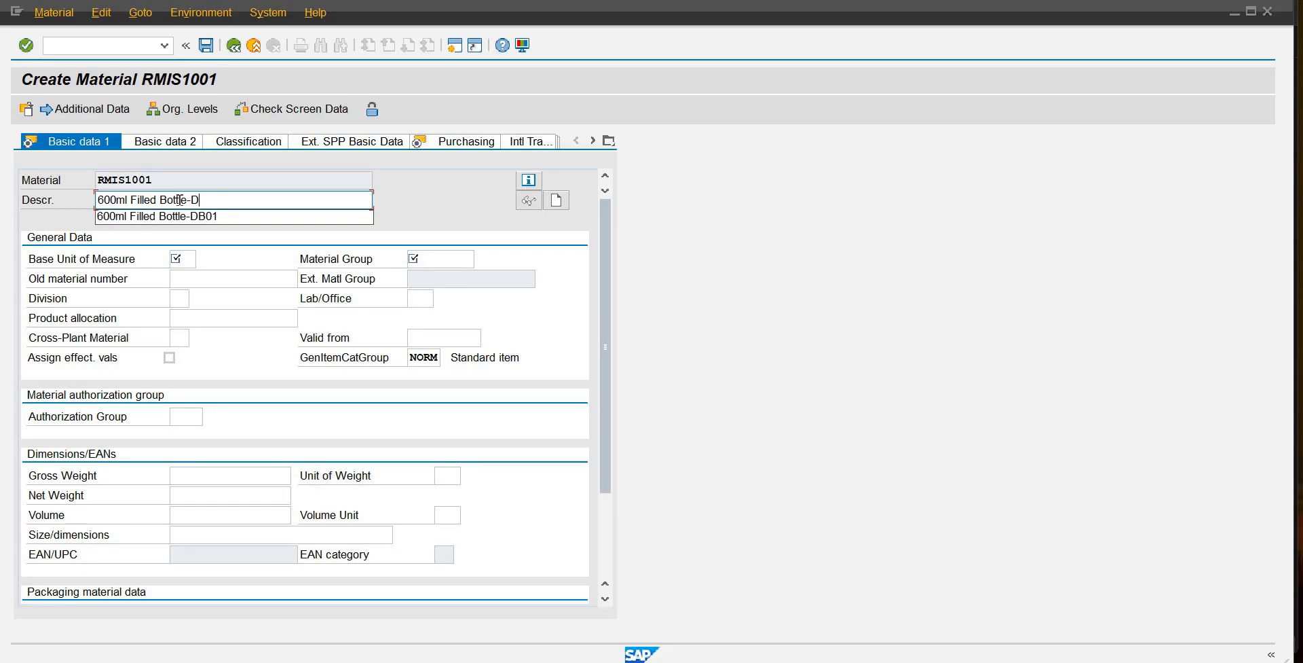
pyautogui.write('IS')
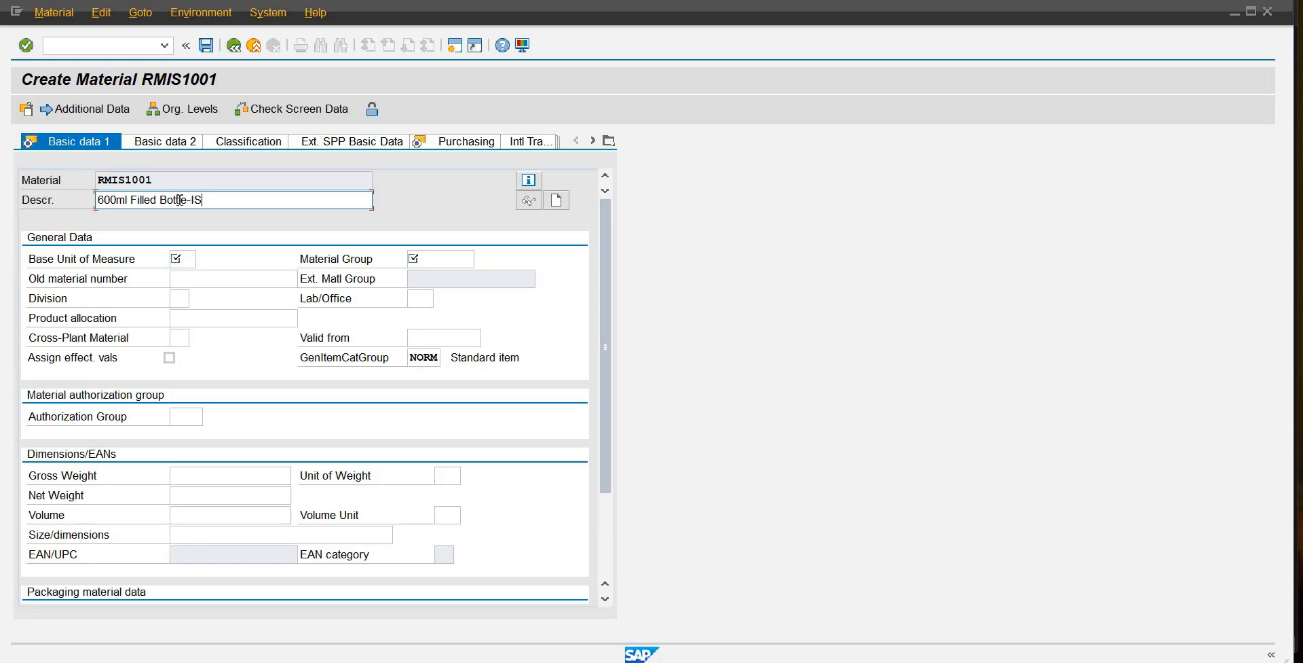
pyautogui.write('01')
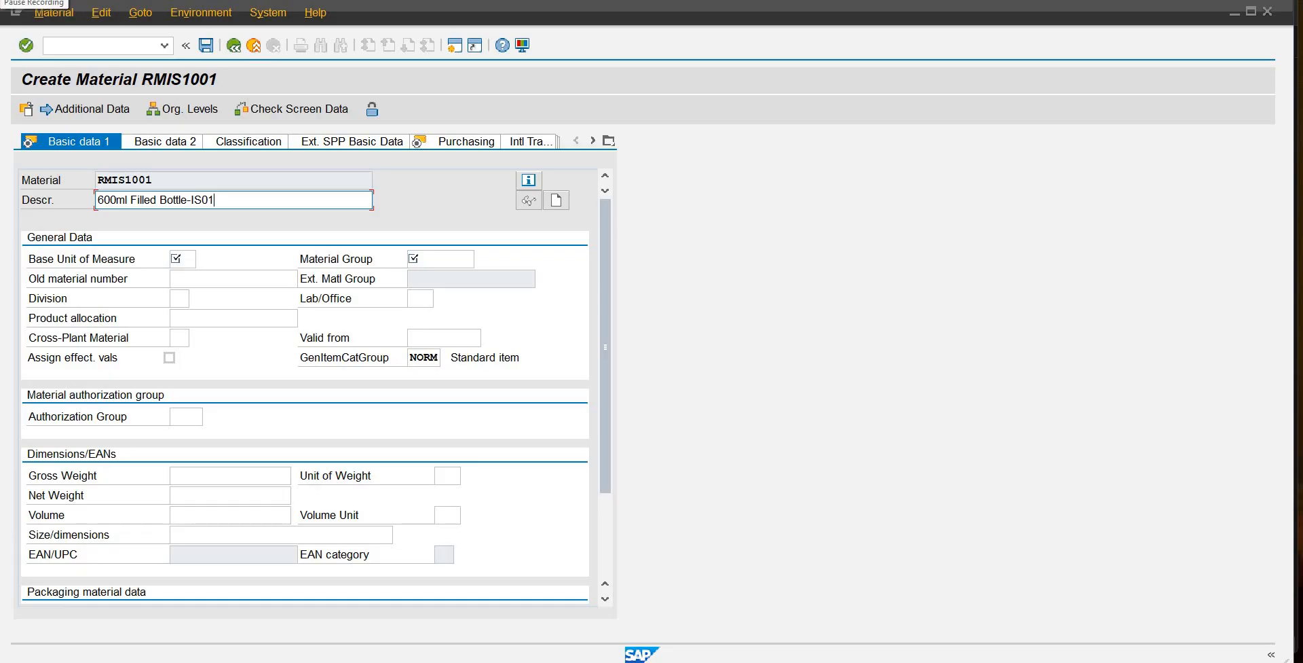
pyautogui.click(364, 9)
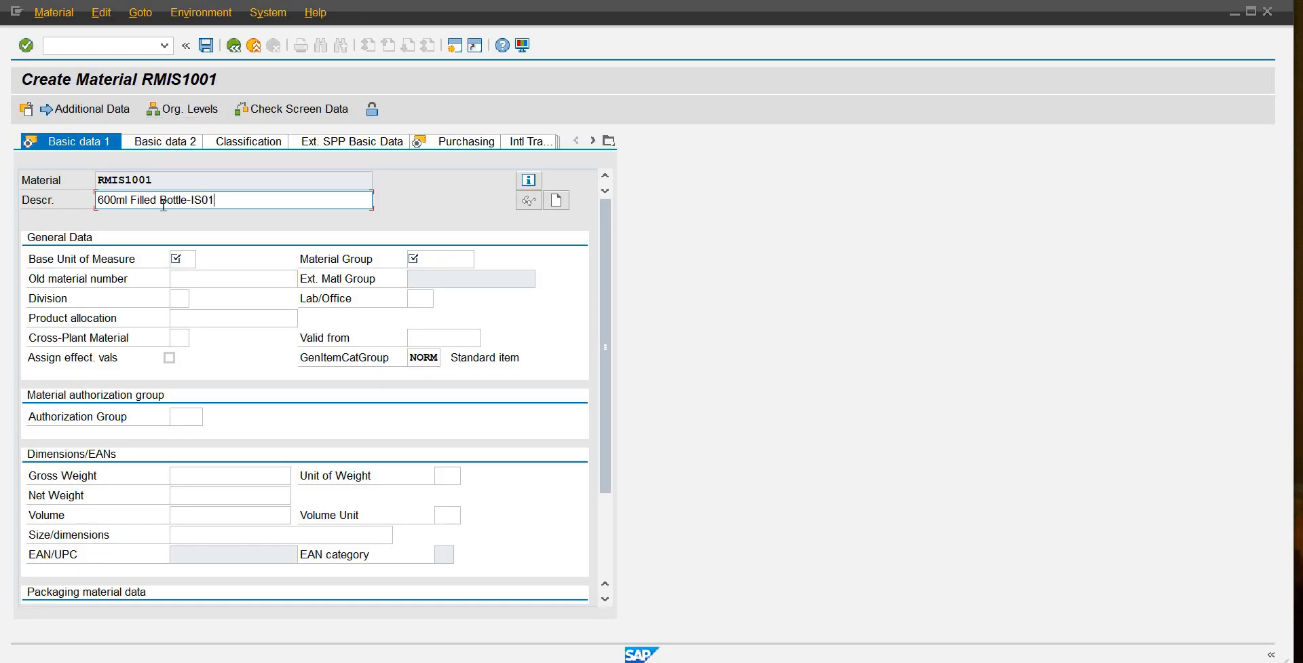
# - Change the material description to 600ml Empty Bottle-IS01 and set the base unit of measure to ea
pyautogui.moveTo(215, 199); pyautogui.dragTo(131, 202)
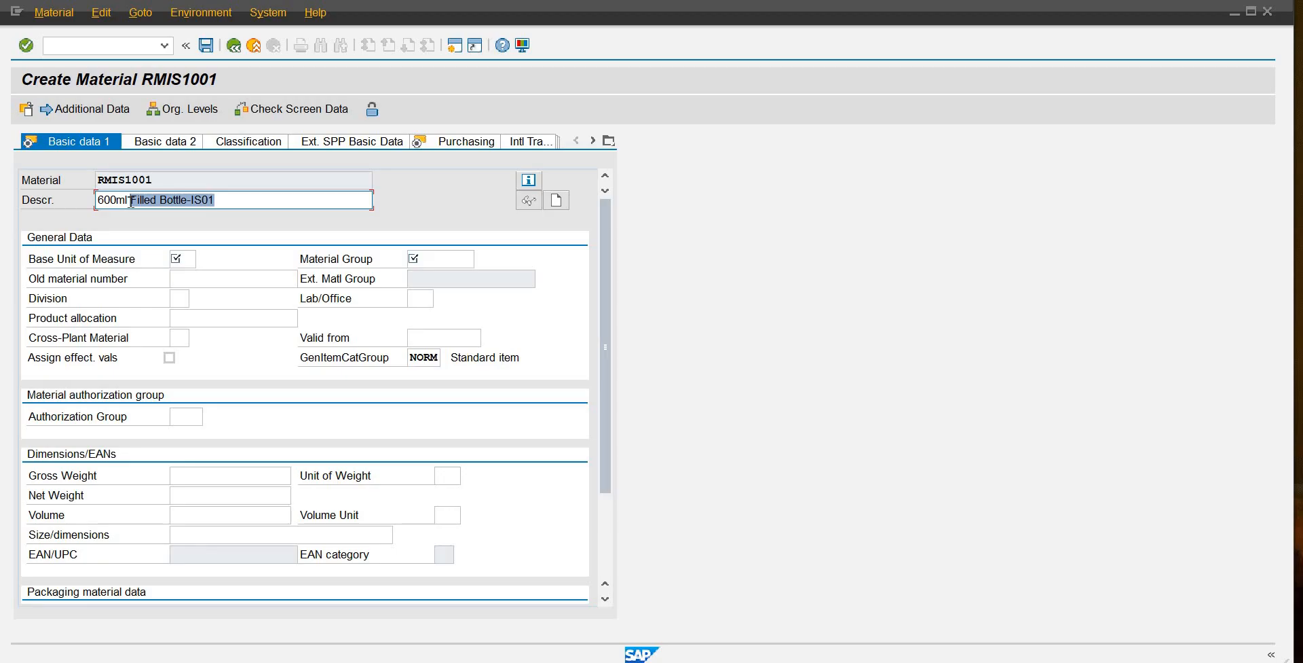
pyautogui.write('Emp')
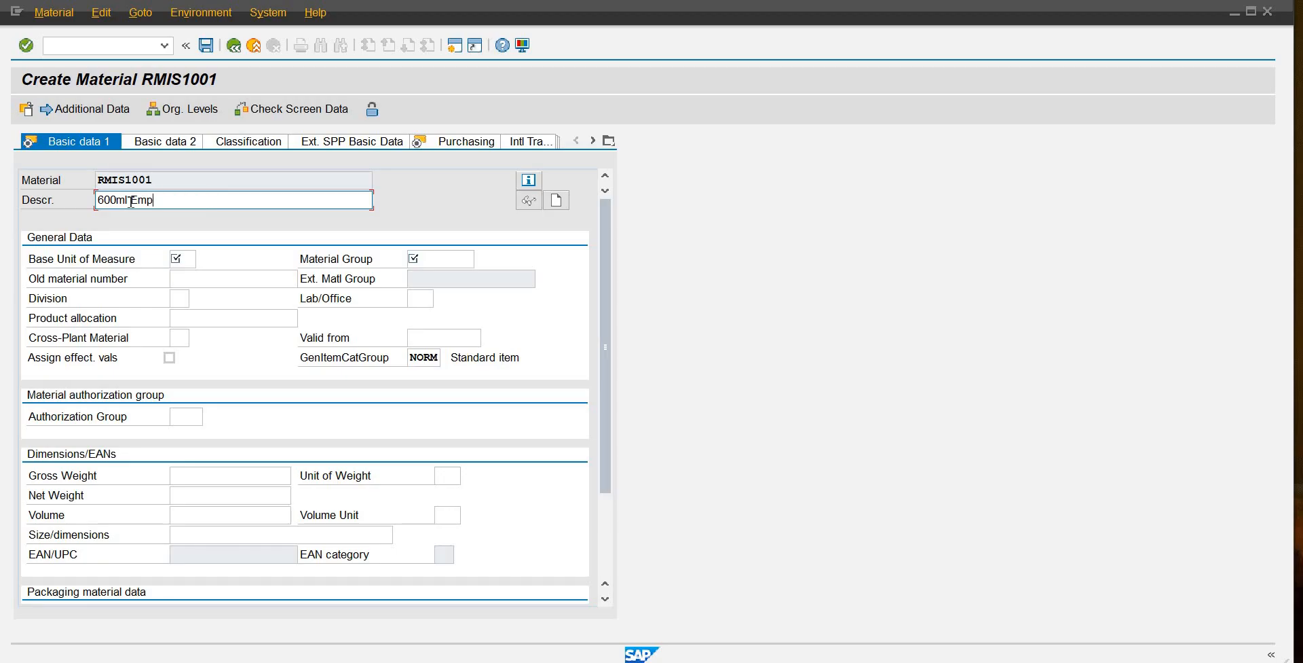
pyautogui.write('ty Bottle-IS01')
pyautogui.click(192, 259)
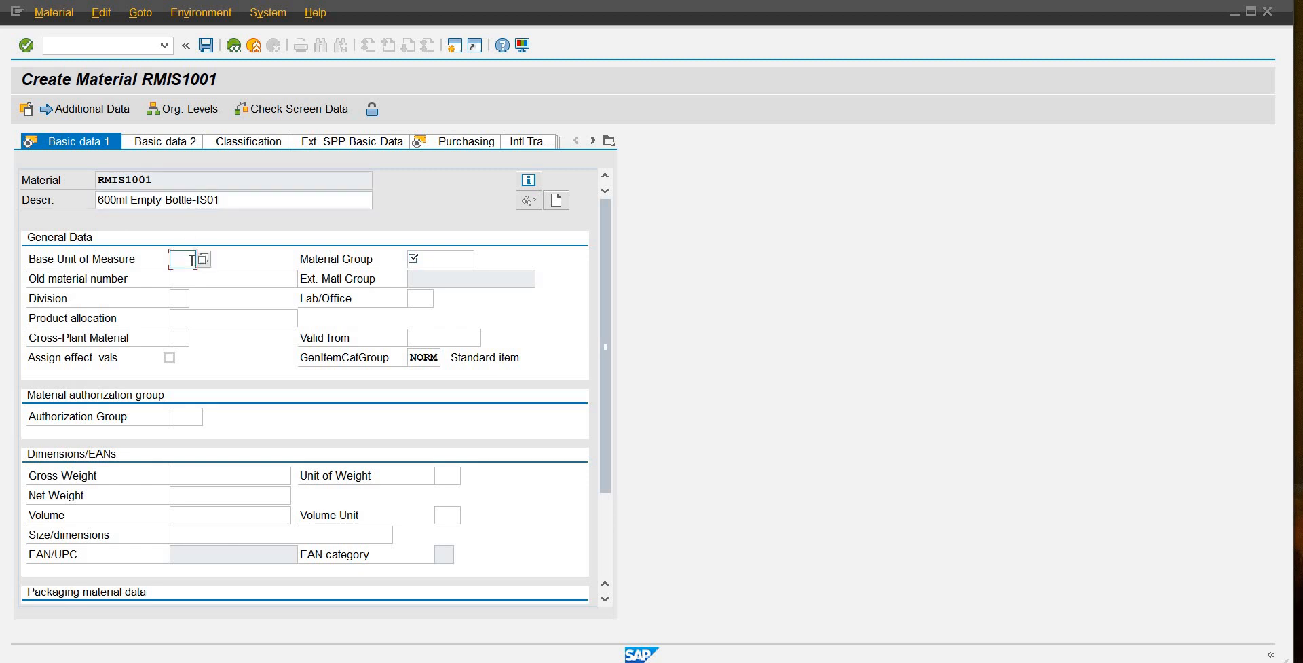
pyautogui.write('ea')
# - Search the available material groups for Water and assign material group BOPI2 to the material
pyautogui.click(448, 259)
pyautogui.click(481, 258)
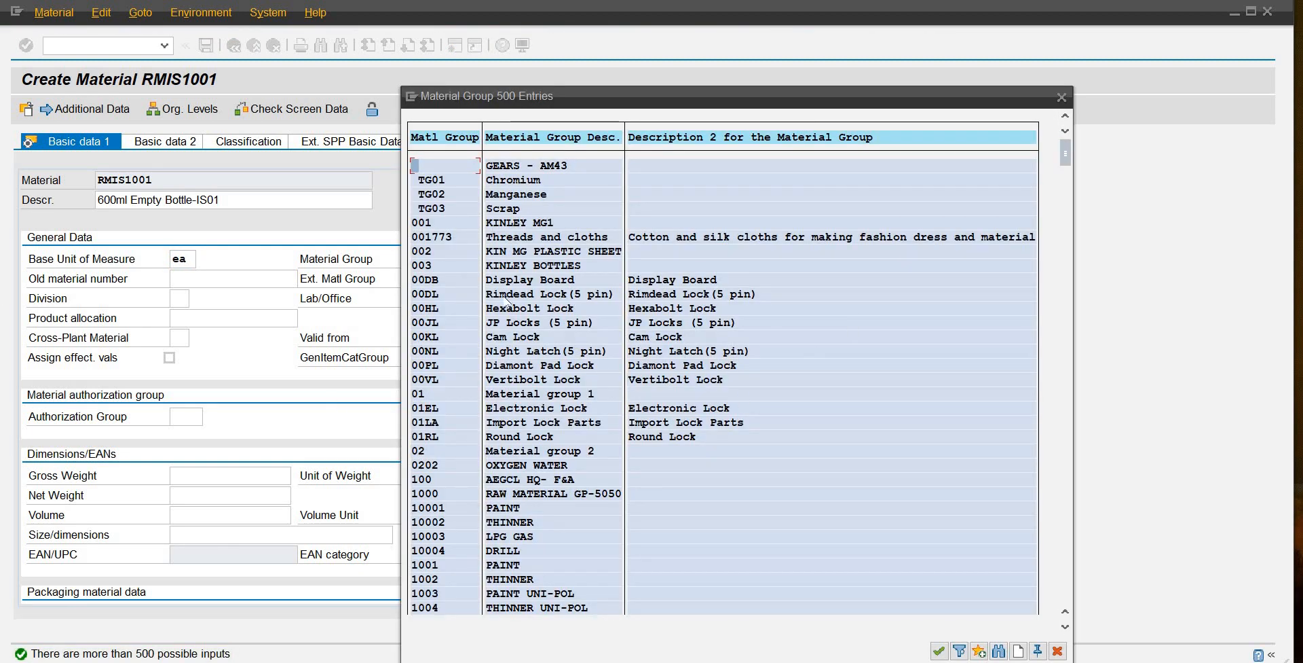
pyautogui.moveTo(1065, 155); pyautogui.dragTo(1066, 170)
pyautogui.scroll(-1, 916, 287)
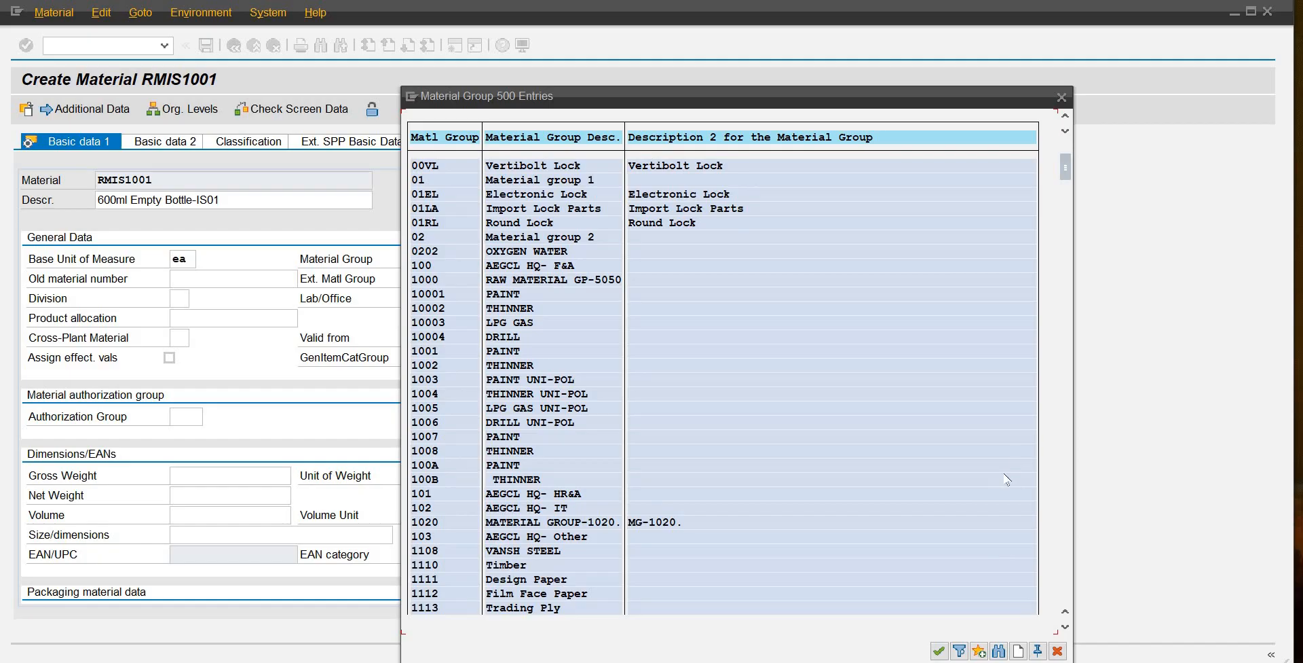
pyautogui.scroll(-2, 1037, 246)
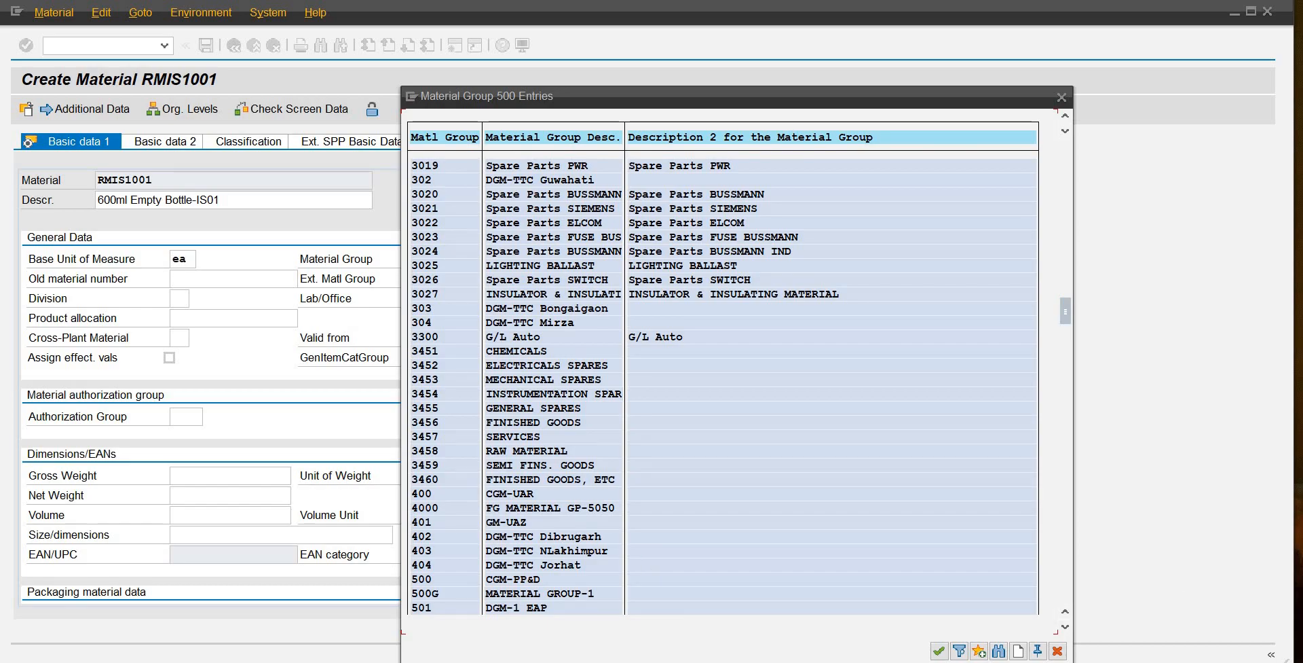
pyautogui.click(1002, 651)
pyautogui.write('Water')
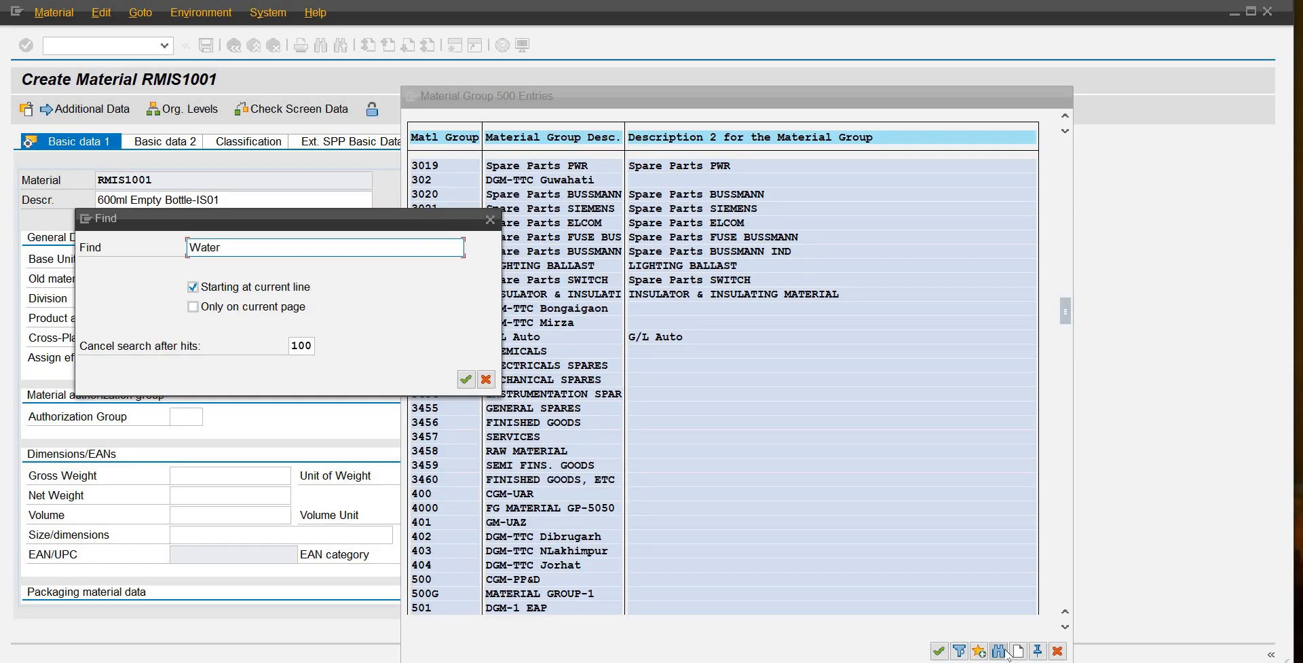
pyautogui.press('Return')
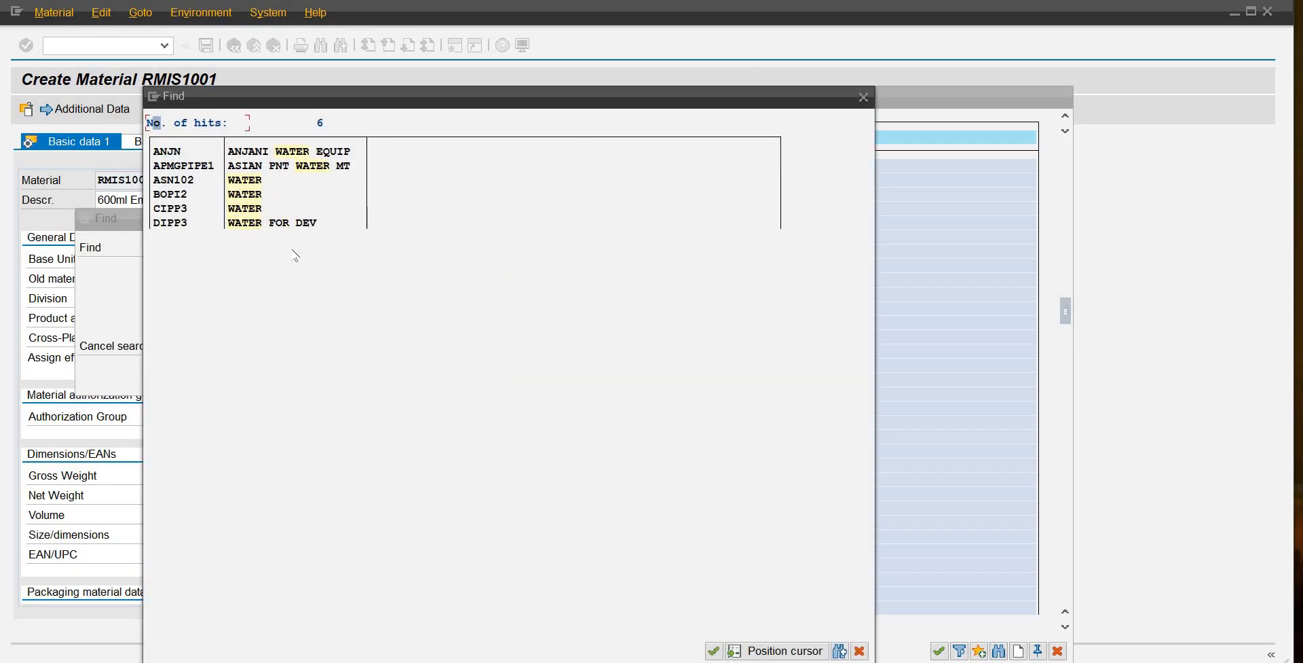
pyautogui.click(244, 198)
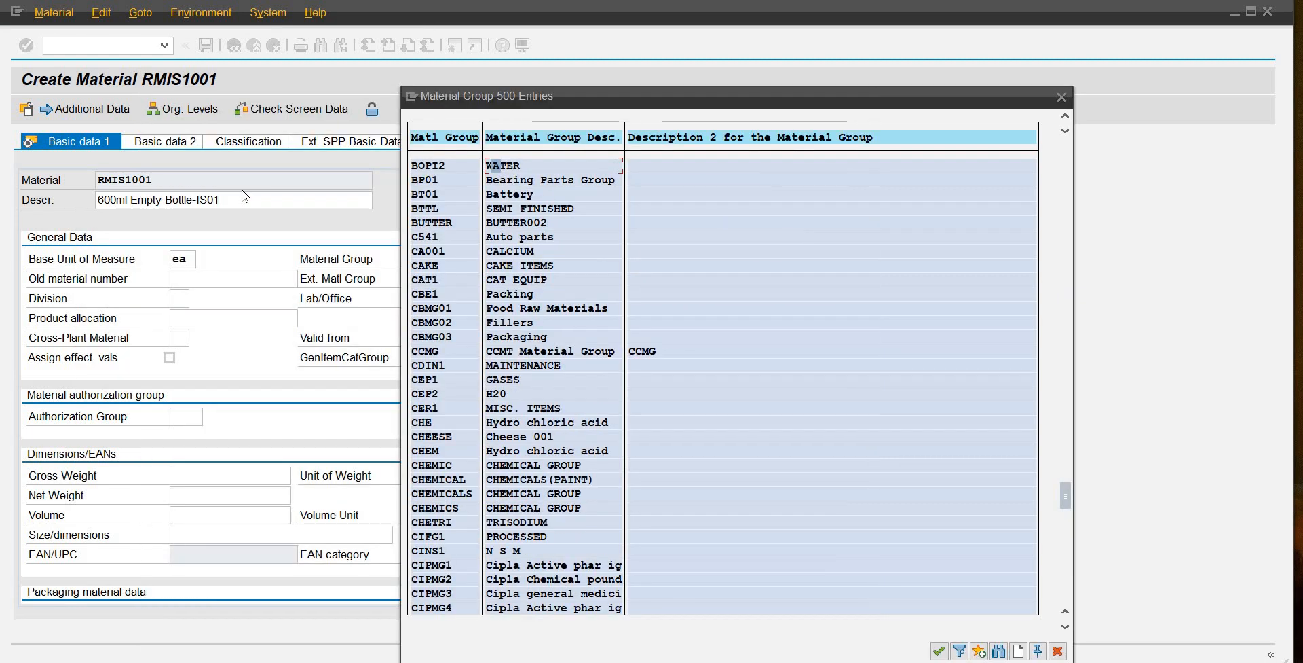
pyautogui.doubleClick(440, 165)
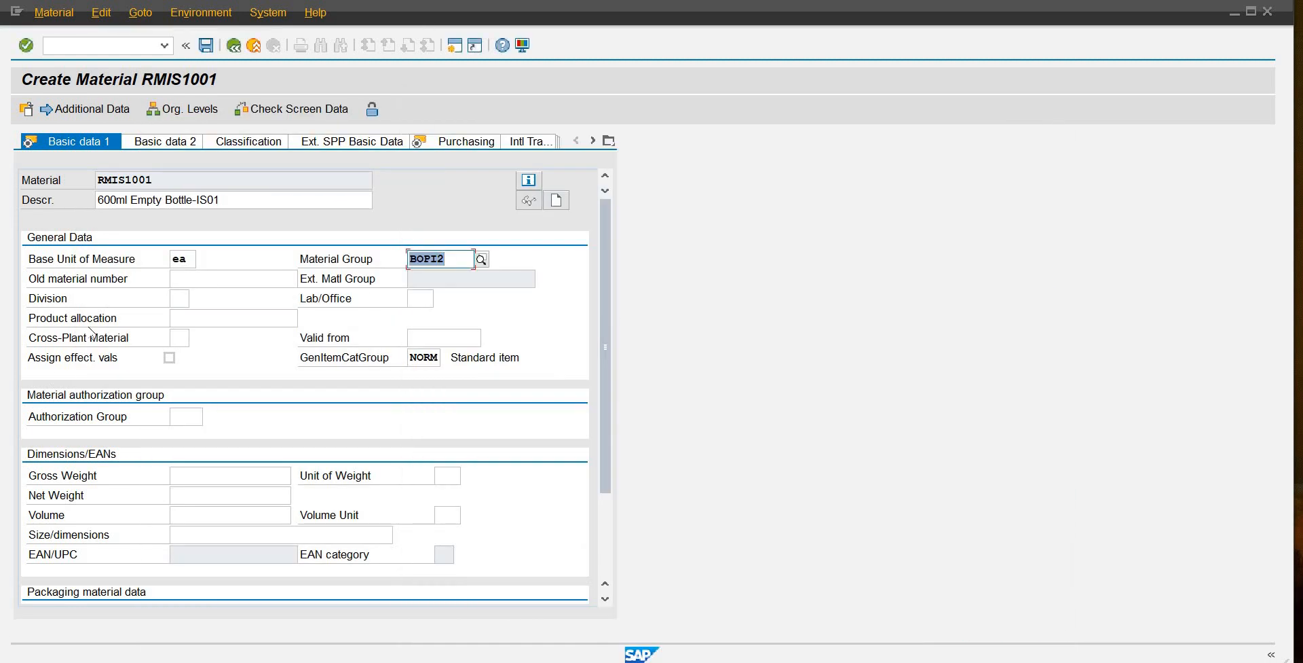
pyautogui.click(187, 299)
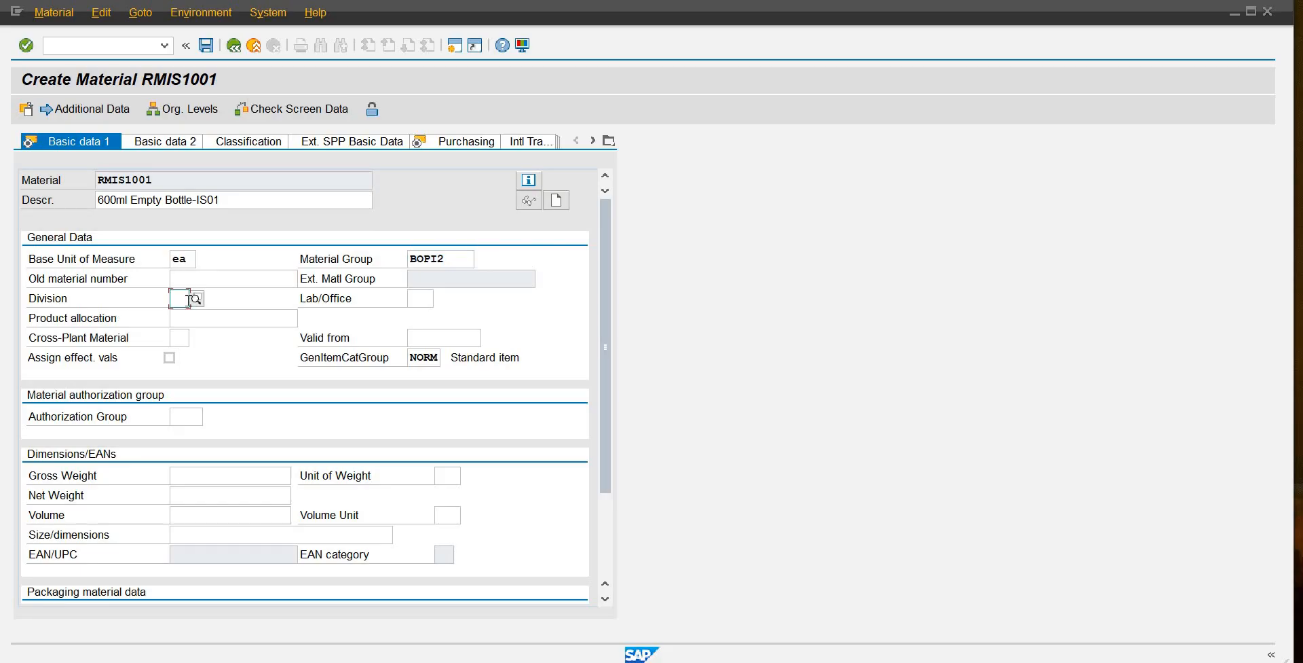
pyautogui.write('DI')
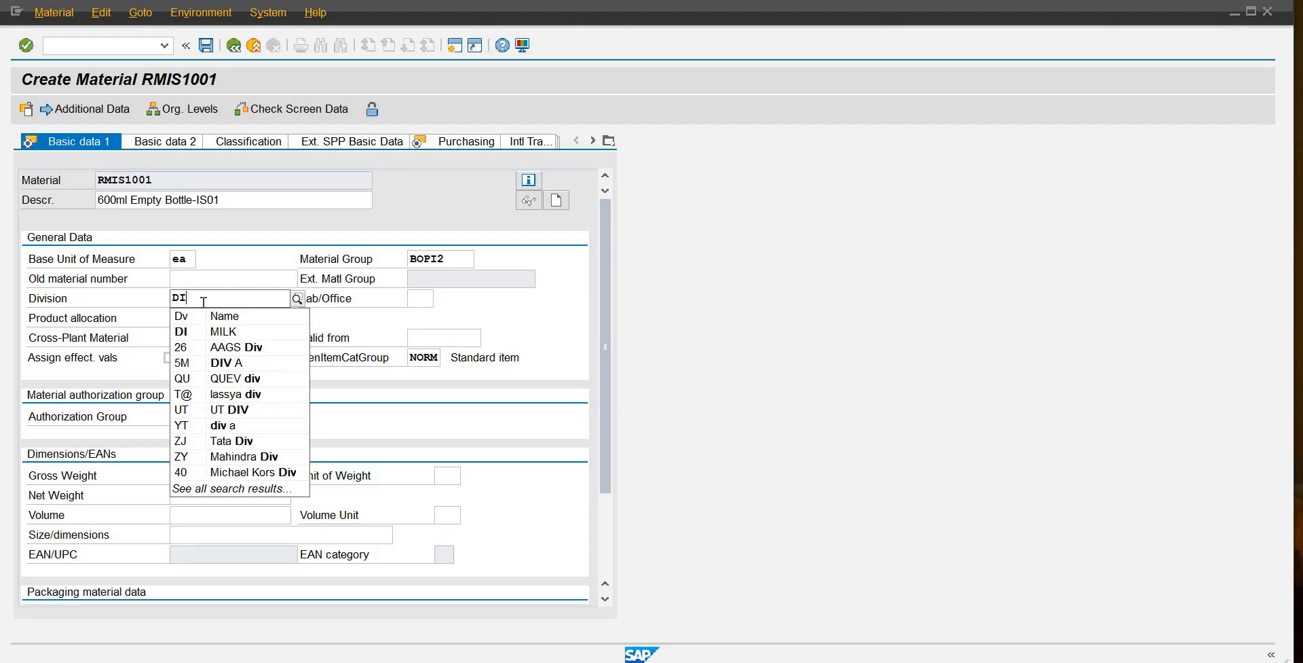
pyautogui.press('BackSpace')
pyautogui.press('BackSpace')
pyautogui.write('ID')
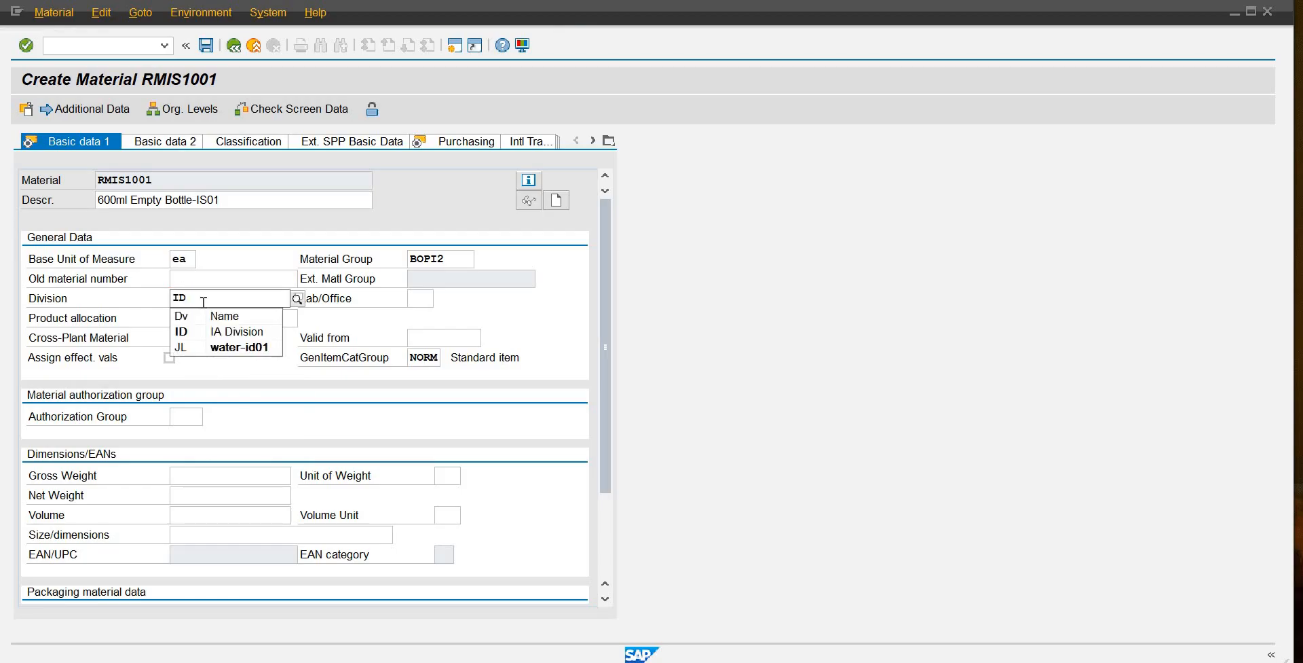
pyautogui.press('BackSpace')
pyautogui.press('BackSpace')
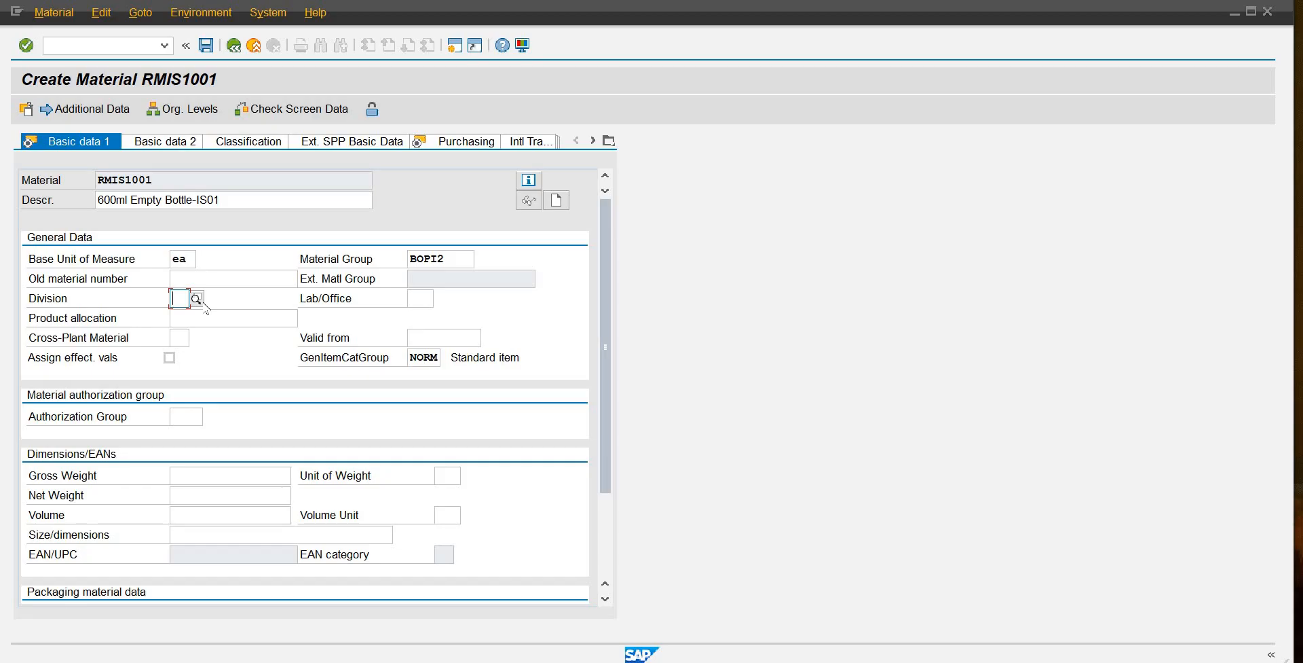
pyautogui.write('DS')
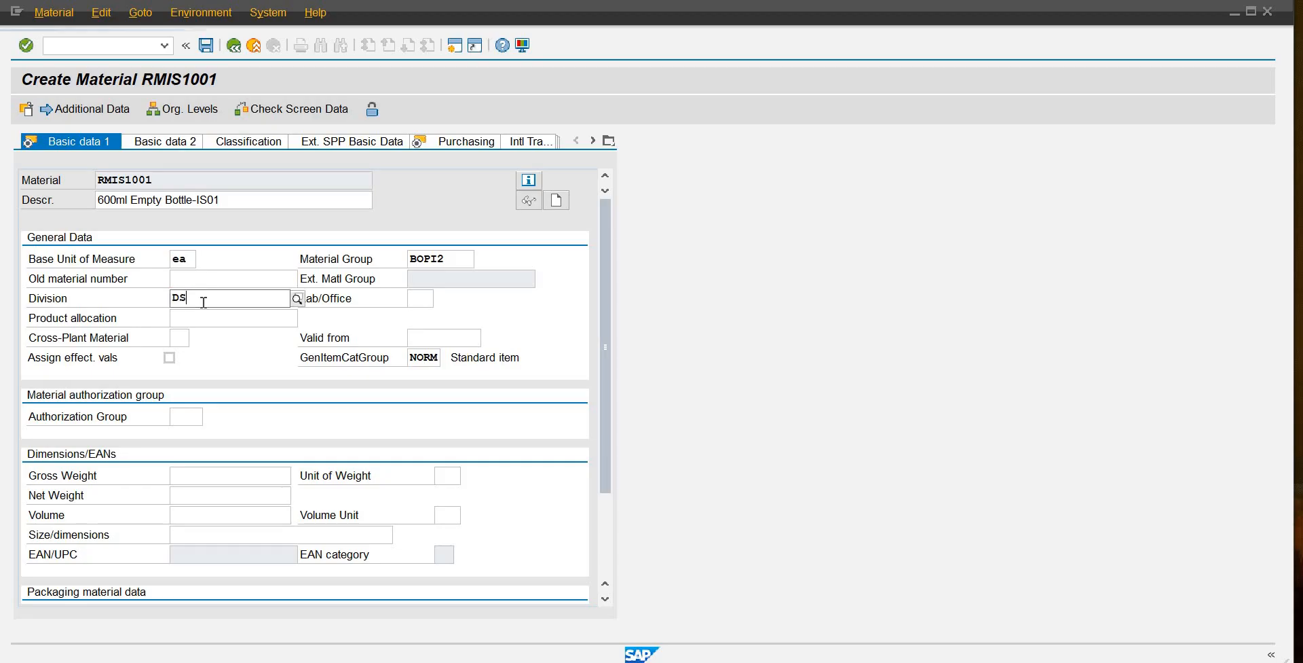
pyautogui.press('BackSpace')
pyautogui.press('BackSpace')
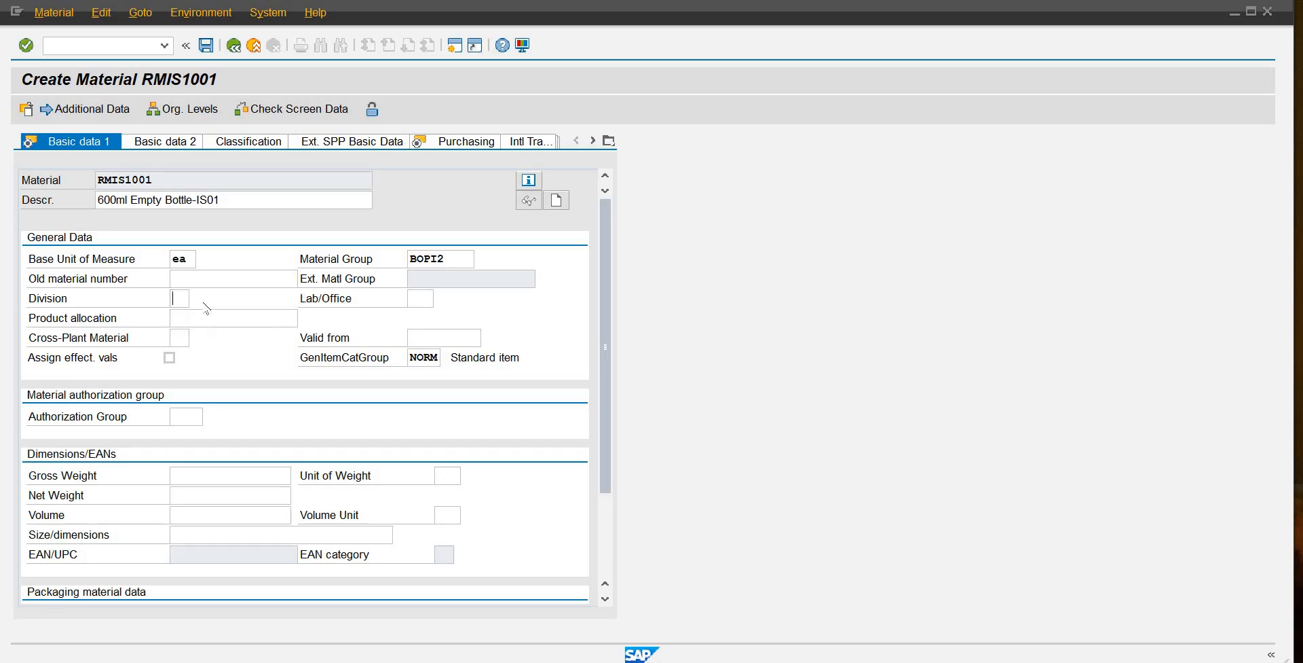
pyautogui.write('SD')
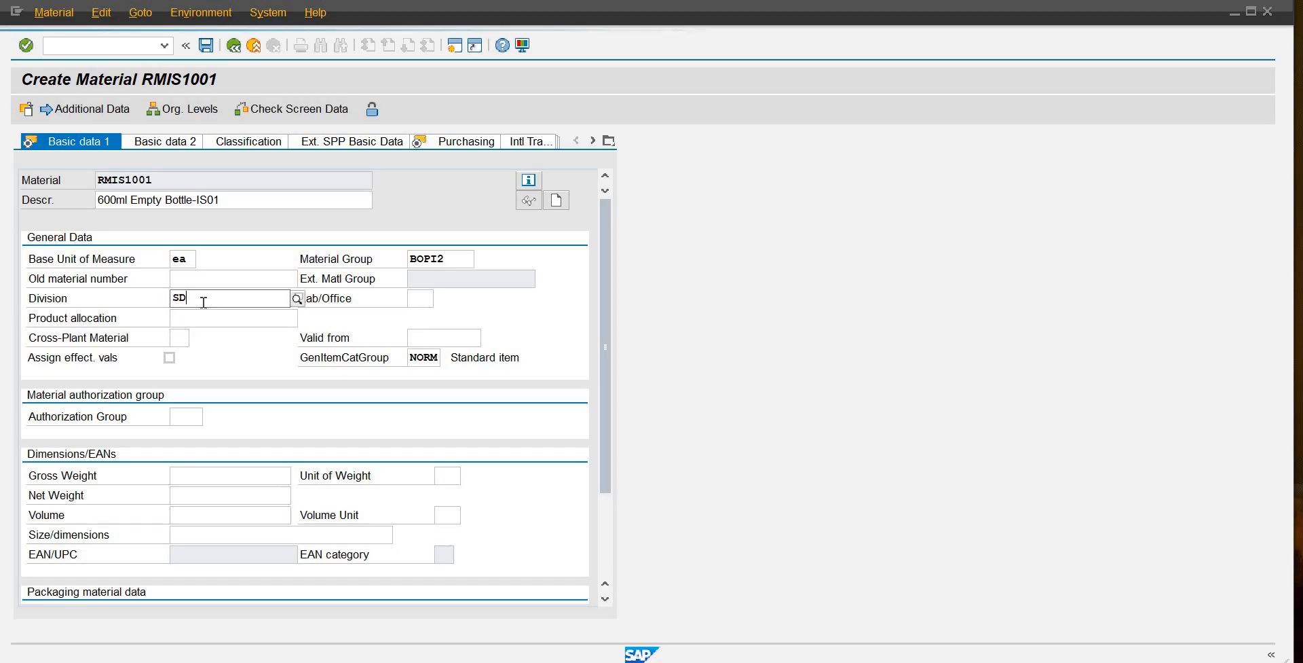
pyautogui.press('BackSpace')
pyautogui.press('BackSpace')
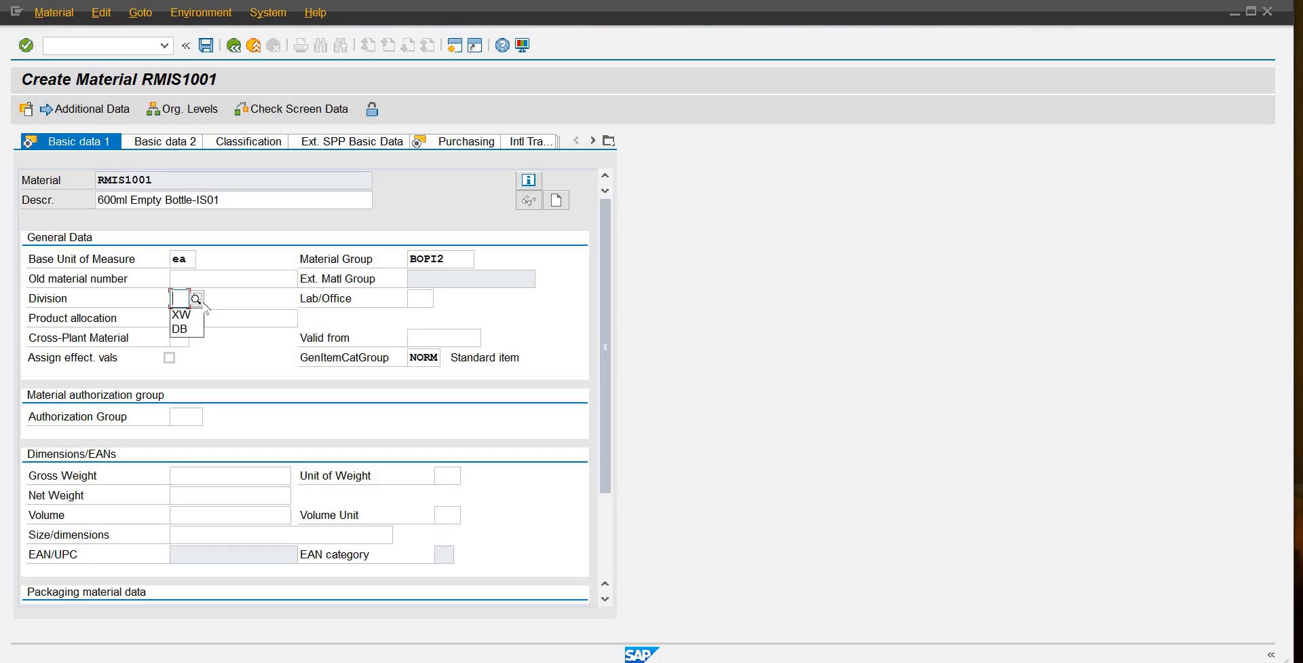
pyautogui.write('WD')
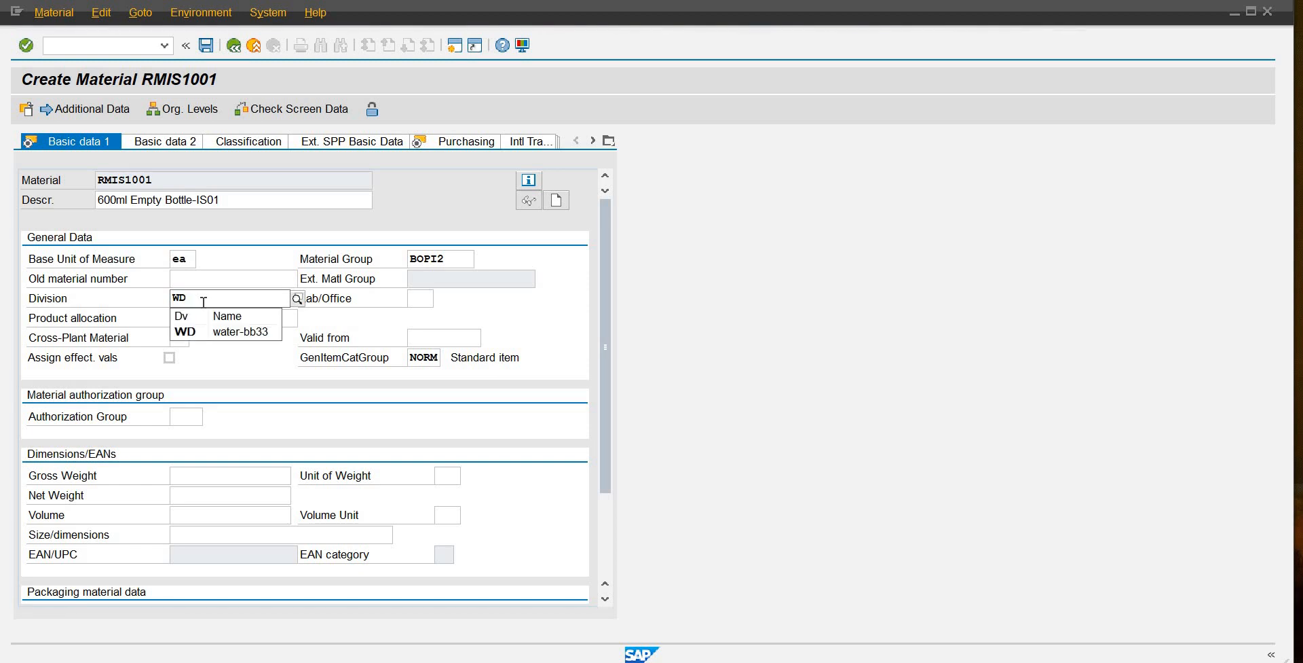
pyautogui.press('BackSpace')
pyautogui.press('BackSpace')
pyautogui.write('Wi')
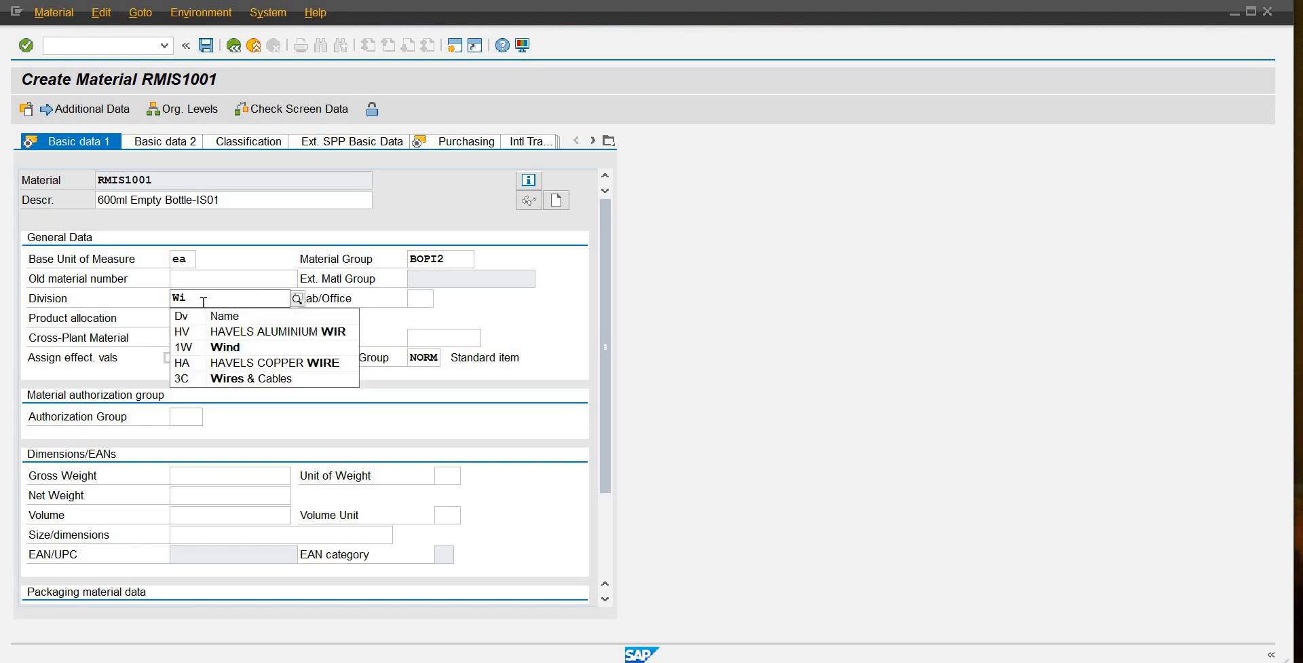
pyautogui.press('BackSpace')
pyautogui.press('BackSpace')
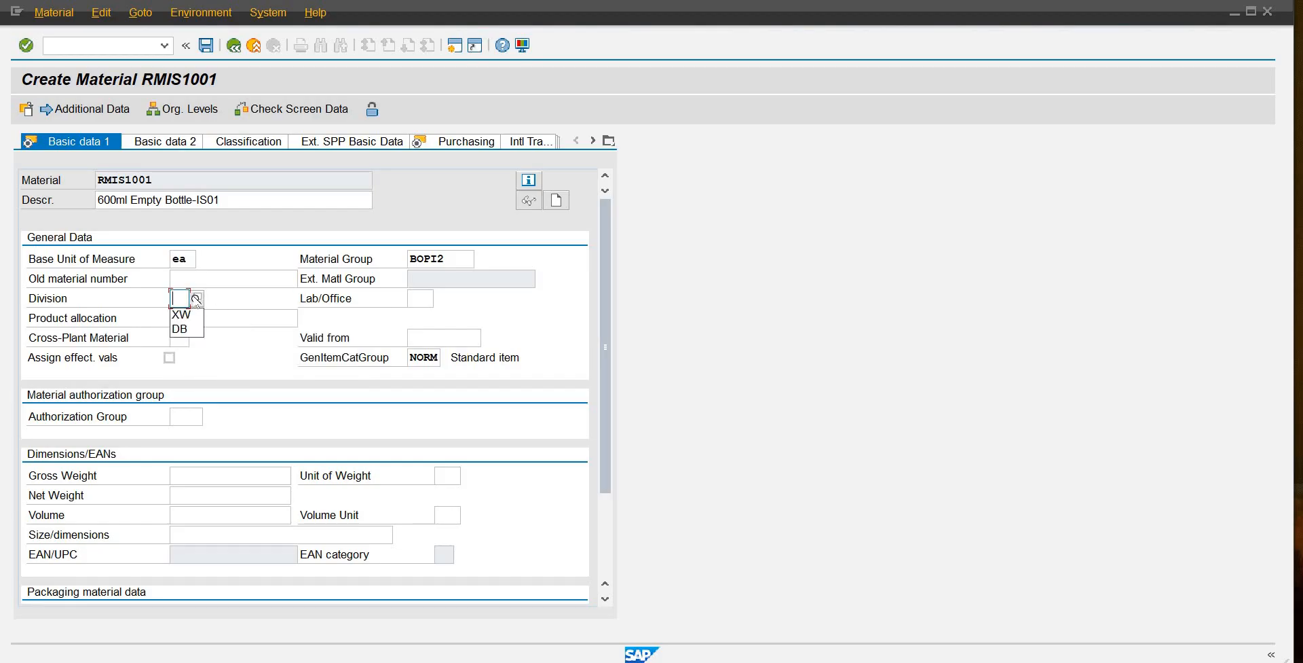
# - Look up the available divisions and assign division IW (Water-IS01) to the material
pyautogui.click(196, 299)
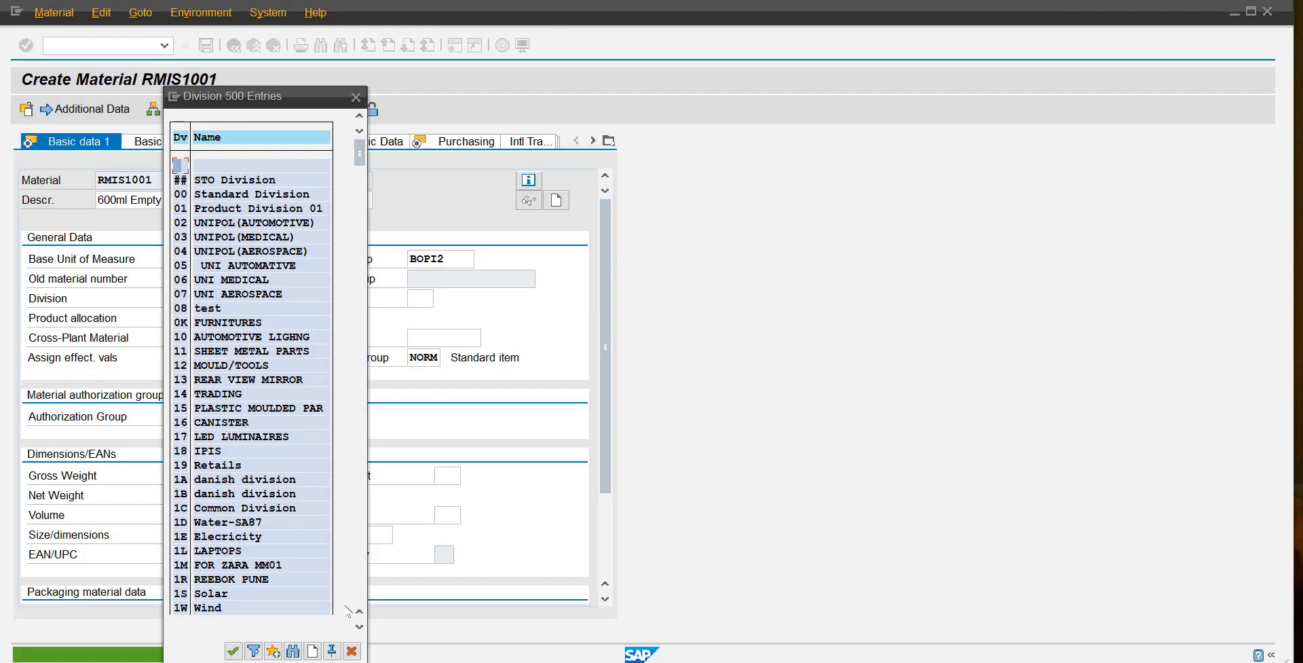
pyautogui.click(359, 626)
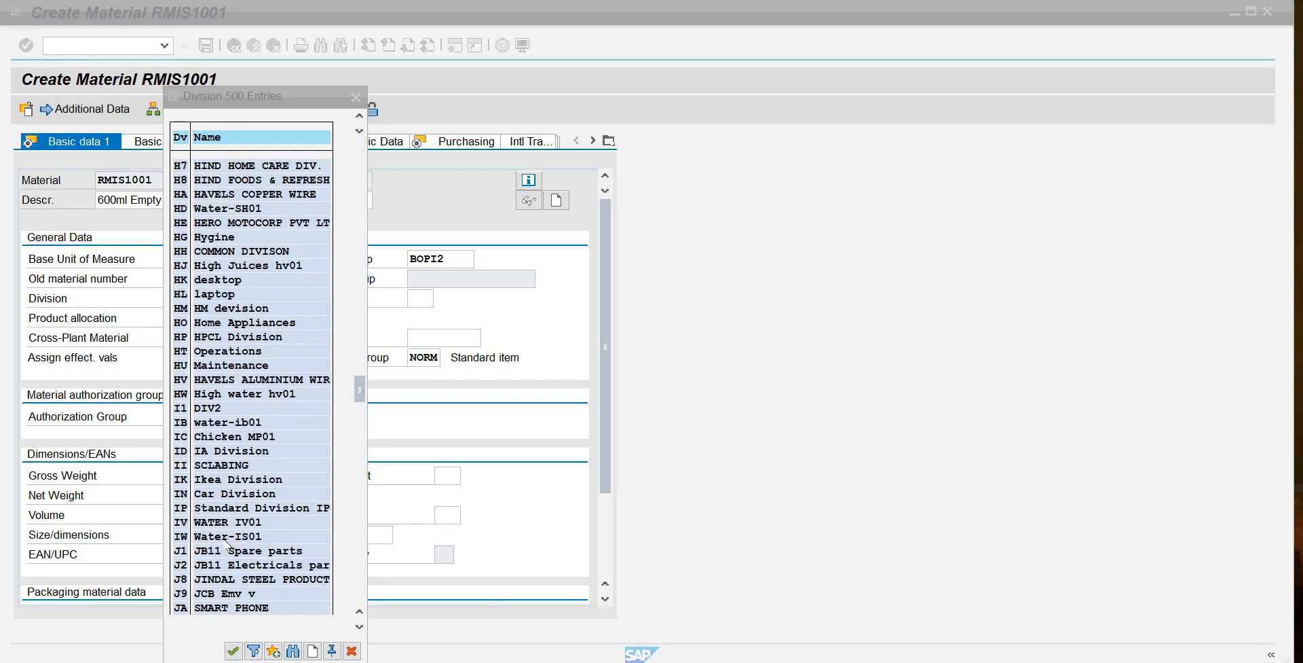
pyautogui.click(227, 538)
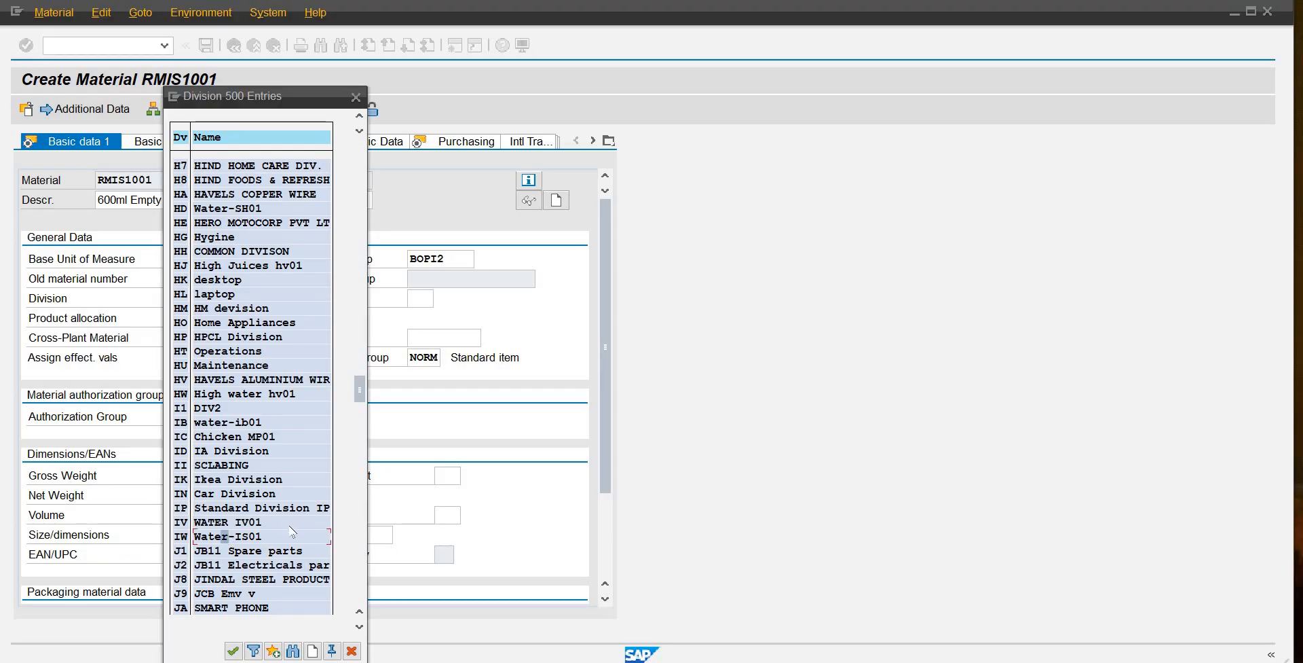
pyautogui.doubleClick(180, 538)
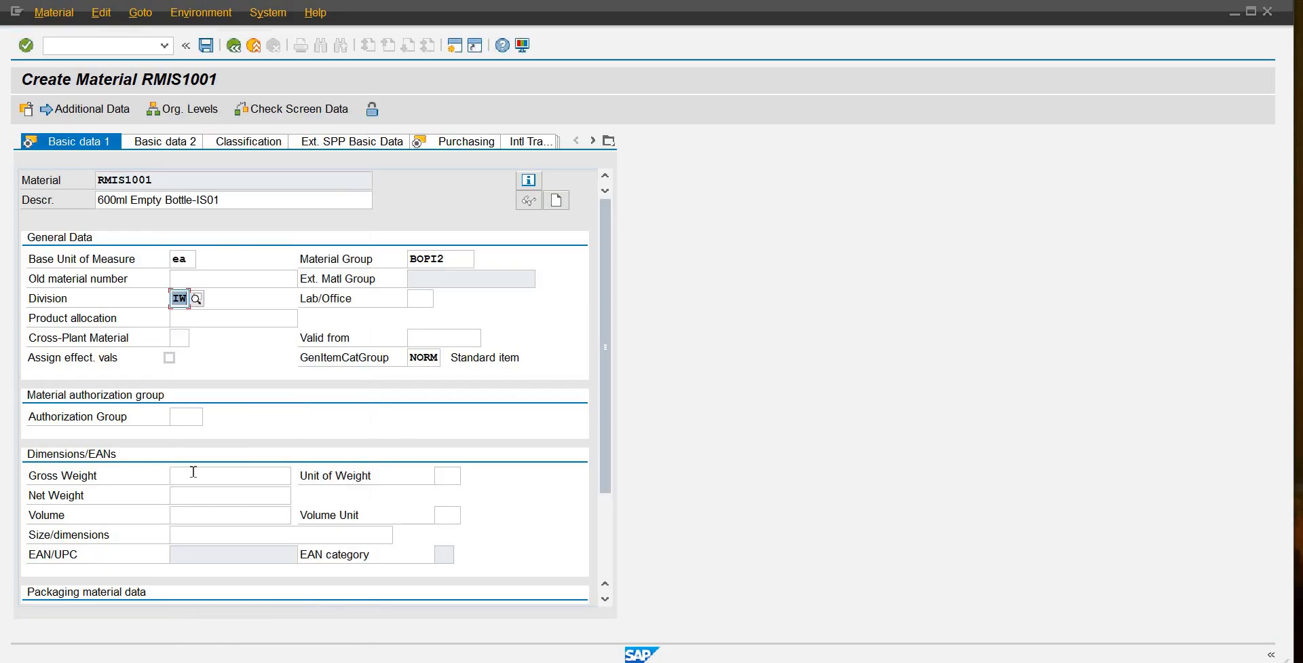
# - Set the gross weight to 55 G and the net weight to 50, and continue to the Purchasing view
pyautogui.click(193, 475)
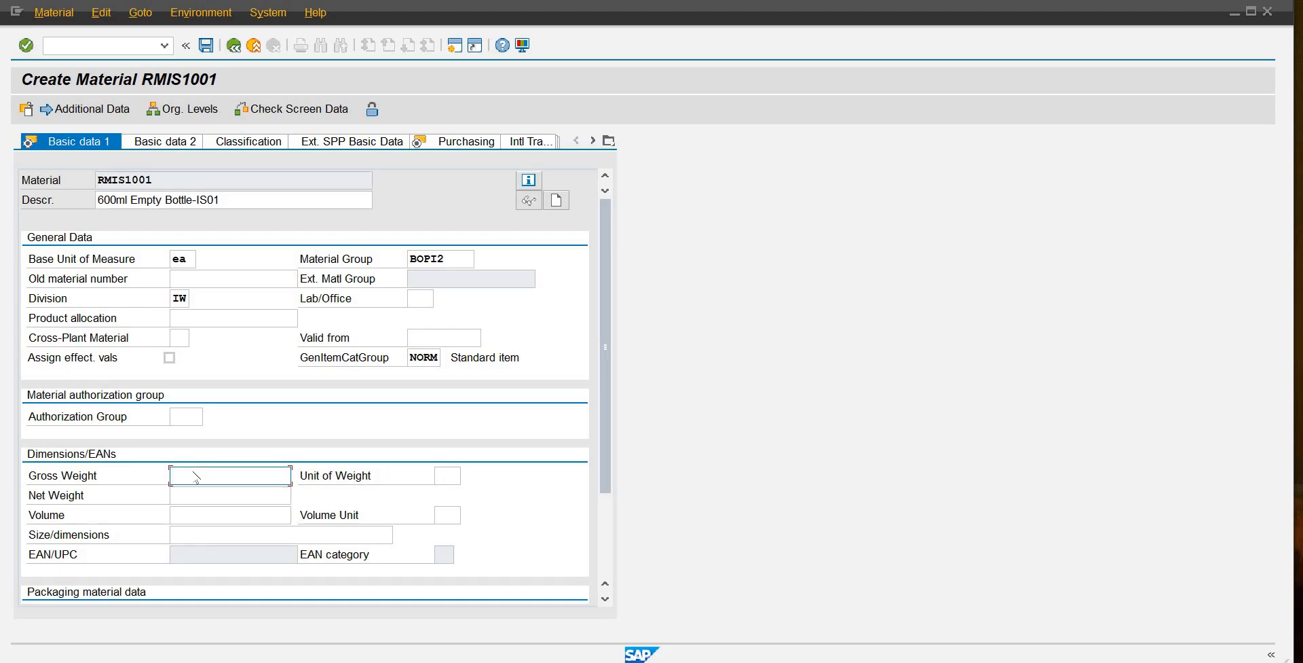
pyautogui.write('55')
pyautogui.press('Tab')
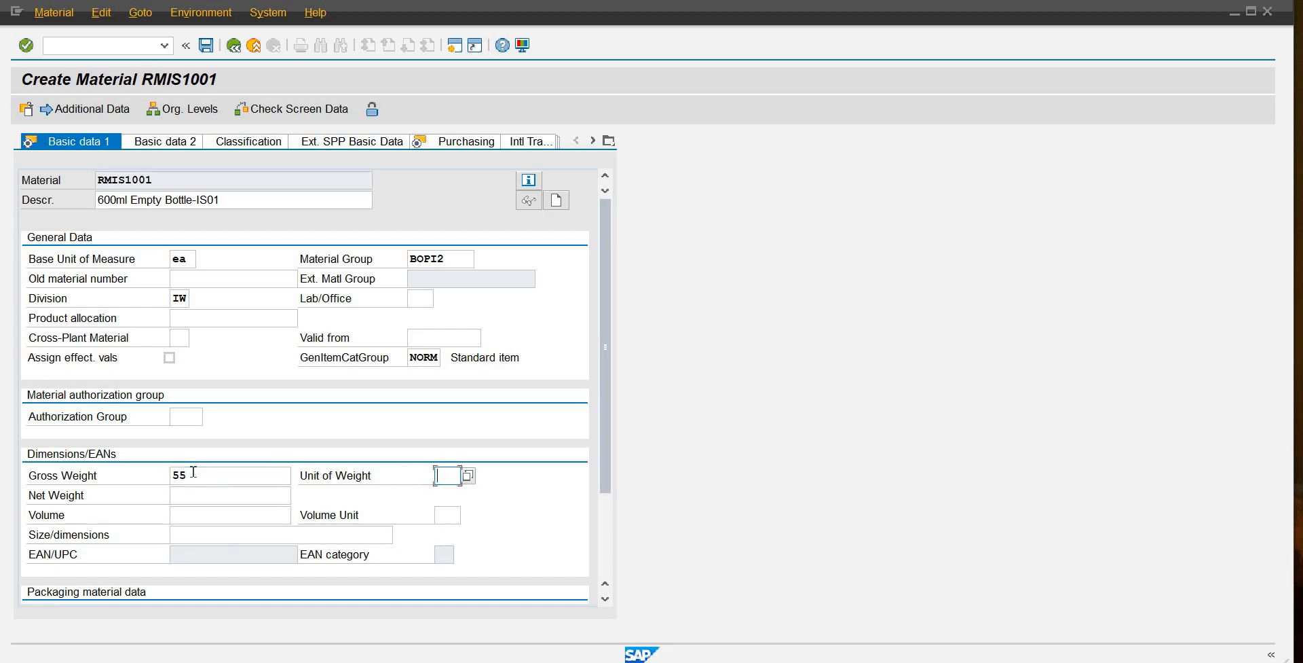
pyautogui.write('G')
pyautogui.press('Tab')
pyautogui.write('50')
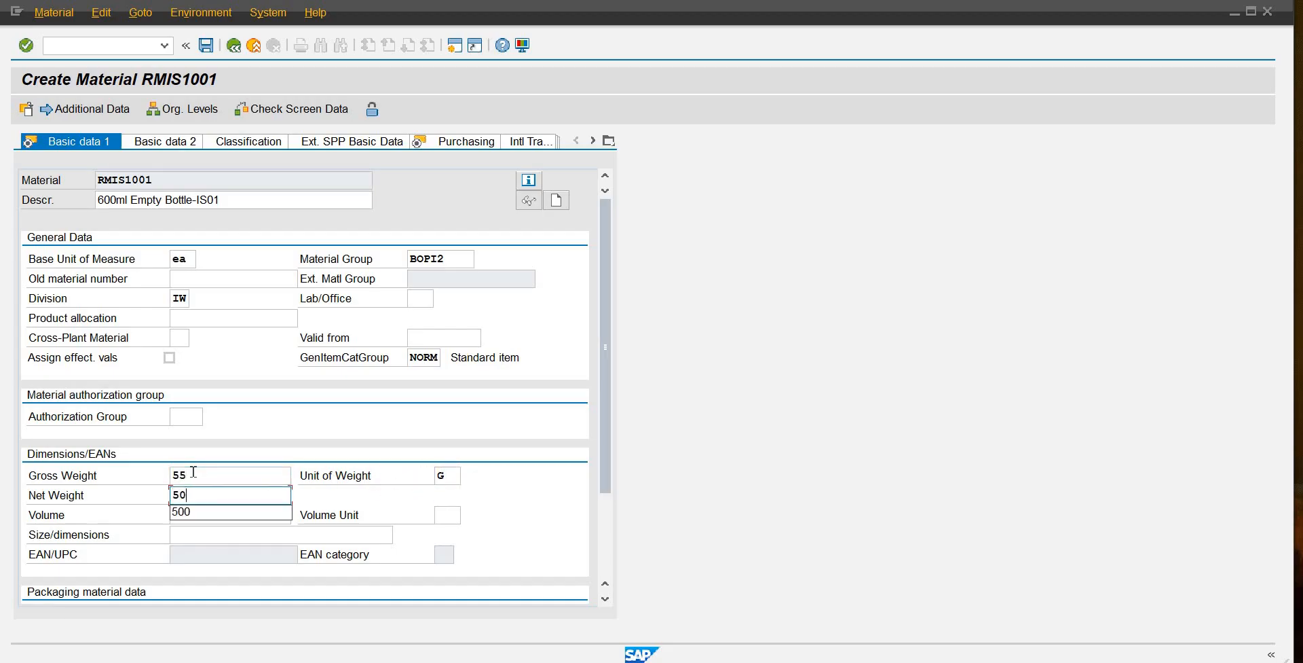
pyautogui.press('Return')
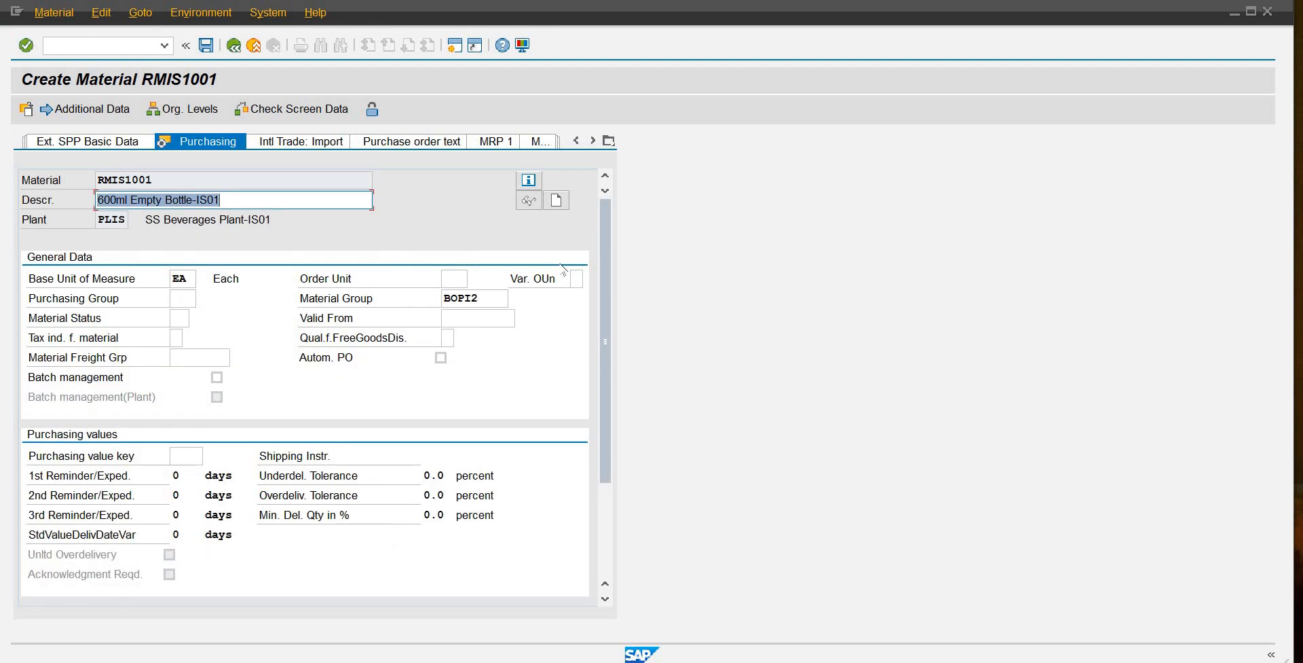
# - Set the material's order unit to Bag in the purchasing data and confirm it
pyautogui.click(453, 277)
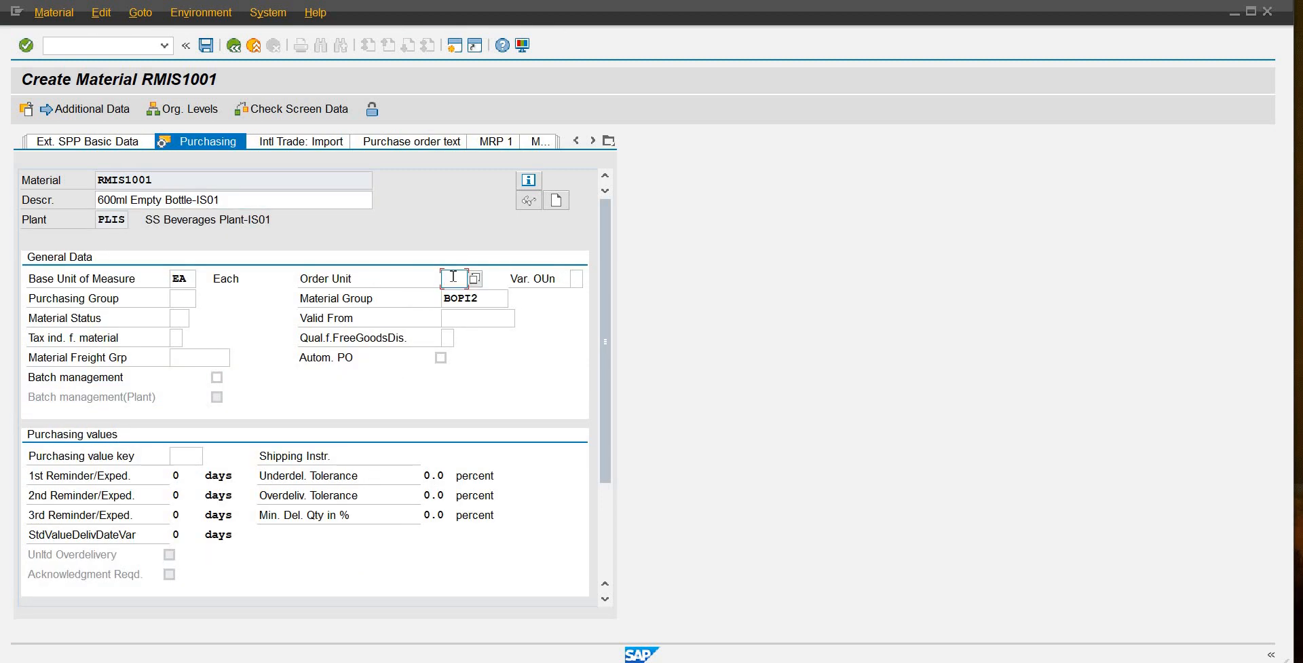
pyautogui.write('Vag')
pyautogui.press('BackSpace')
pyautogui.press('BackSpace')
pyautogui.press('BackSpace')
pyautogui.write('Bag')
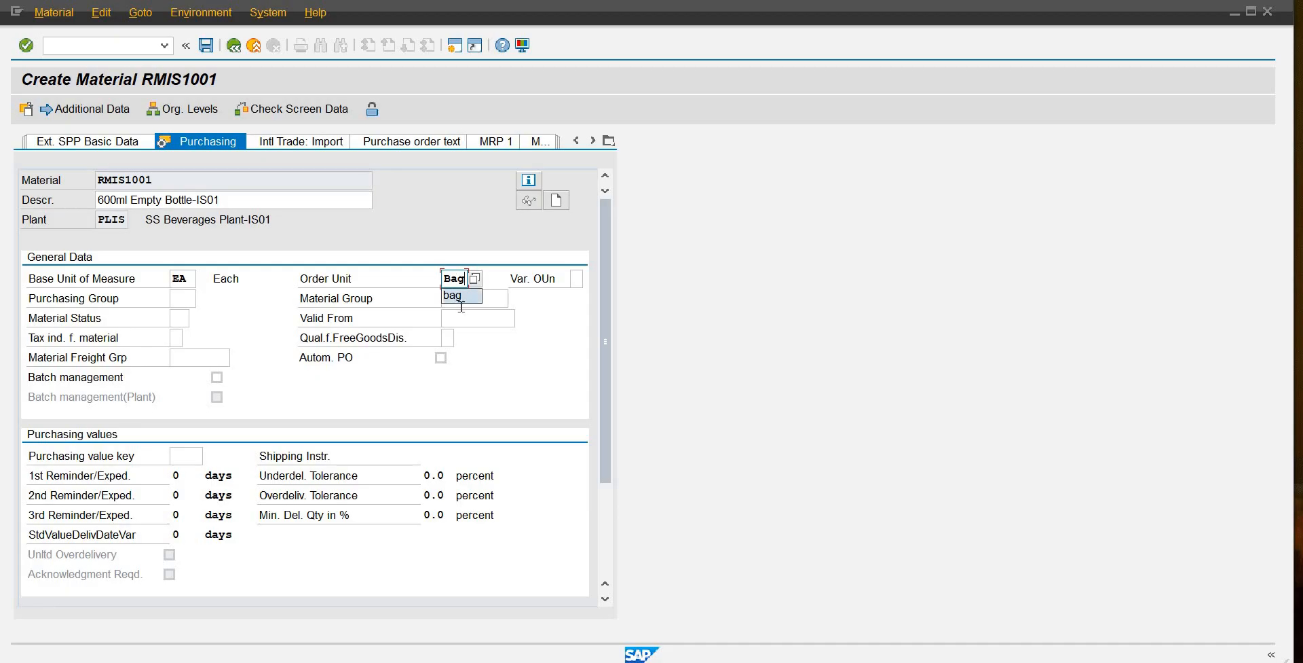
pyautogui.click(461, 304)
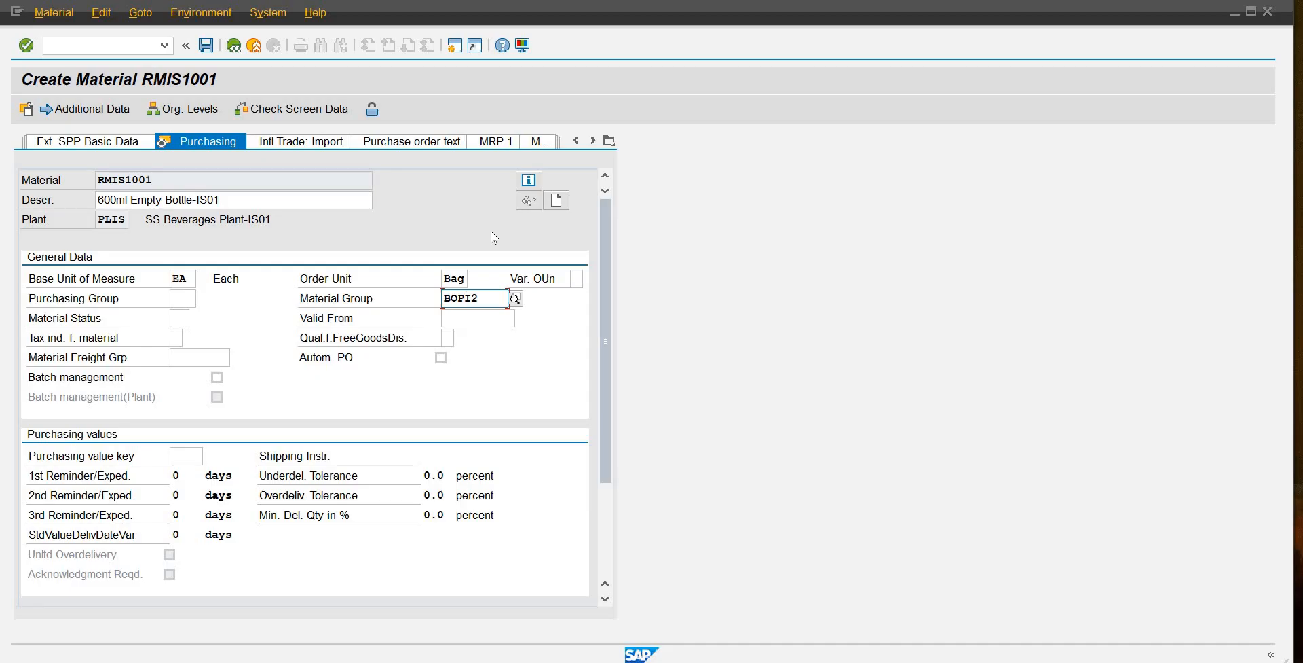
pyautogui.press('Return')
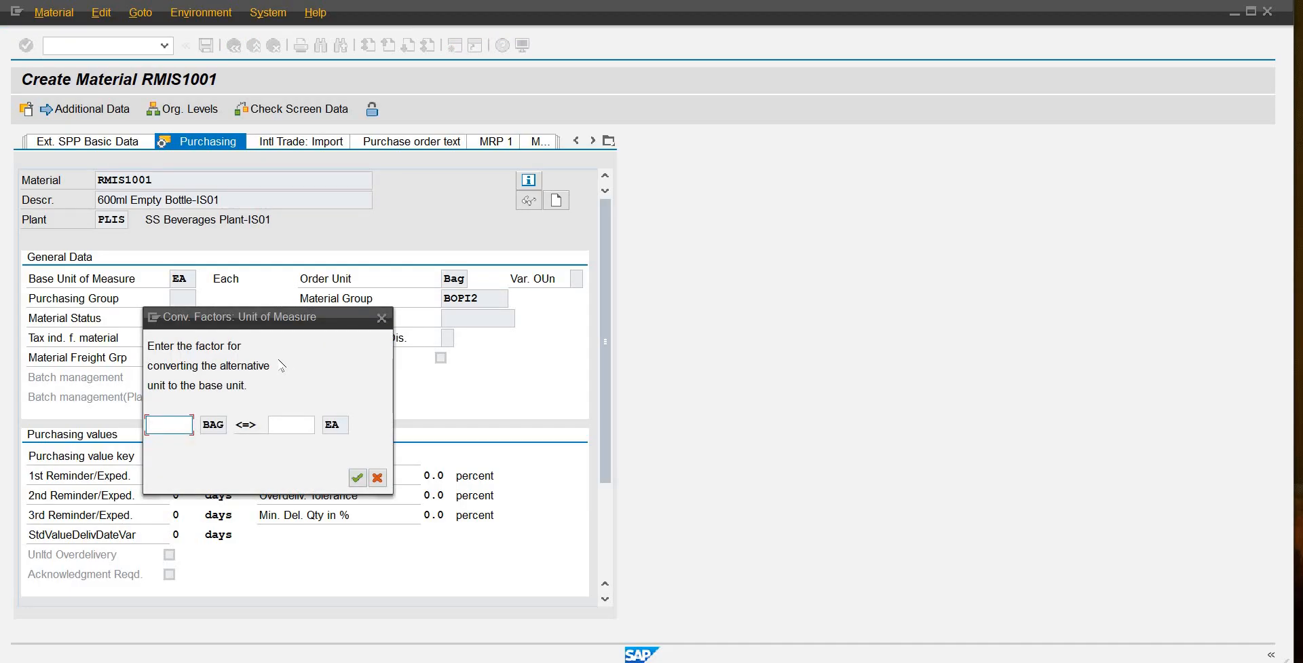
# - Define the unit conversion as 1 BAG equal to 1000 EA and confirm it
pyautogui.write('1')
pyautogui.press('Tab')
pyautogui.write('1000')
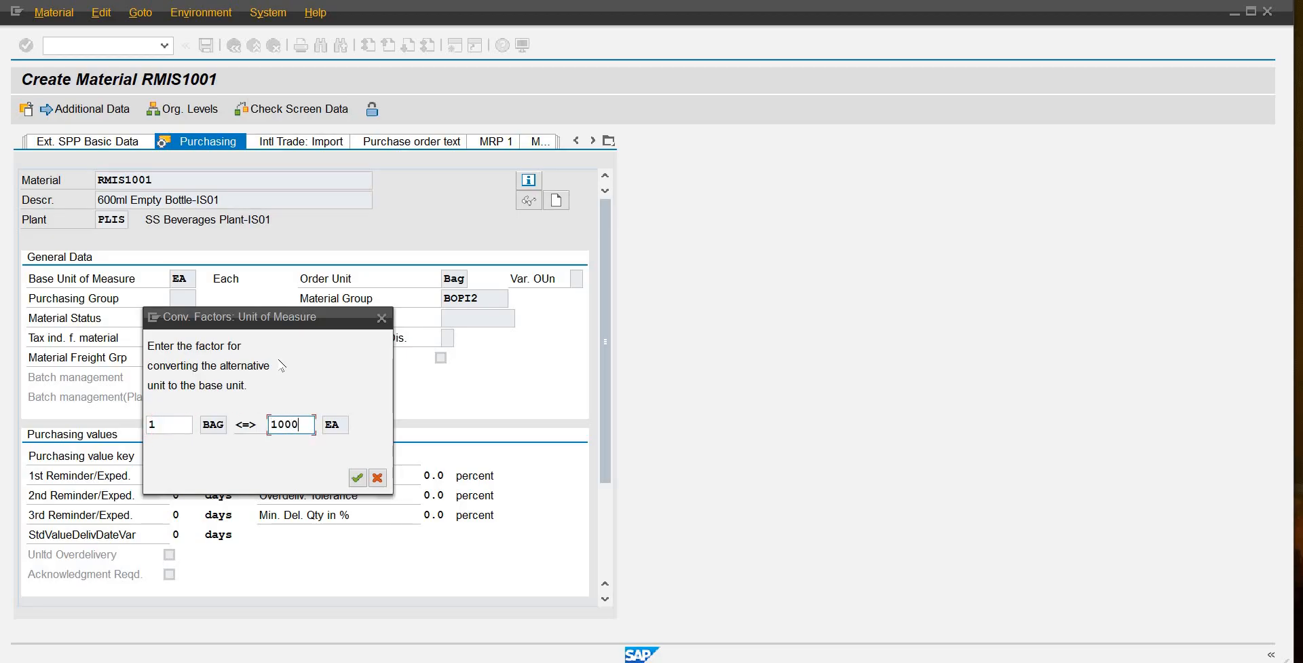
pyautogui.press('Return')
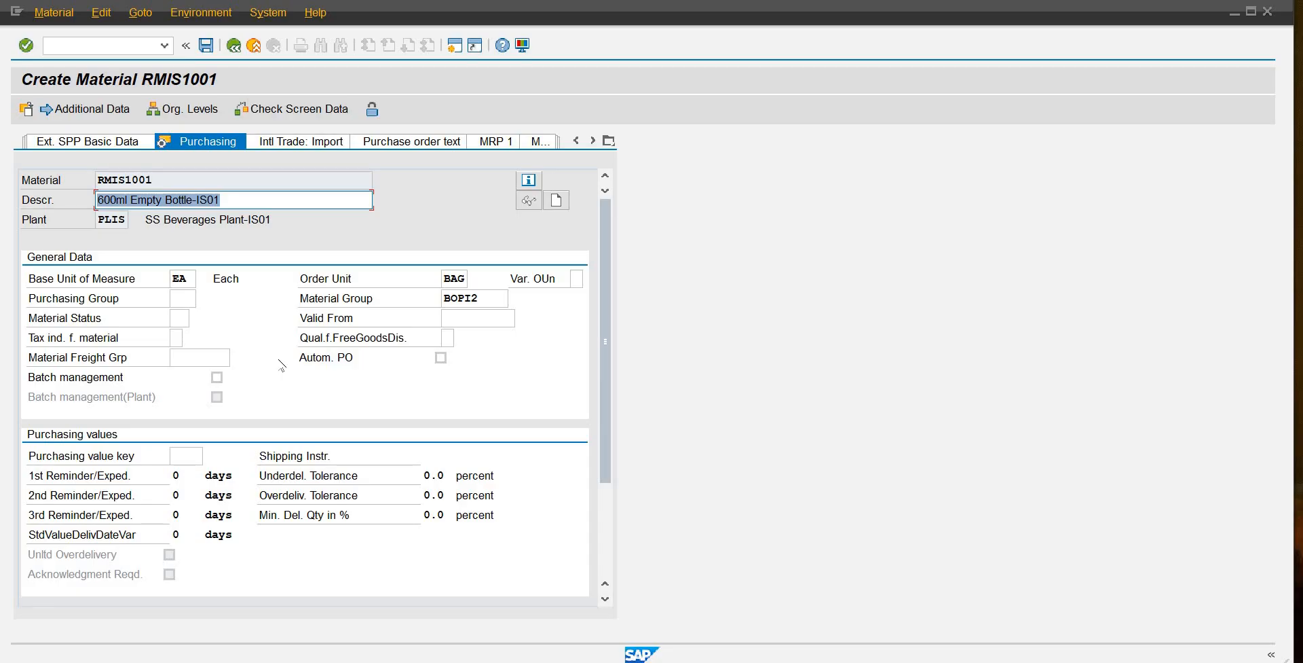
# - Advance through the remaining views to Accounting 1 and set the valuation class to 3000
pyautogui.press('Return')
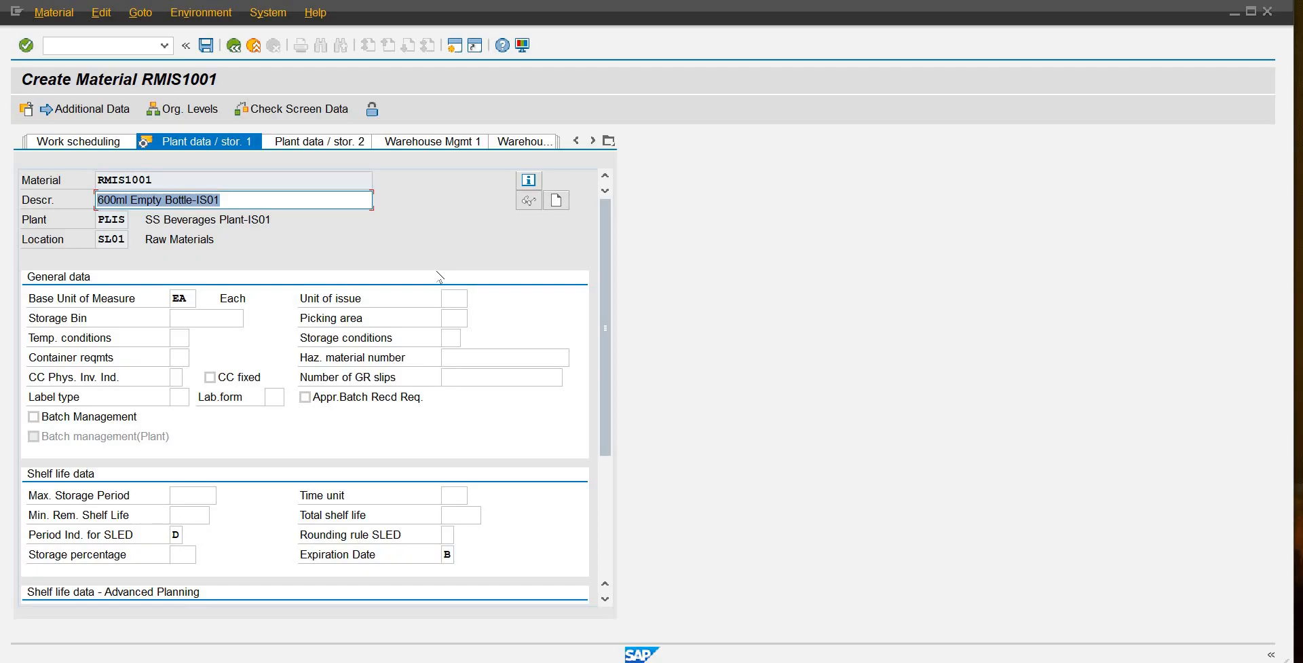
pyautogui.press('Return')
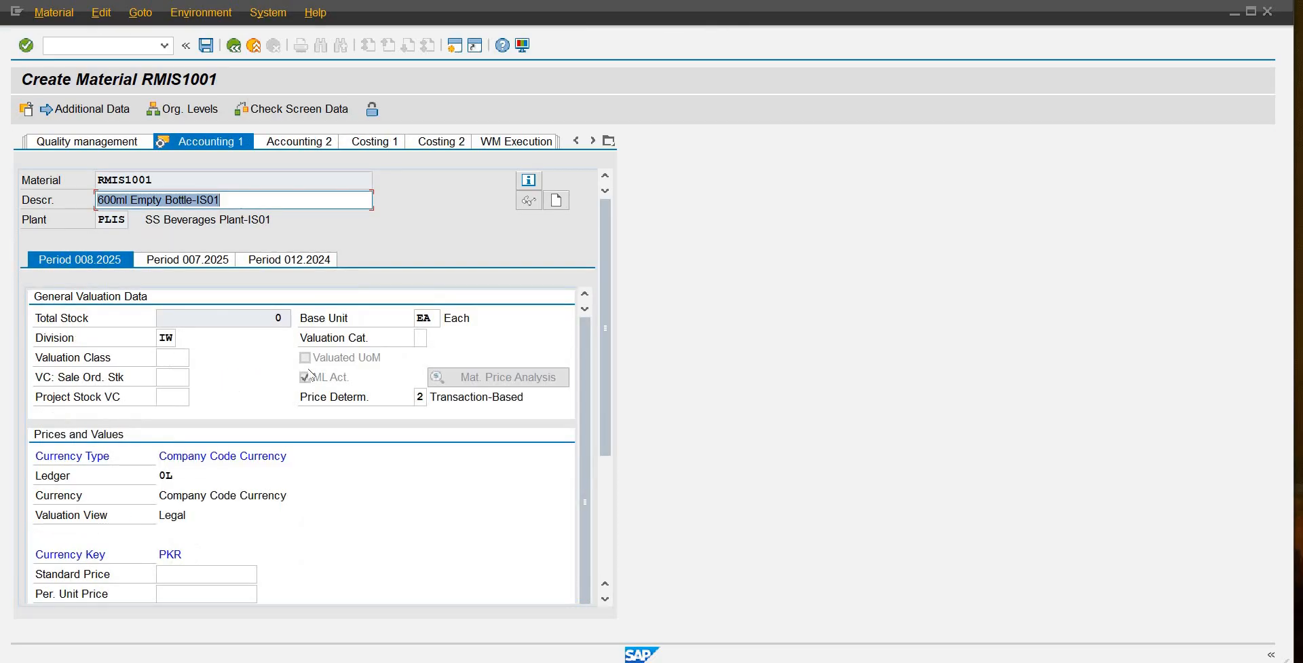
pyautogui.click(189, 358)
pyautogui.write('3000')
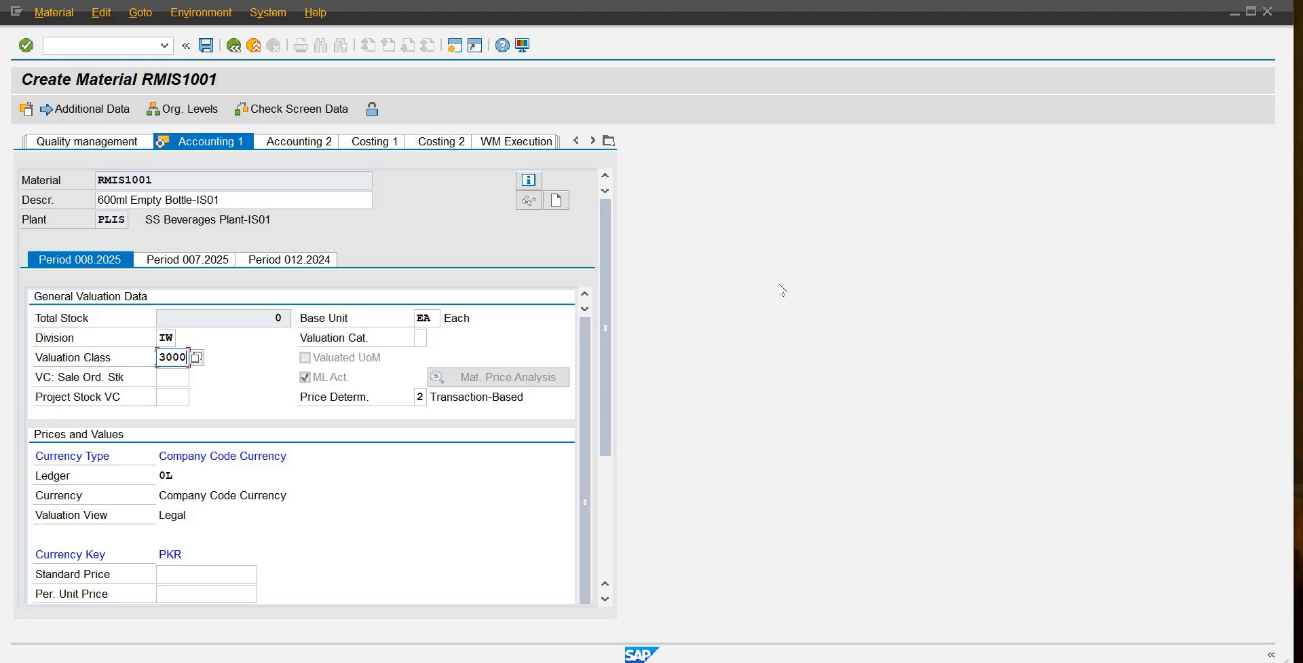
# - Enter a standard price of 10 and a periodic unit price of 1 in the accounting data
pyautogui.moveTo(609, 368); pyautogui.dragTo(624, 450)
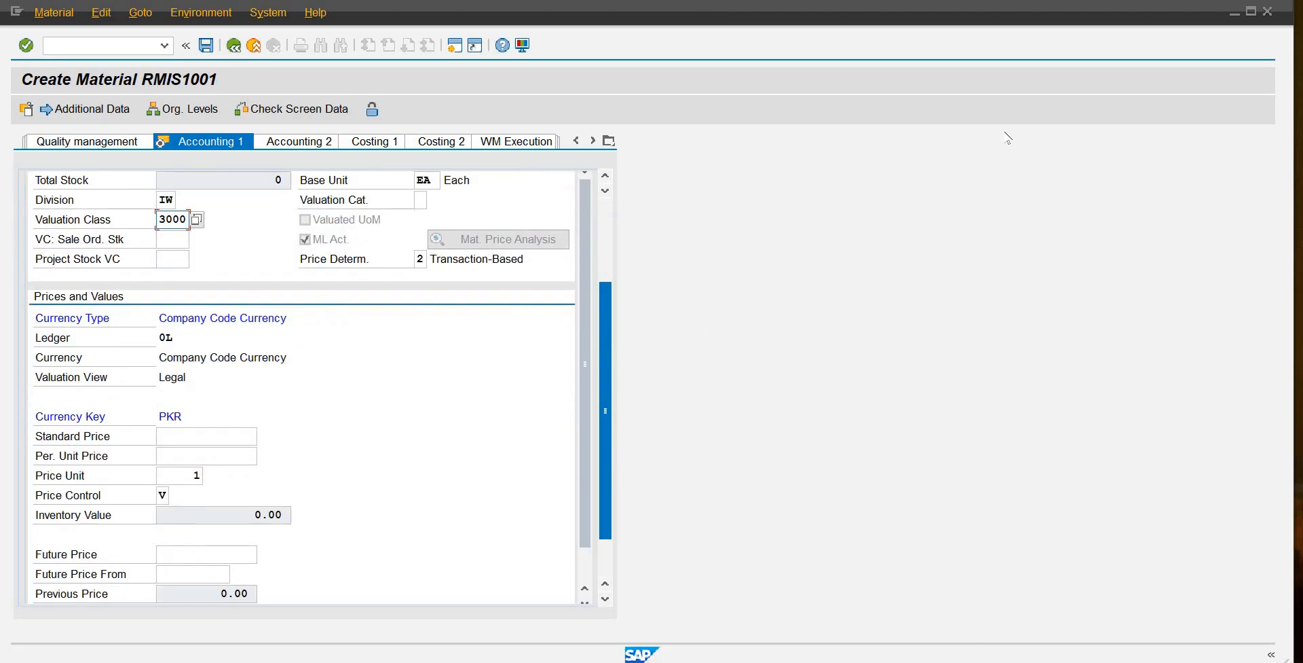
pyautogui.click(212, 429)
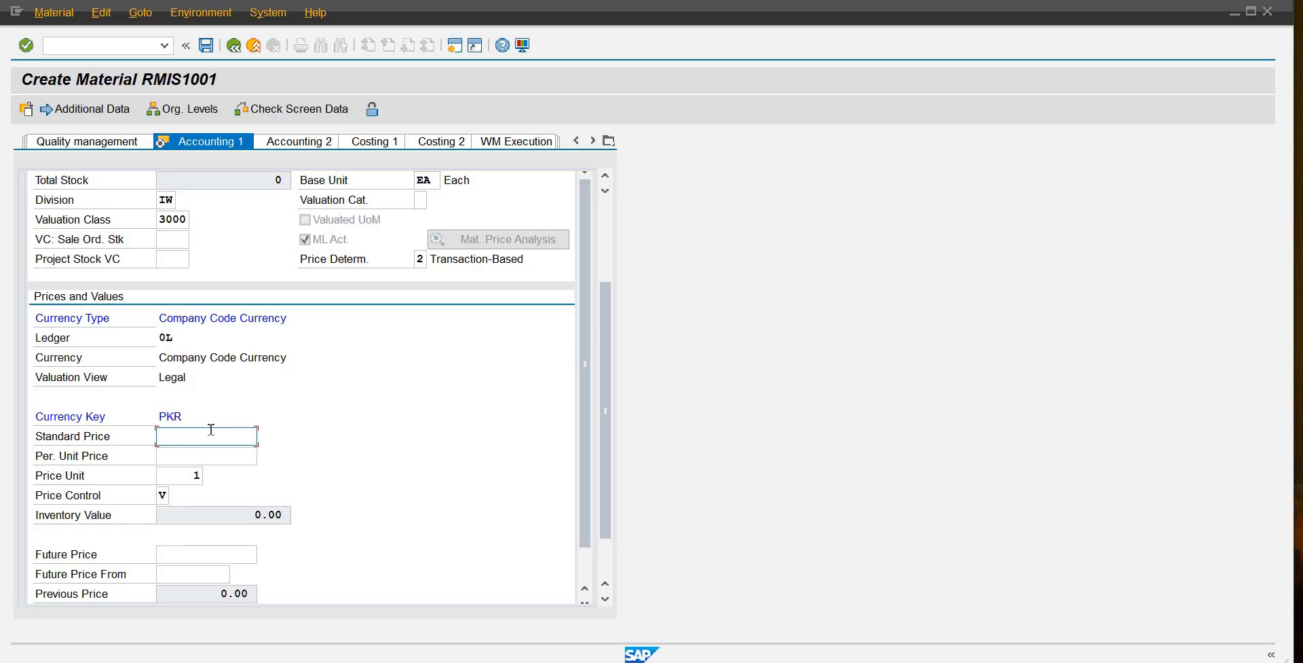
pyautogui.write('10')
pyautogui.click(244, 463)
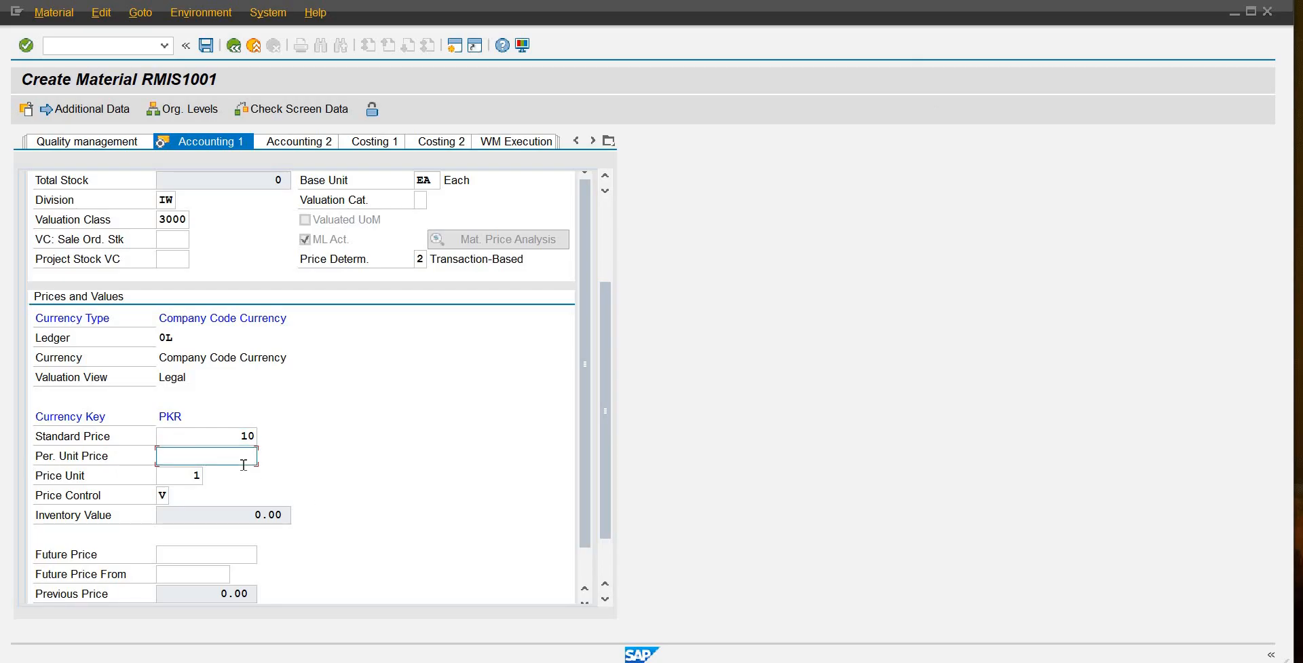
pyautogui.write('1')
# - Review the accounting data and save the new material master record RMIS1001
pyautogui.scroll(-2, 348, 372)
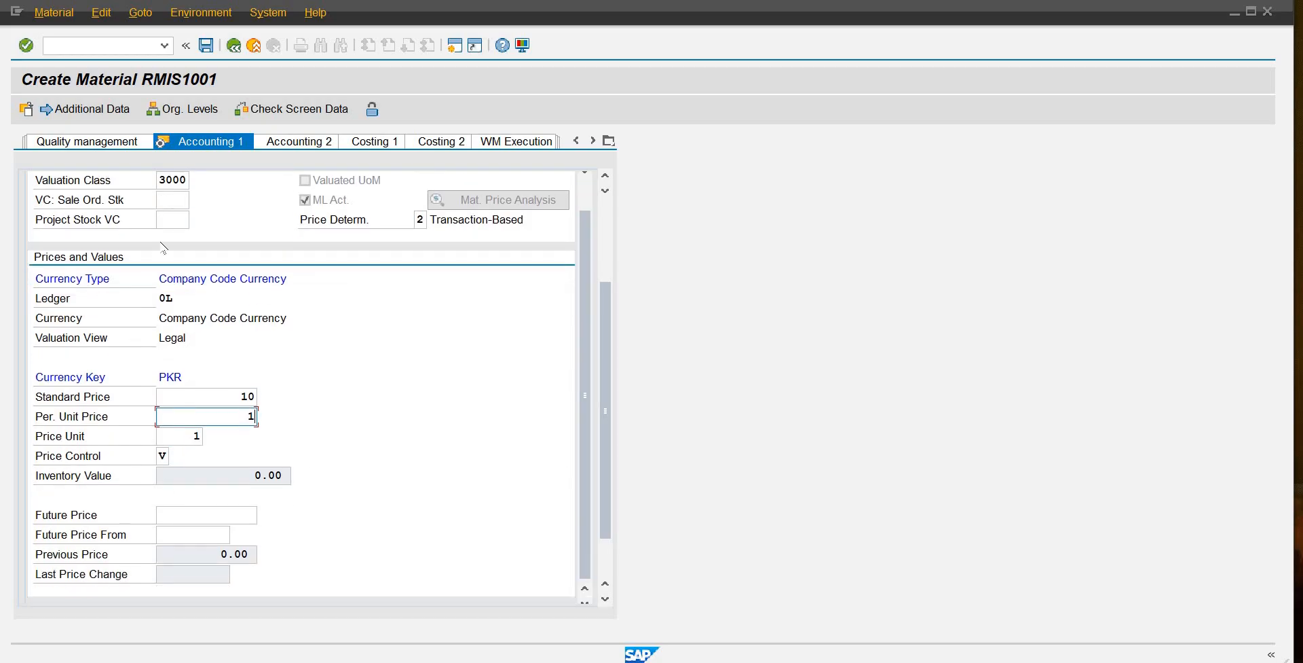
pyautogui.scroll(3, 347, 372)
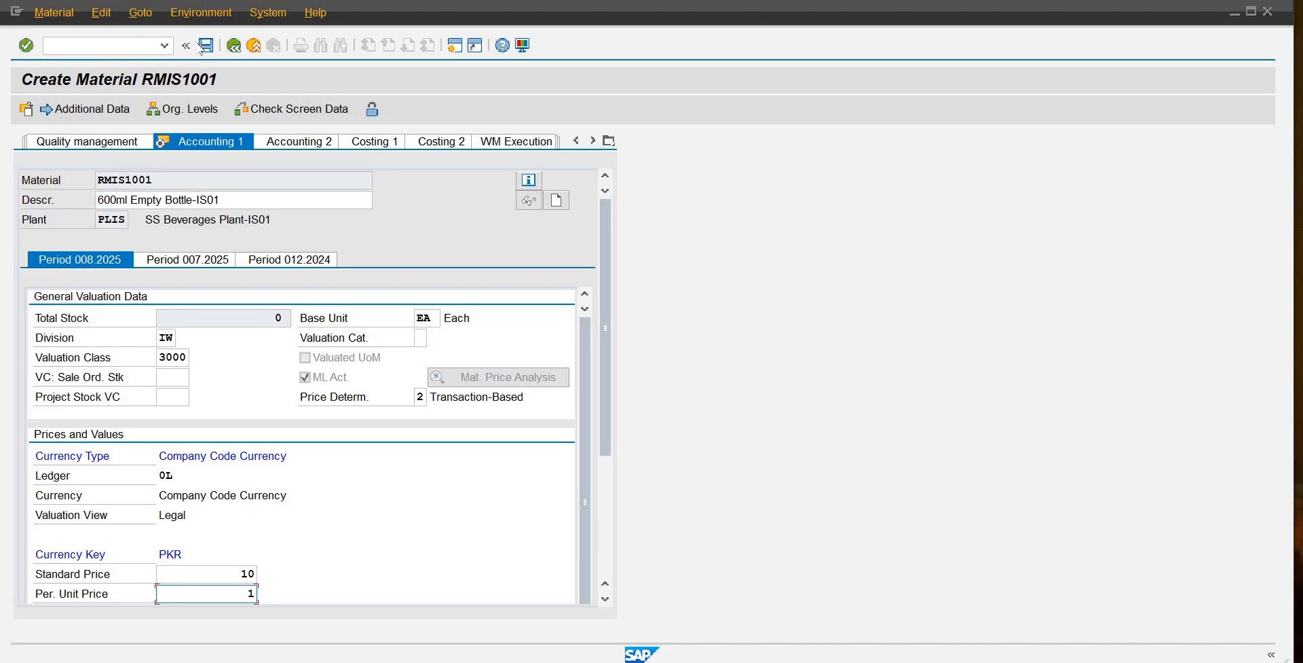
pyautogui.click(274, 143)
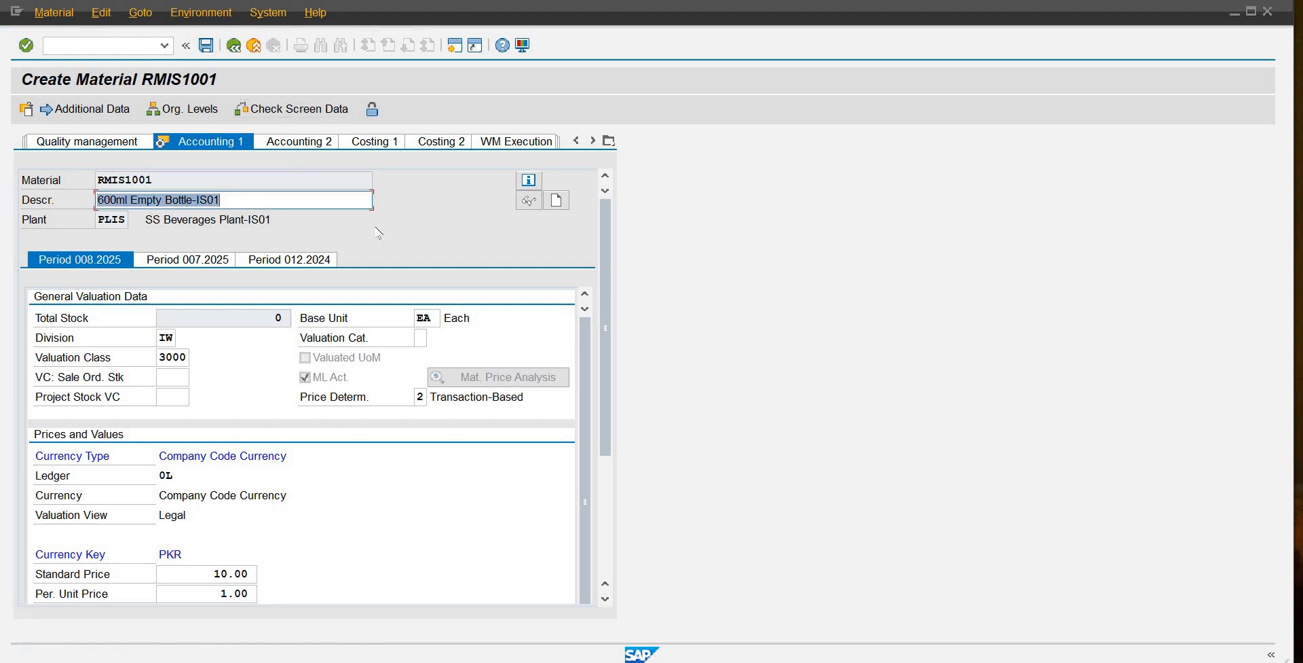
pyautogui.click(205, 45)
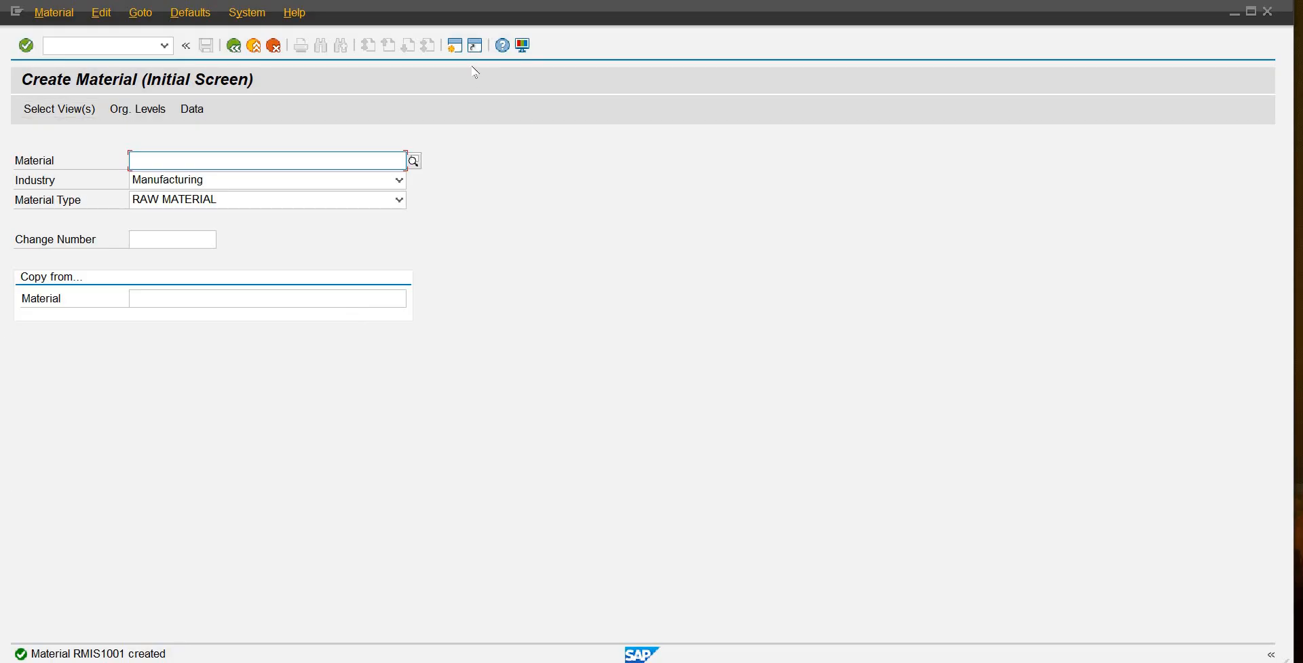
# - Open a second SAP session and return to the Create Material initial screen
pyautogui.click(454, 47)
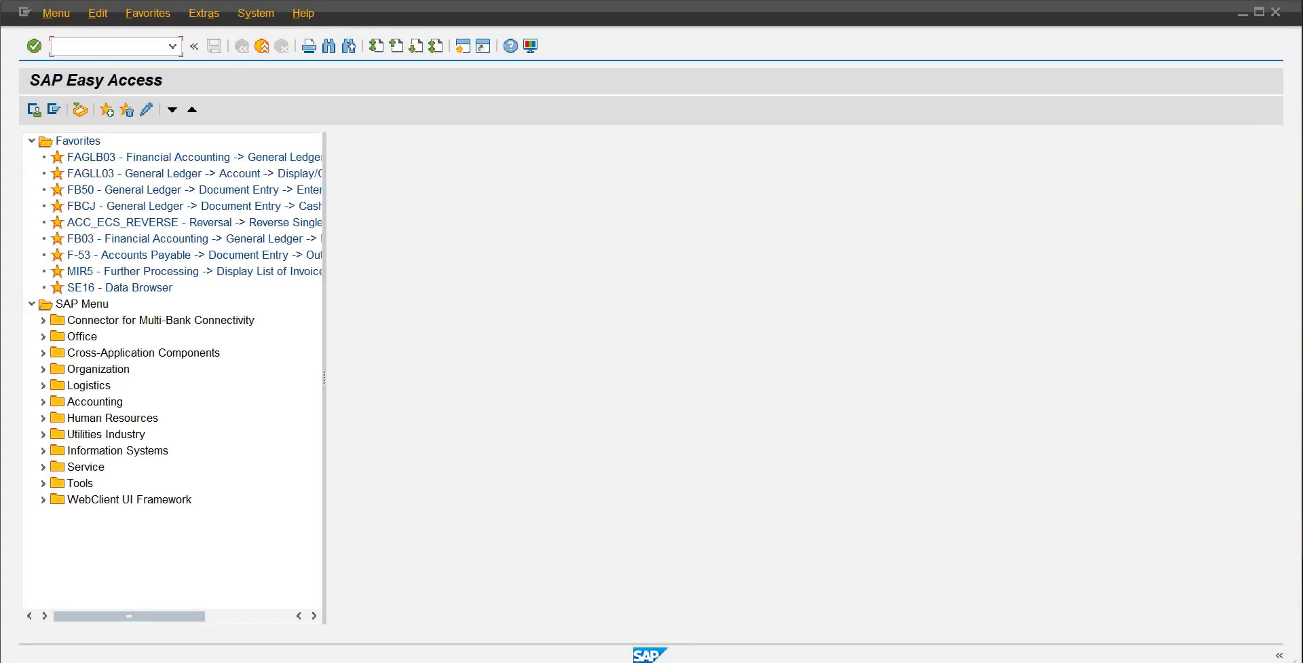
pyautogui.click(678, 565)
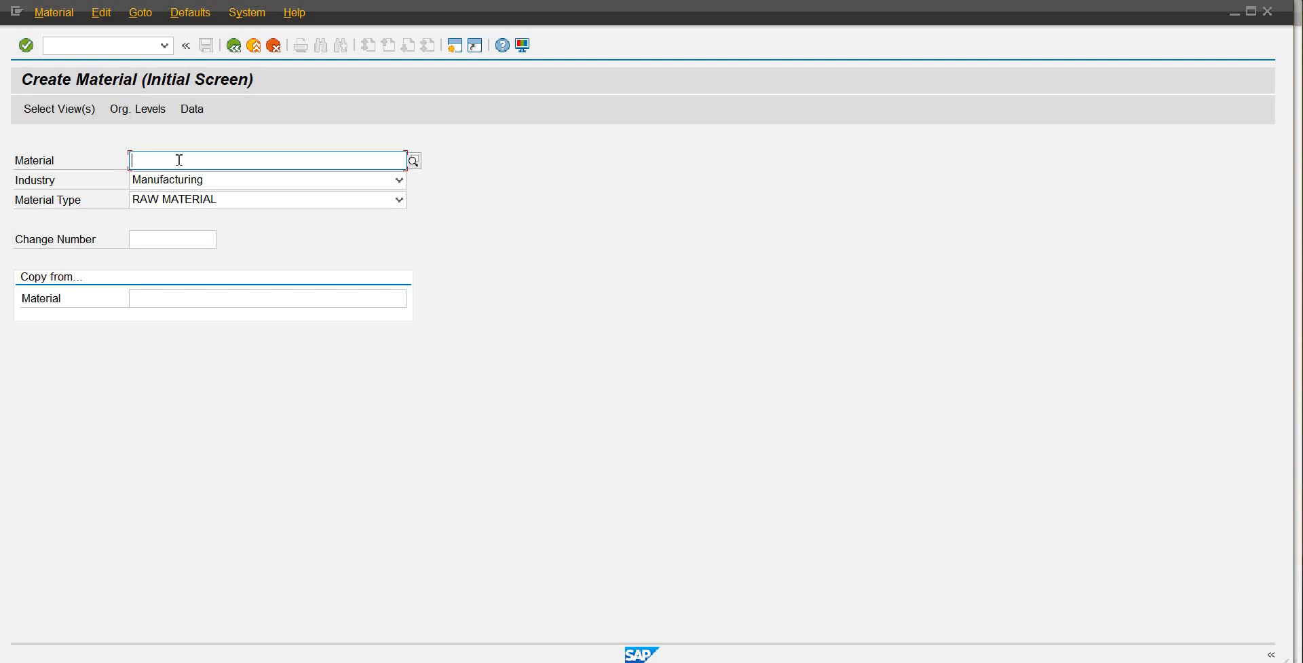
pyautogui.write('RMIS1002')
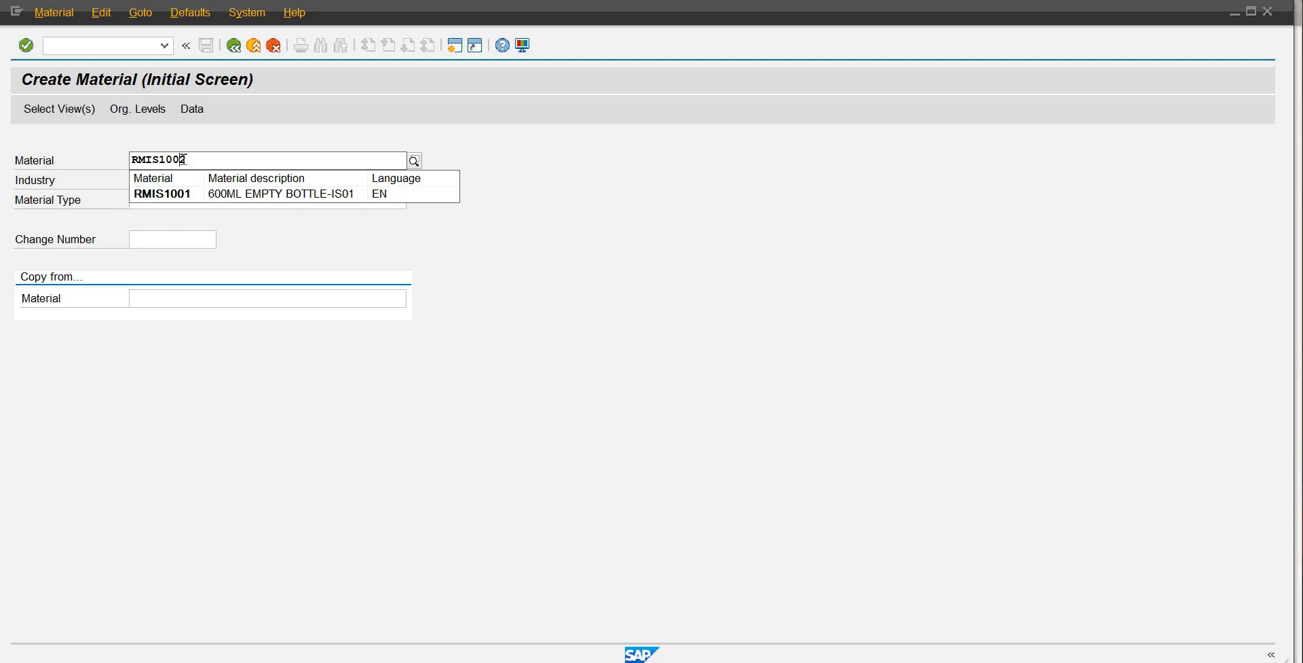
pyautogui.moveTo(185, 160); pyautogui.dragTo(162, 158)
pyautogui.press('BackSpace')
pyautogui.write('0')
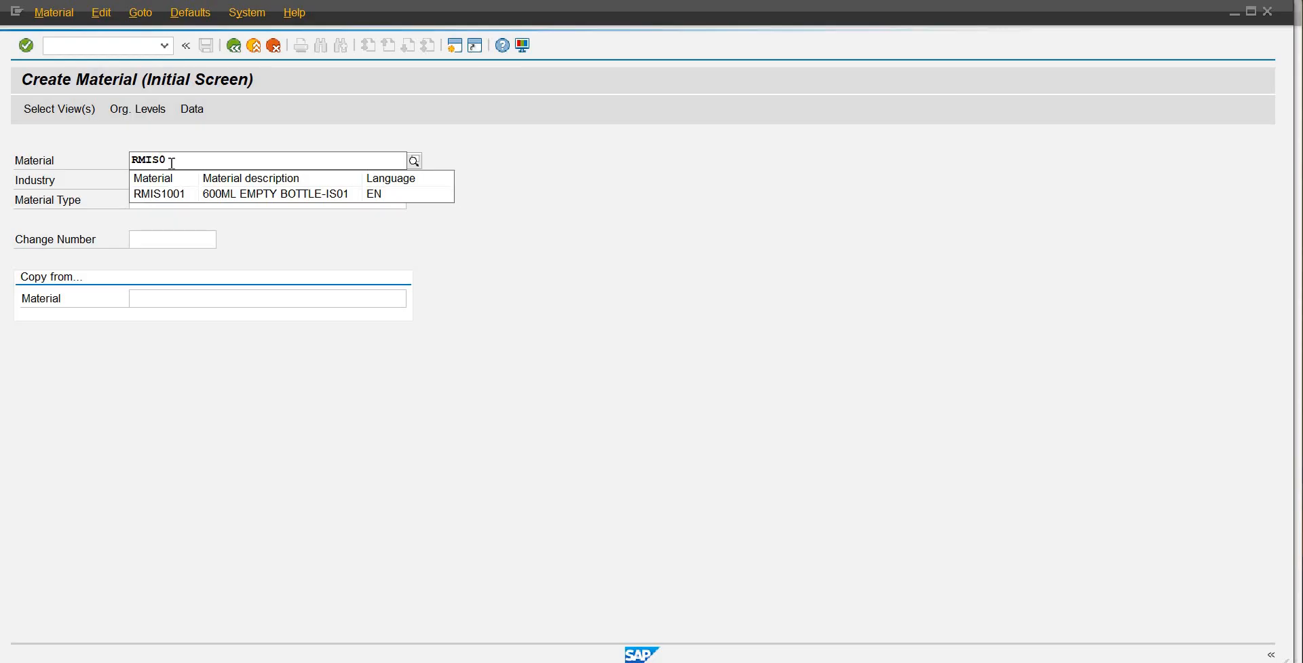
pyautogui.press('BackSpace')
pyautogui.press('BackSpace')
pyautogui.press('BackSpace')
pyautogui.press('BackSpace')
pyautogui.press('BackSpace')
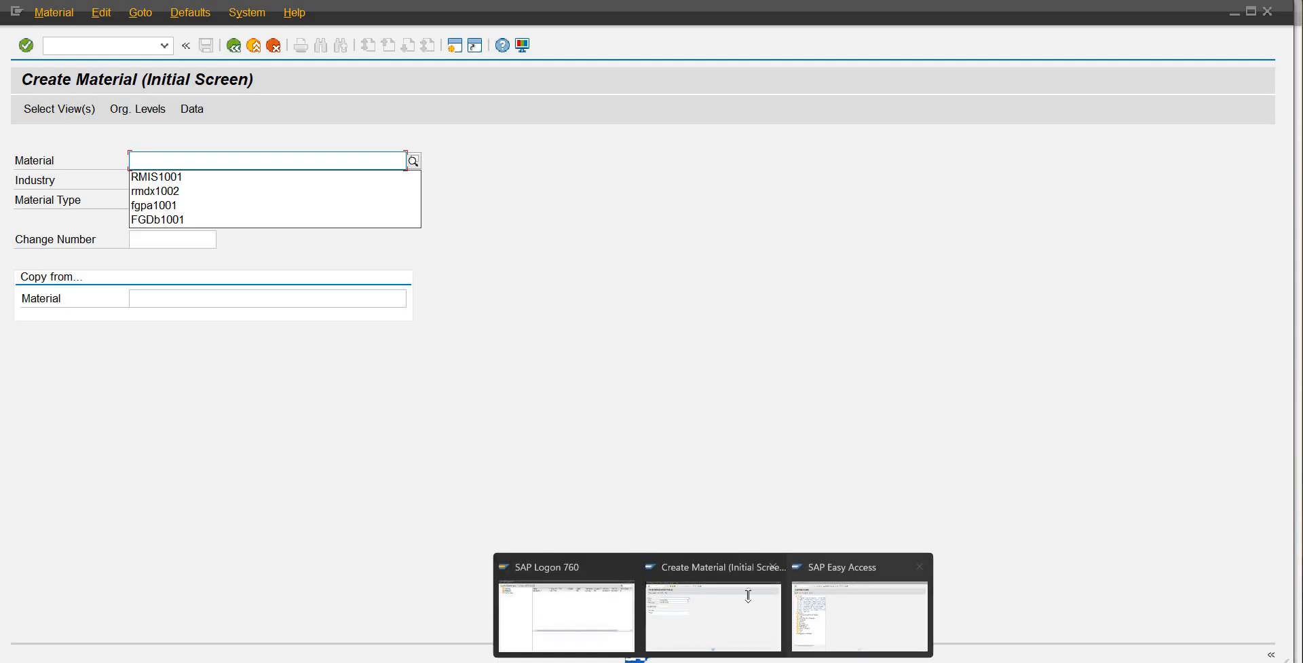
# - In the second session, expand Logistics, Materials Management, Valuation and Change in Material Price in the SAP menu
pyautogui.click(839, 611)
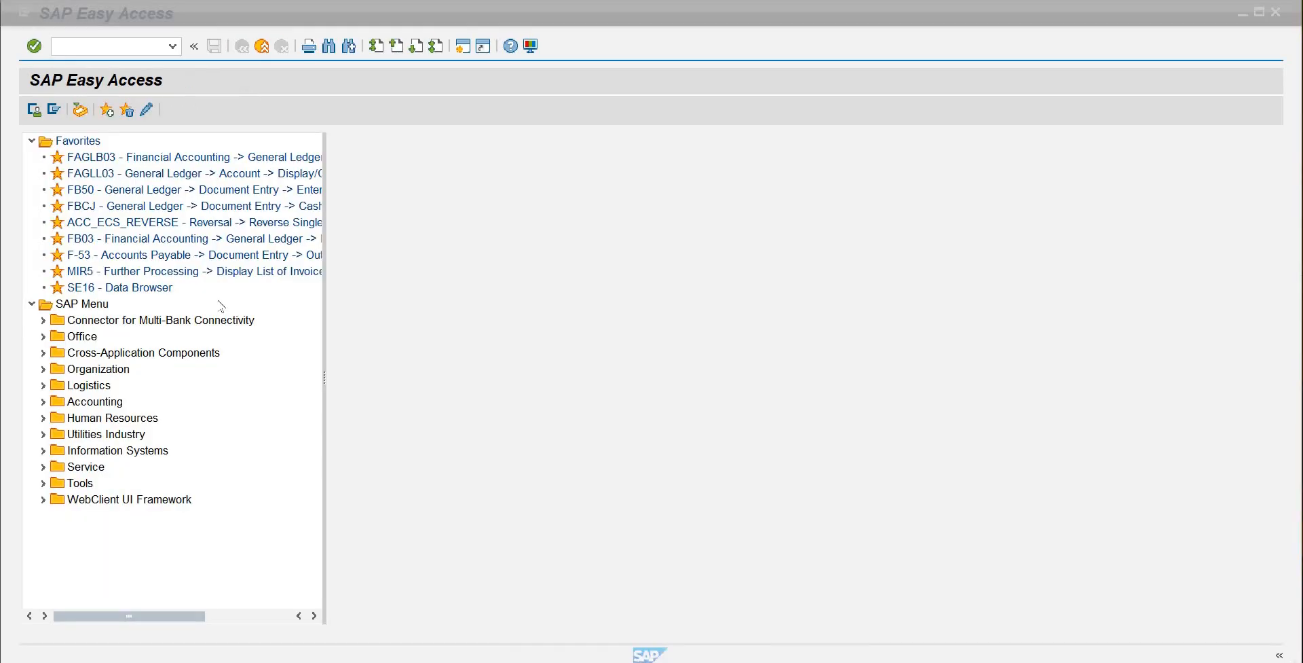
pyautogui.click(43, 385)
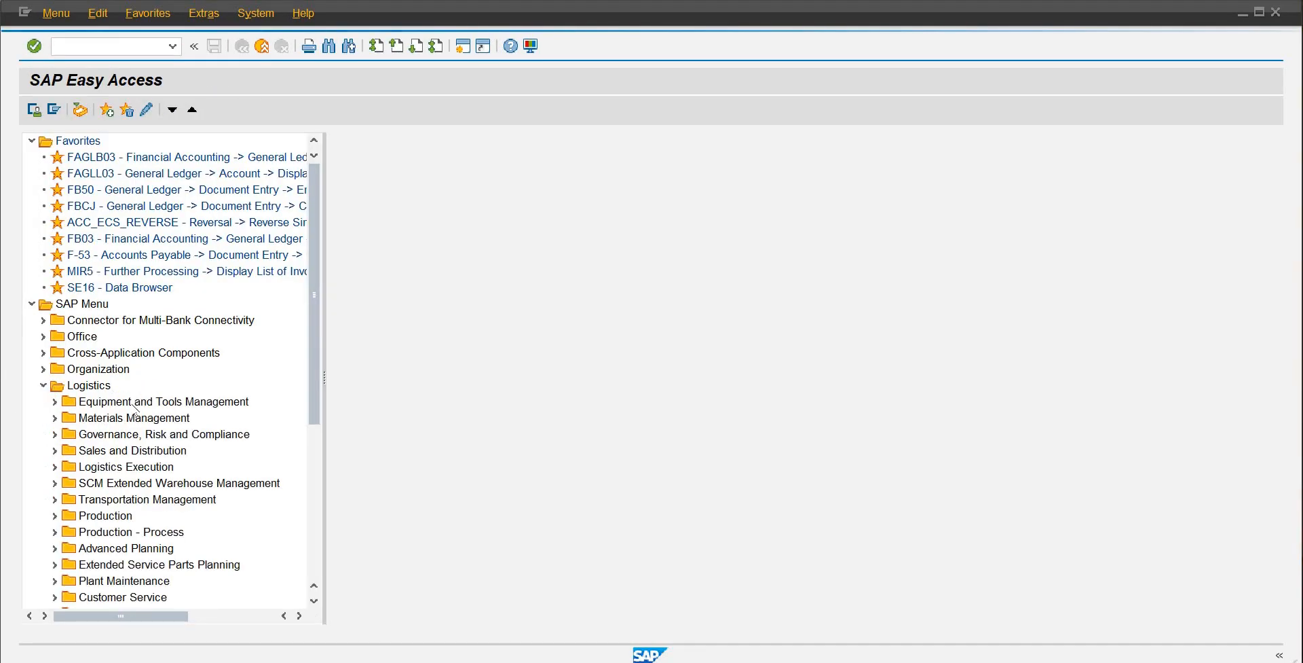
pyautogui.click(125, 407)
pyautogui.click(80, 417)
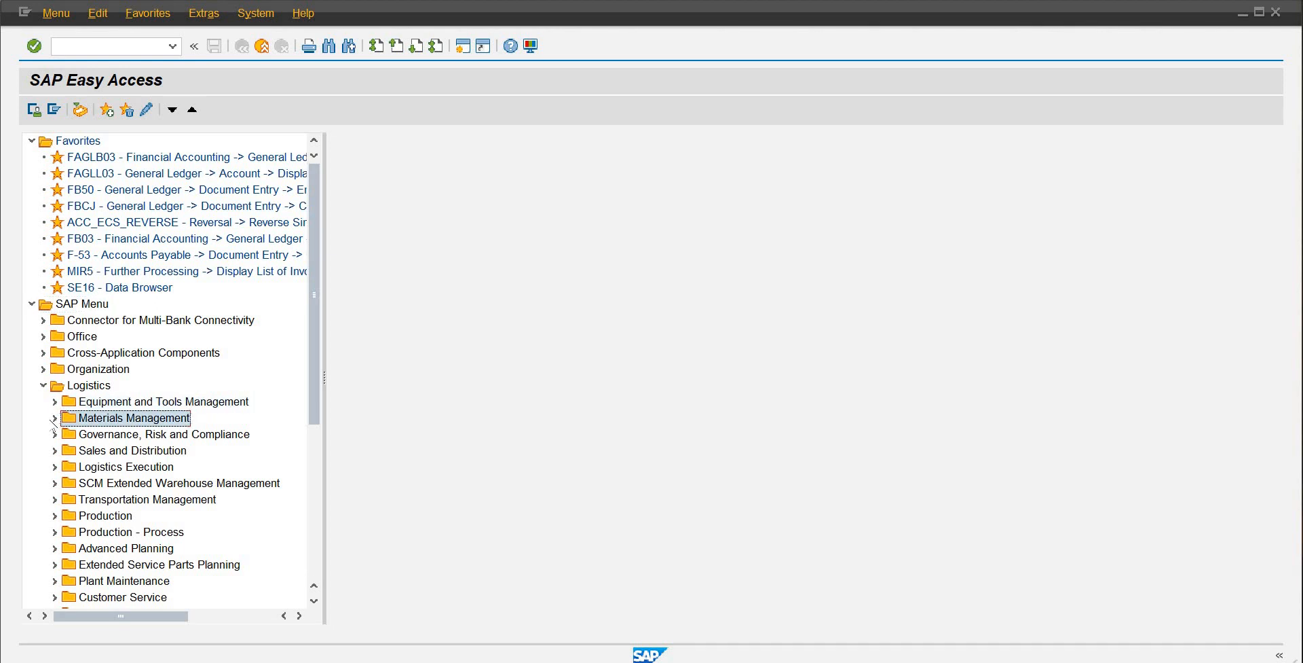
pyautogui.click(54, 418)
pyautogui.moveTo(314, 309); pyautogui.dragTo(292, 402)
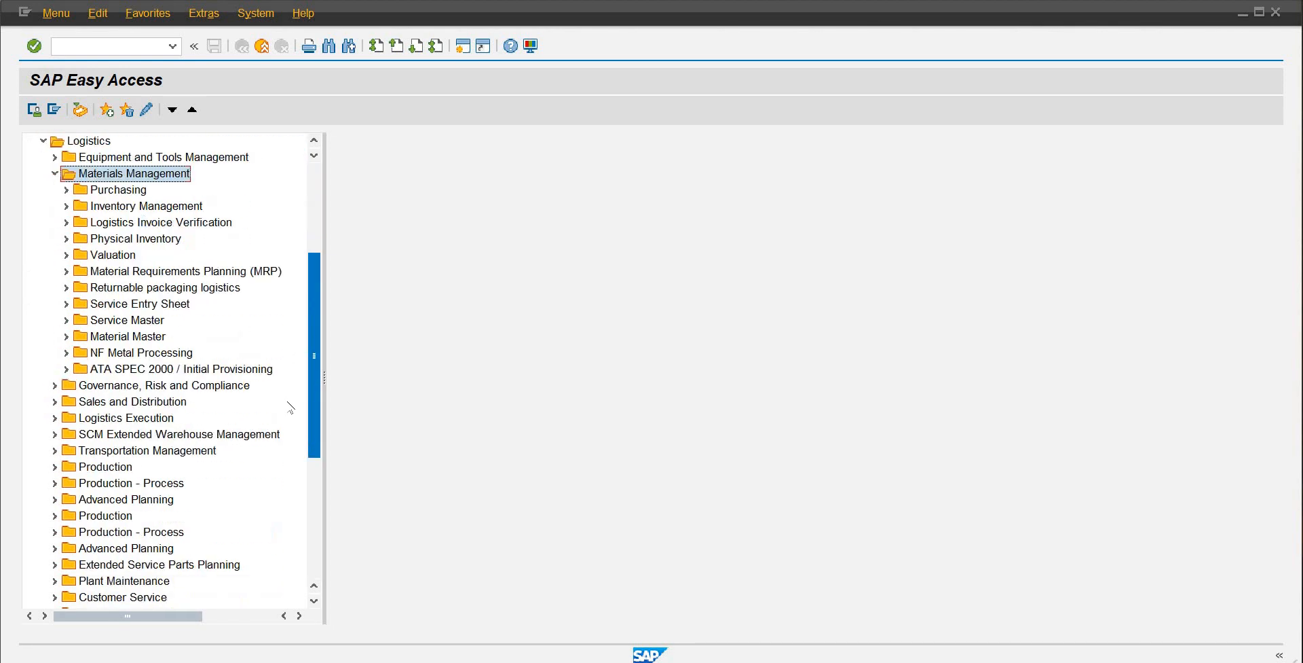
pyautogui.click(63, 256)
pyautogui.click(66, 255)
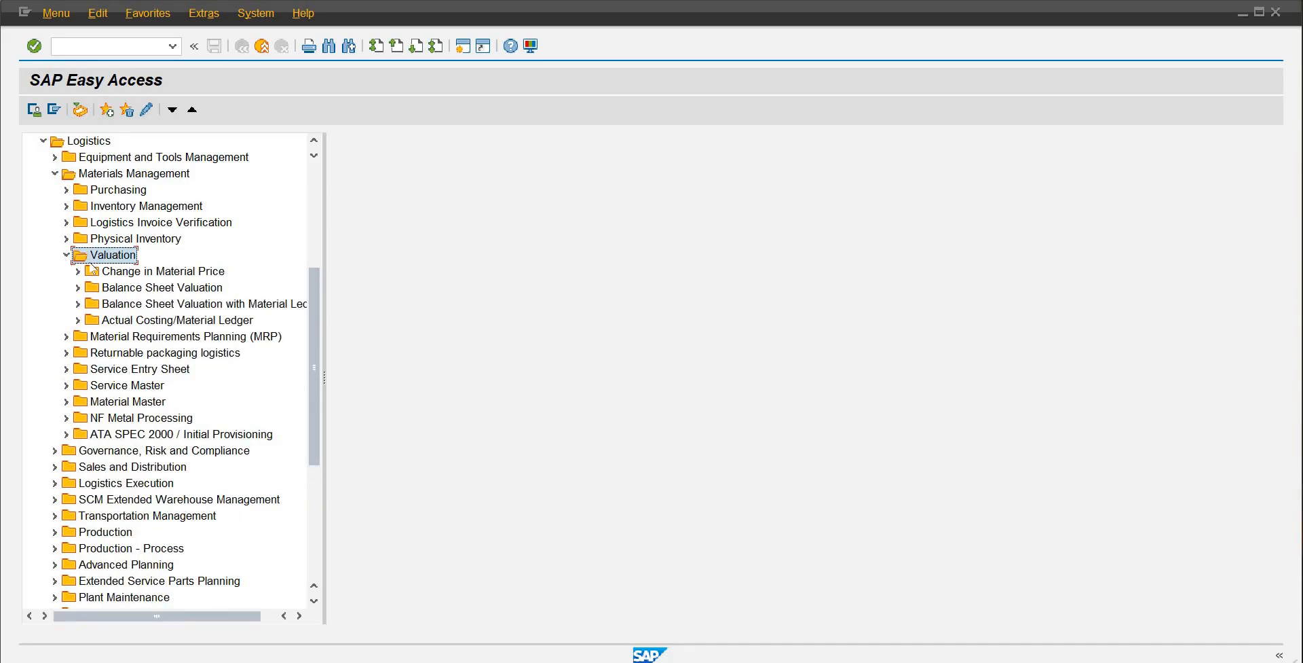
pyautogui.doubleClick(97, 273)
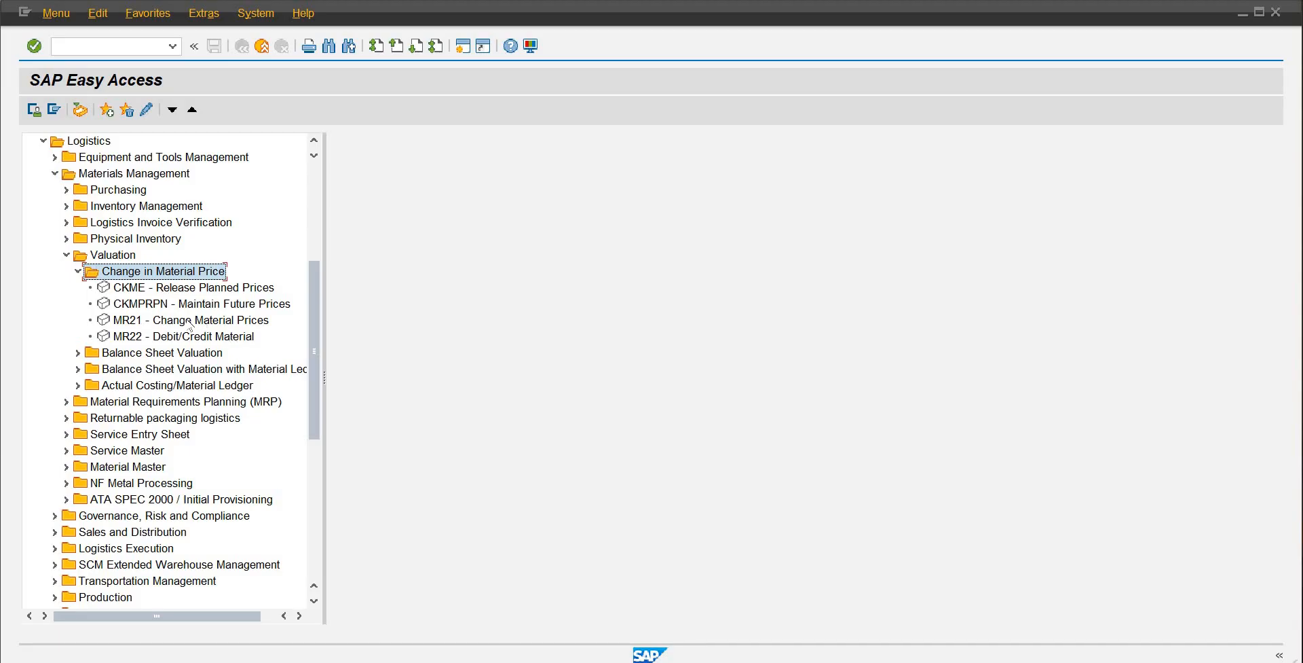
# - Start the MR21 - Change Material Prices transaction
pyautogui.click(129, 322)
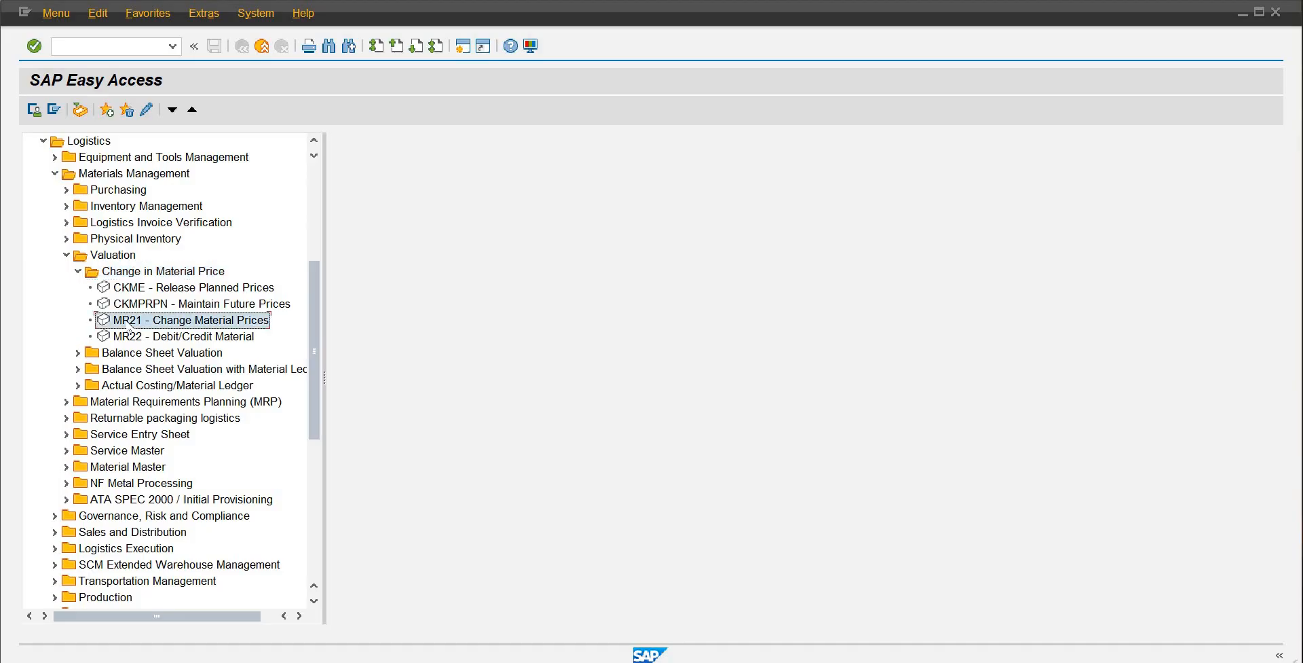
pyautogui.click(97, 50)
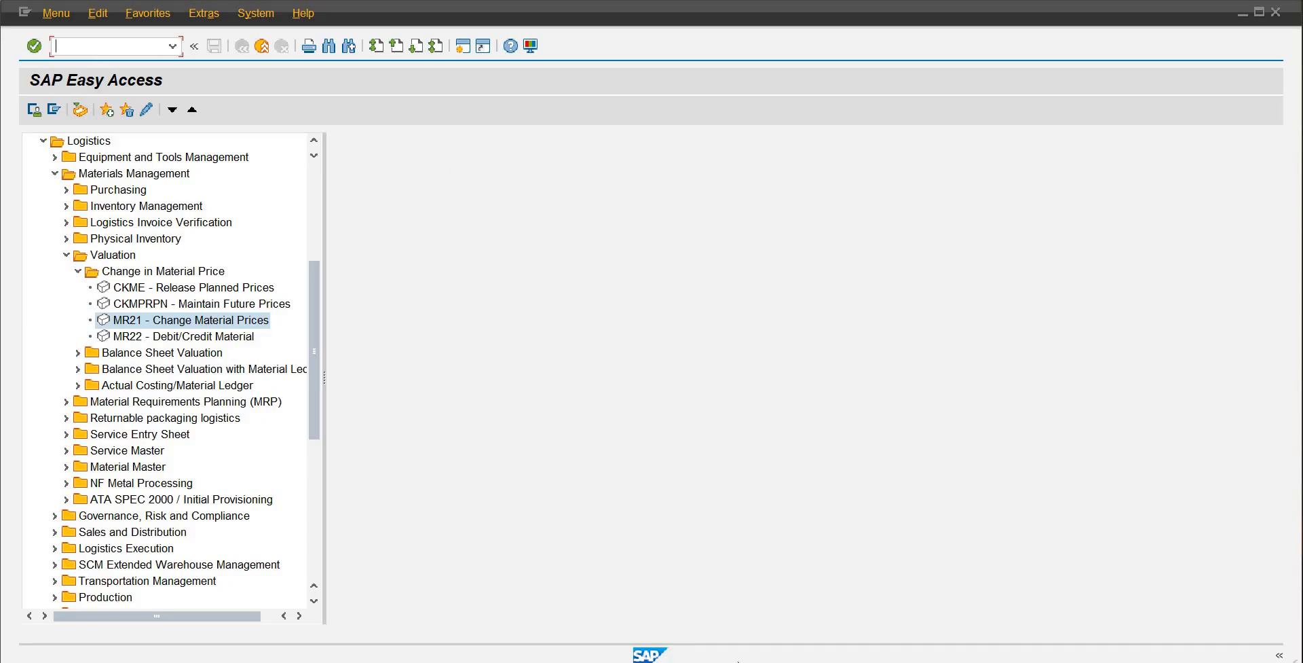
pyautogui.moveTo(713, 660)
pyautogui.doubleClick(152, 321)
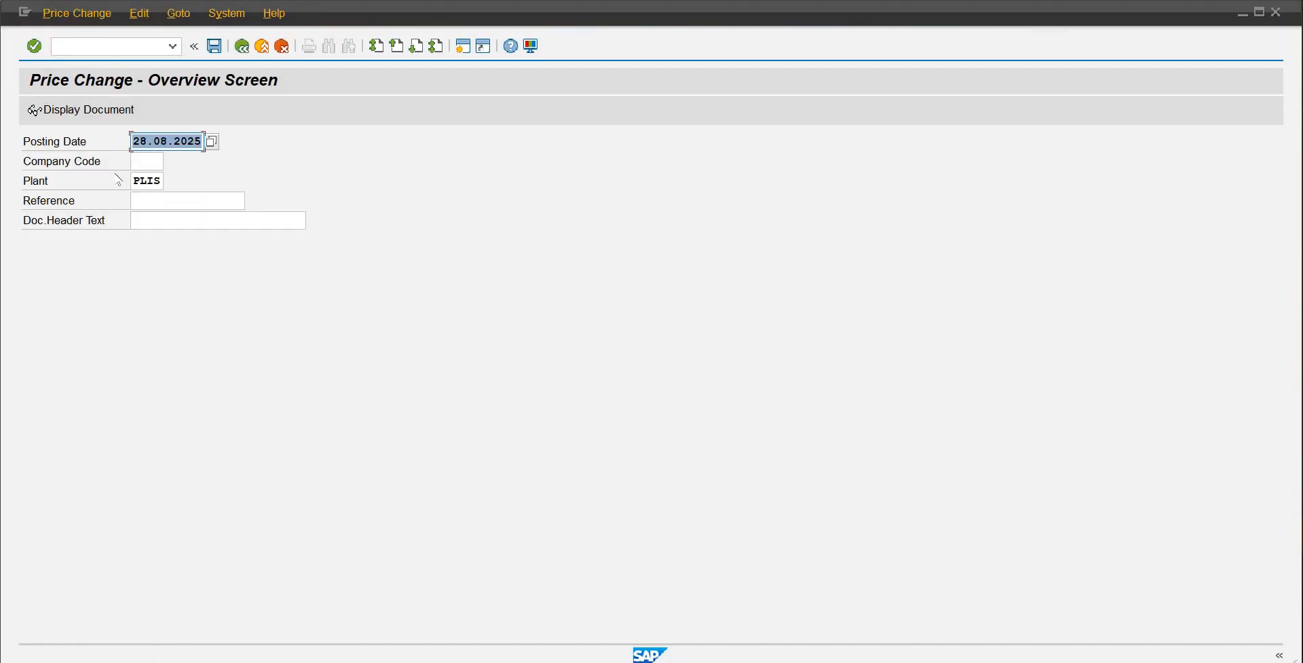
# - Enter company code IS01 for the price change at plant PLIS and confirm the header data
pyautogui.click(135, 163)
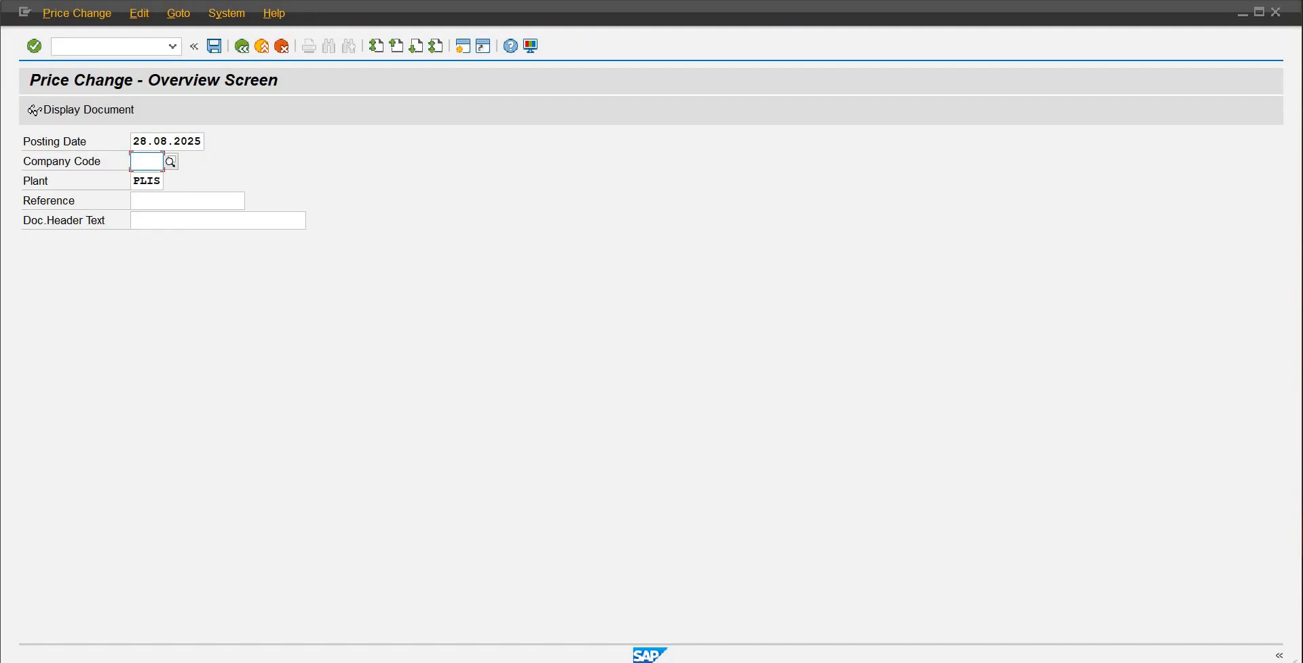
pyautogui.write('ts01')
pyautogui.press('Return')
pyautogui.write('is')
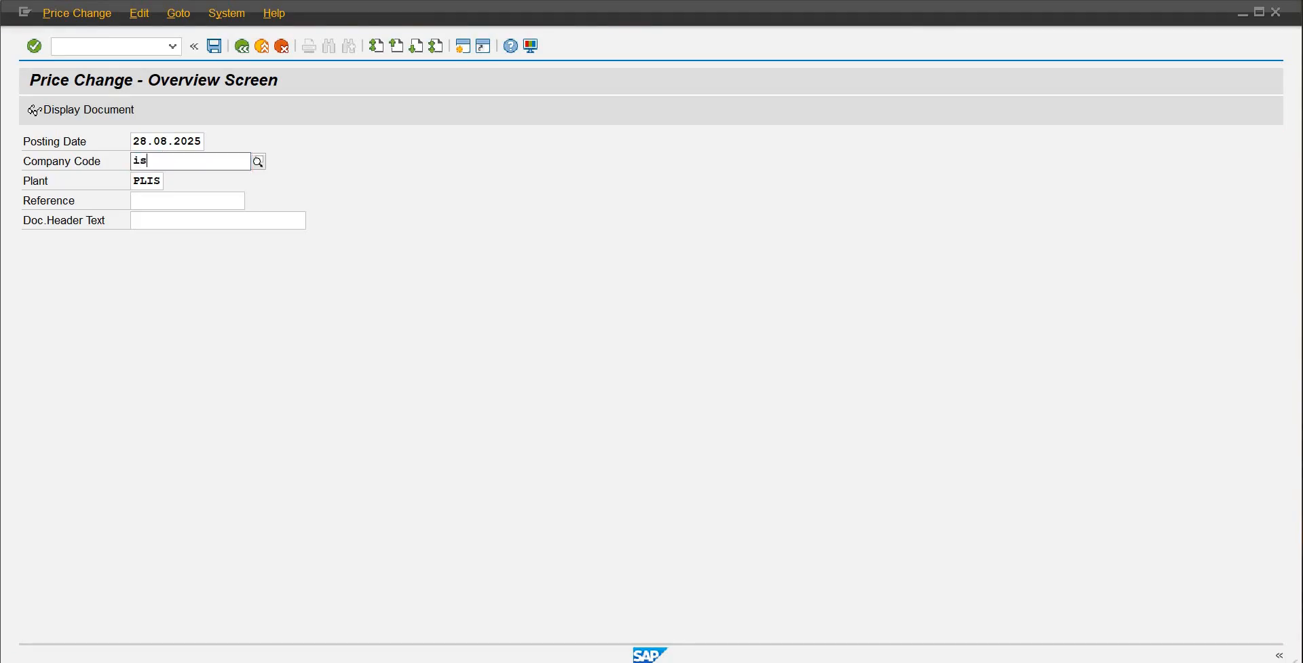
pyautogui.write('01')
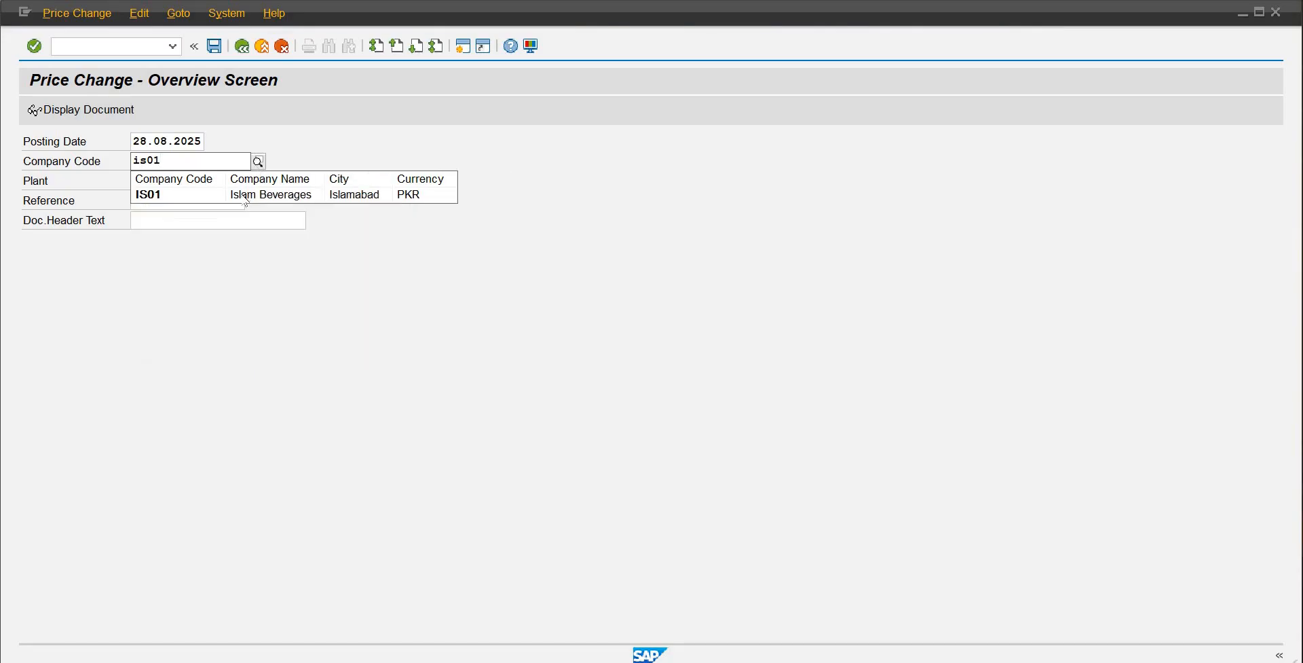
pyautogui.click(246, 196)
pyautogui.press('Return')
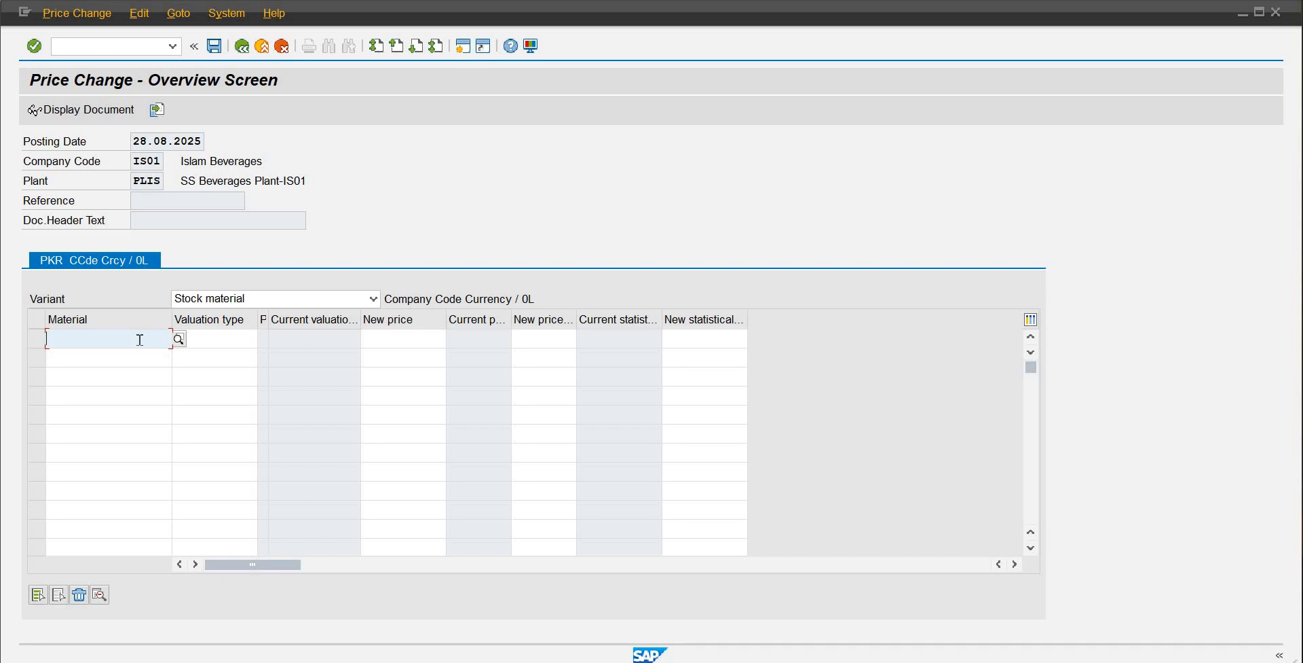
# - Try to enter a price change for material RMIS1001 with valuation type 3000 and a new price of 12
pyautogui.write('RMIS')
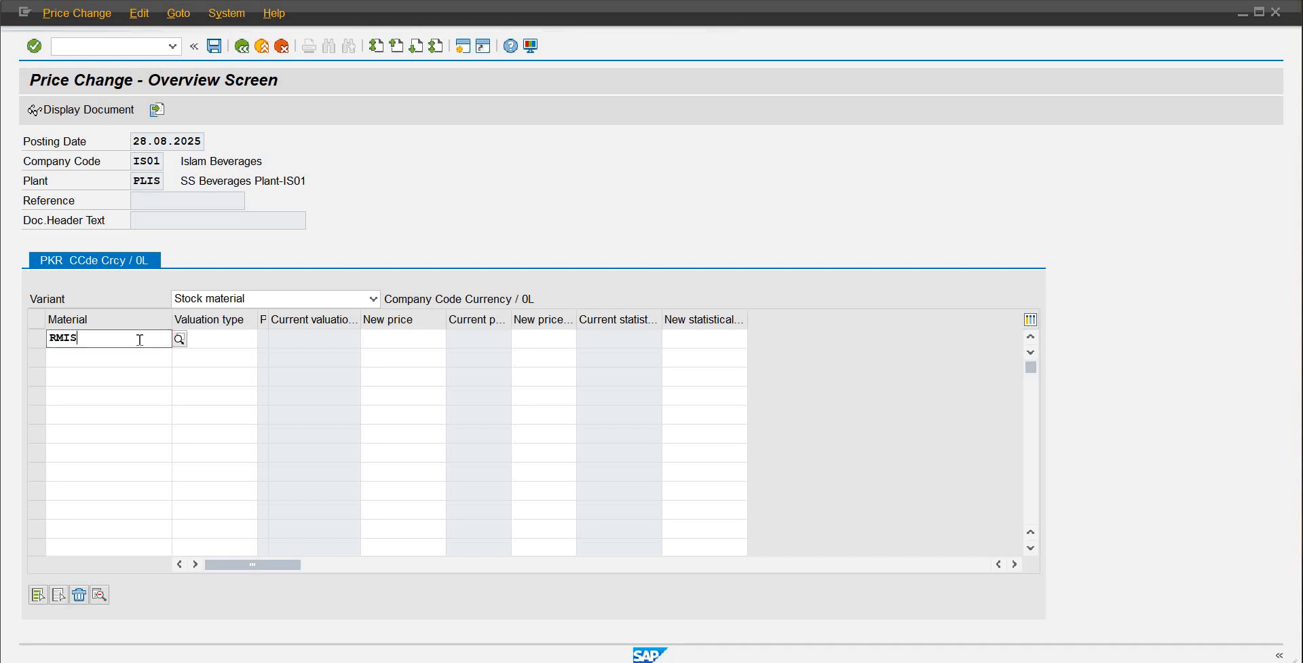
pyautogui.write('1001')
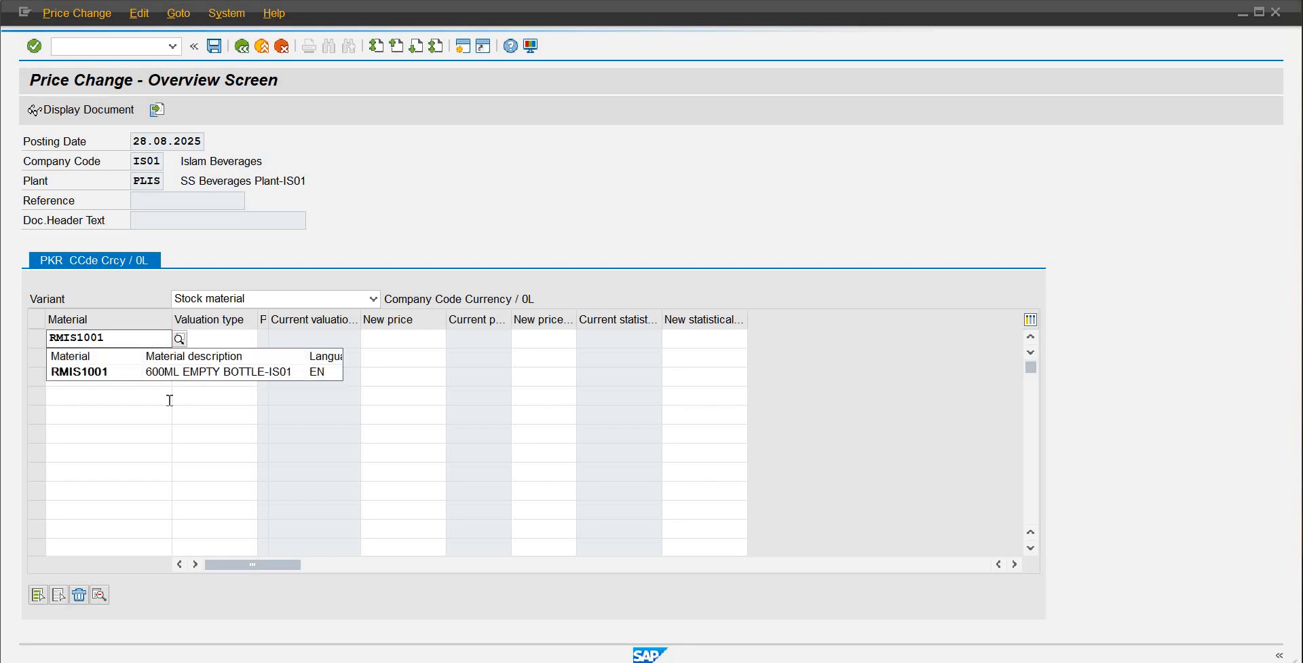
pyautogui.click(194, 372)
pyautogui.click(216, 338)
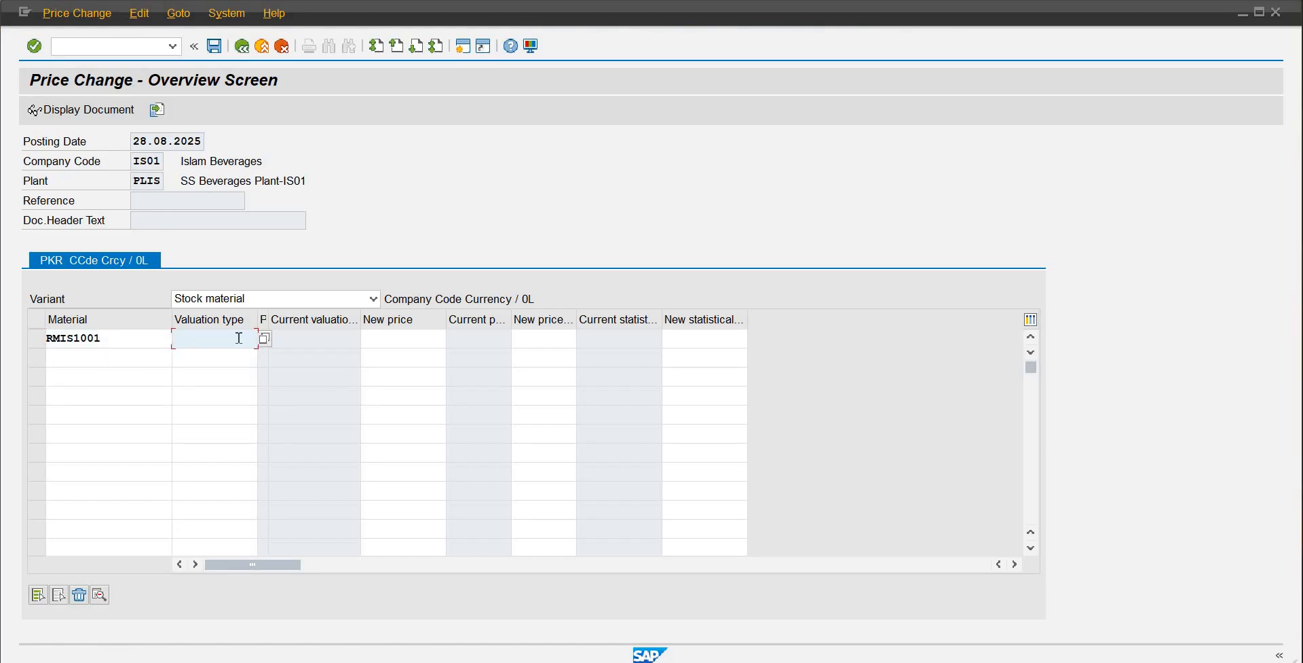
pyautogui.write('3000')
pyautogui.press('Tab')
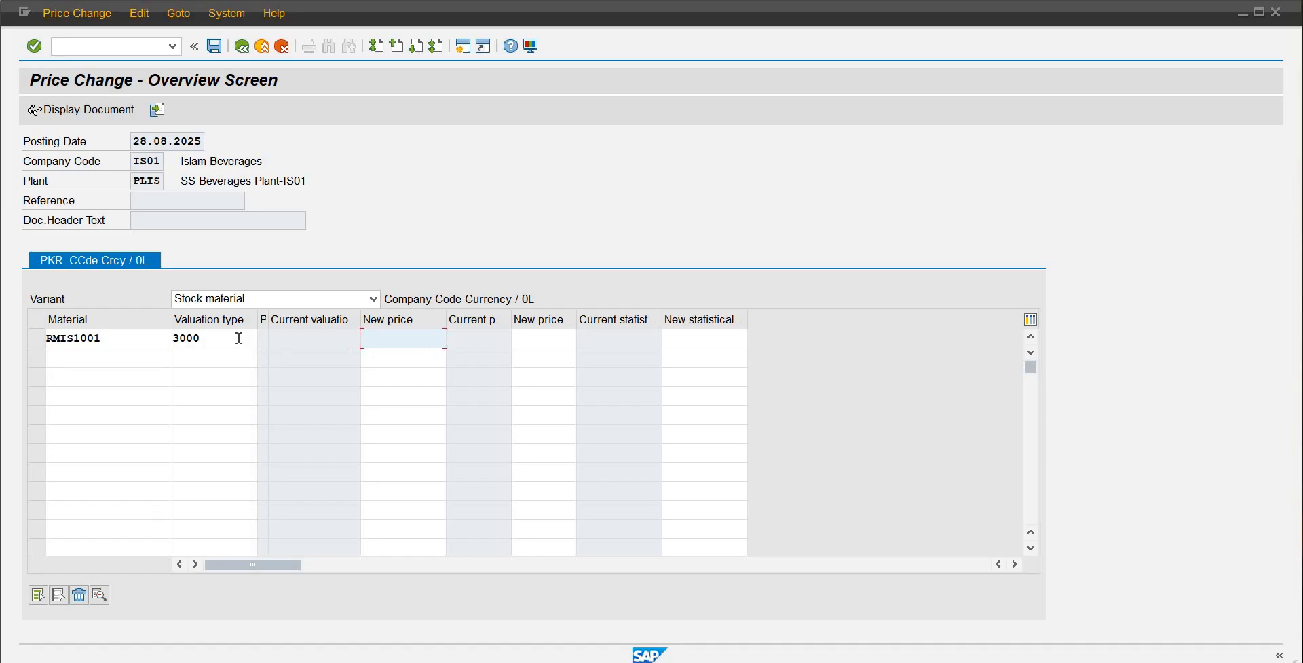
pyautogui.write('12')
pyautogui.press('Return')
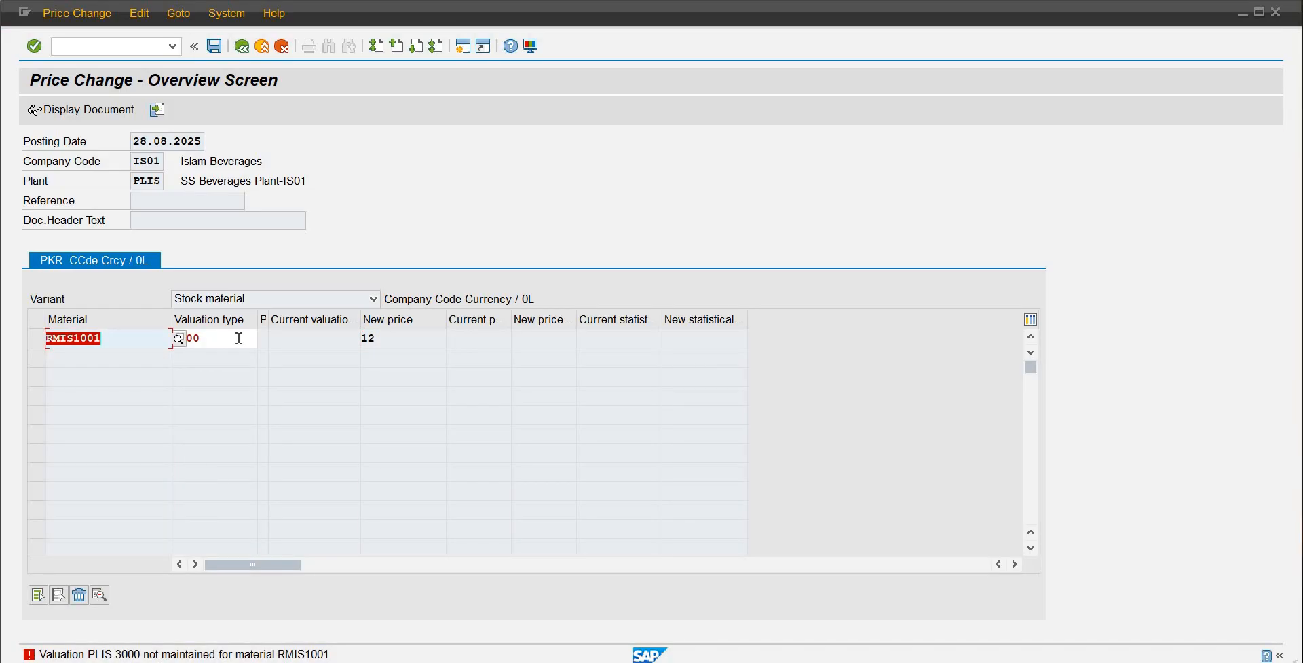
# - Clear the valuation type for RMIS1001 and confirm the price change line
pyautogui.click(239, 338)
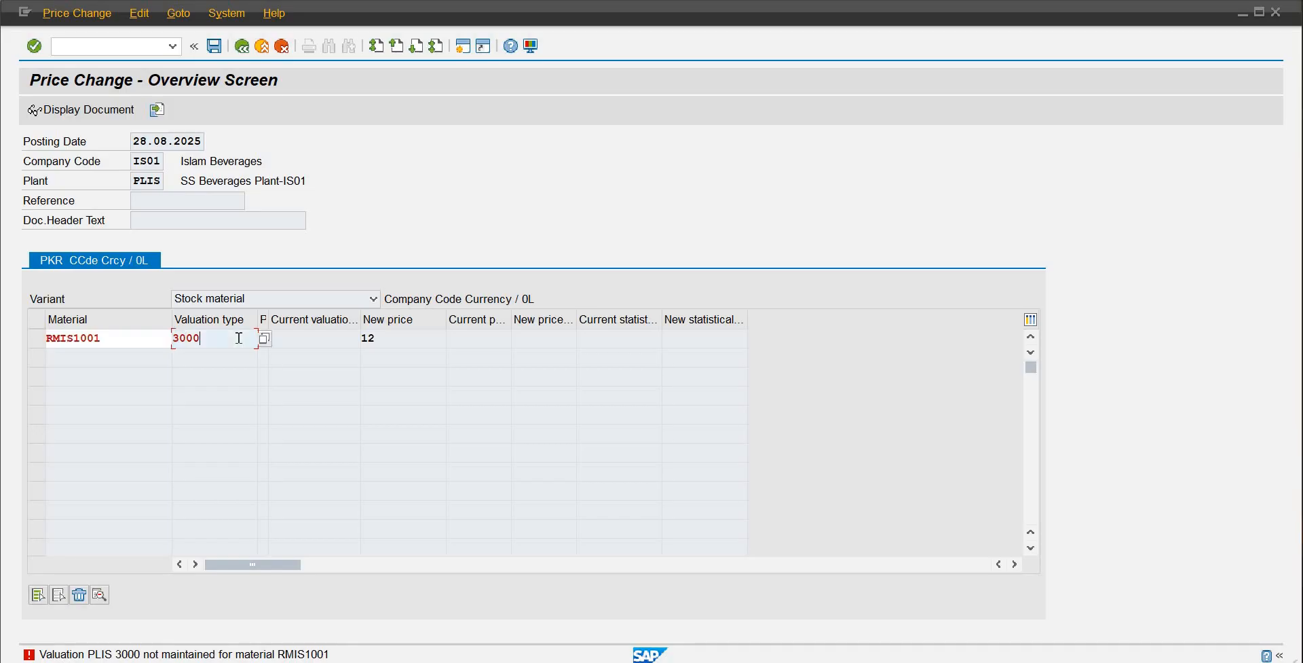
pyautogui.press('BackSpace')
pyautogui.press('BackSpace')
pyautogui.press('BackSpace')
pyautogui.press('BackSpace')
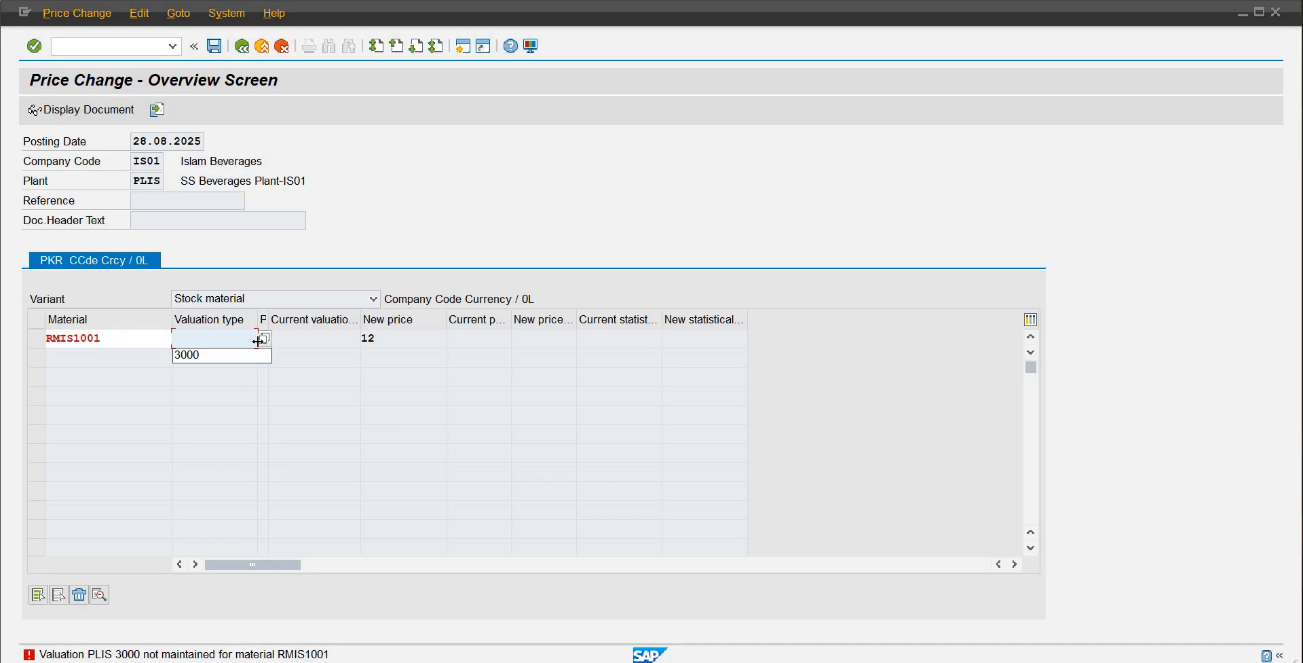
pyautogui.click(264, 337)
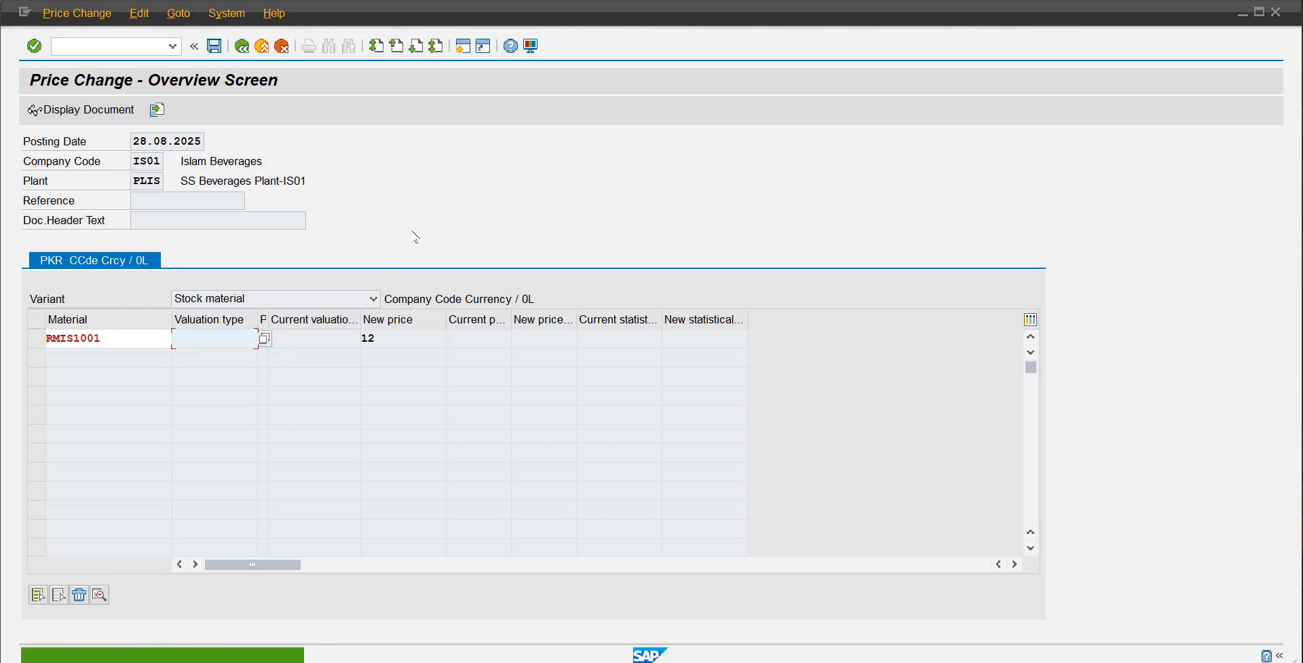
pyautogui.press('Return')
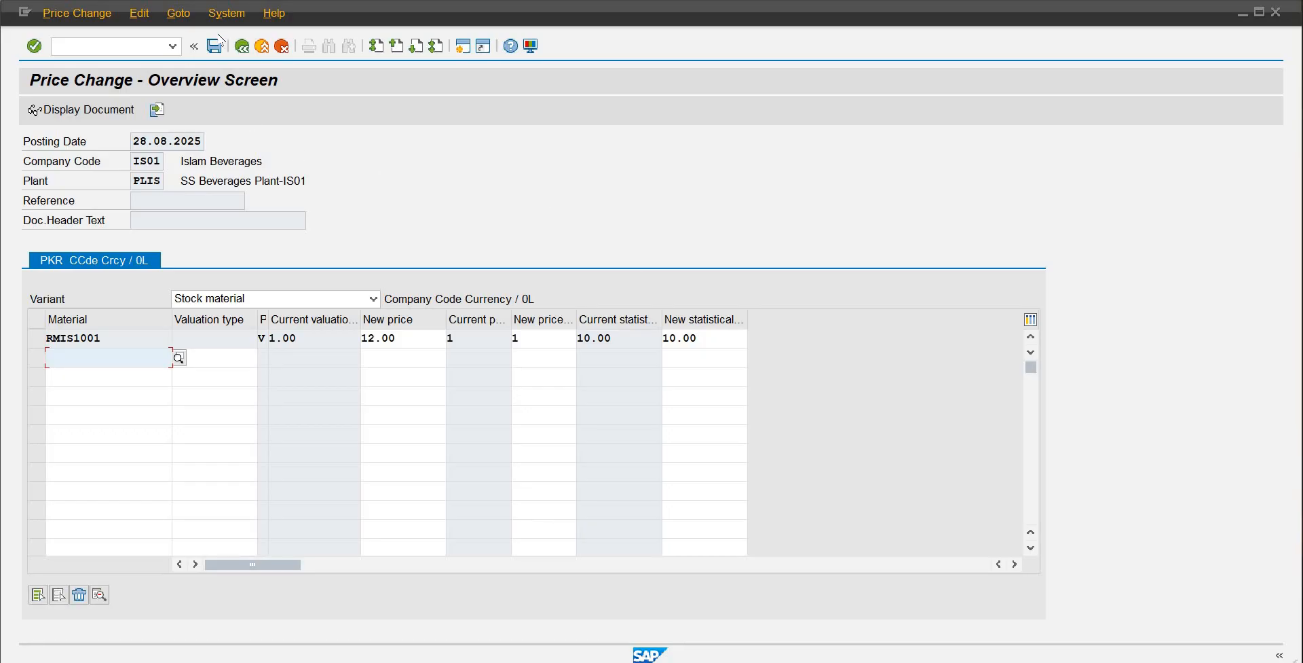
# - Exit the price change without saving and return to the SAP Easy Access menu
pyautogui.click(262, 46)
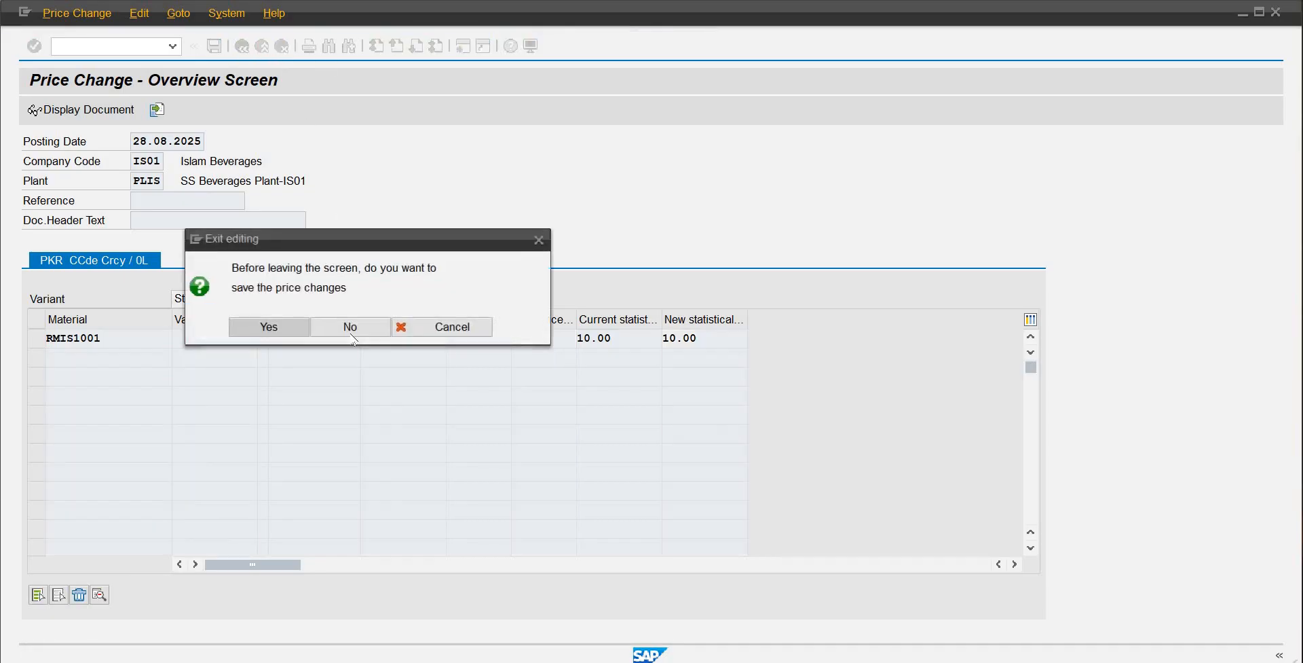
pyautogui.click(357, 331)
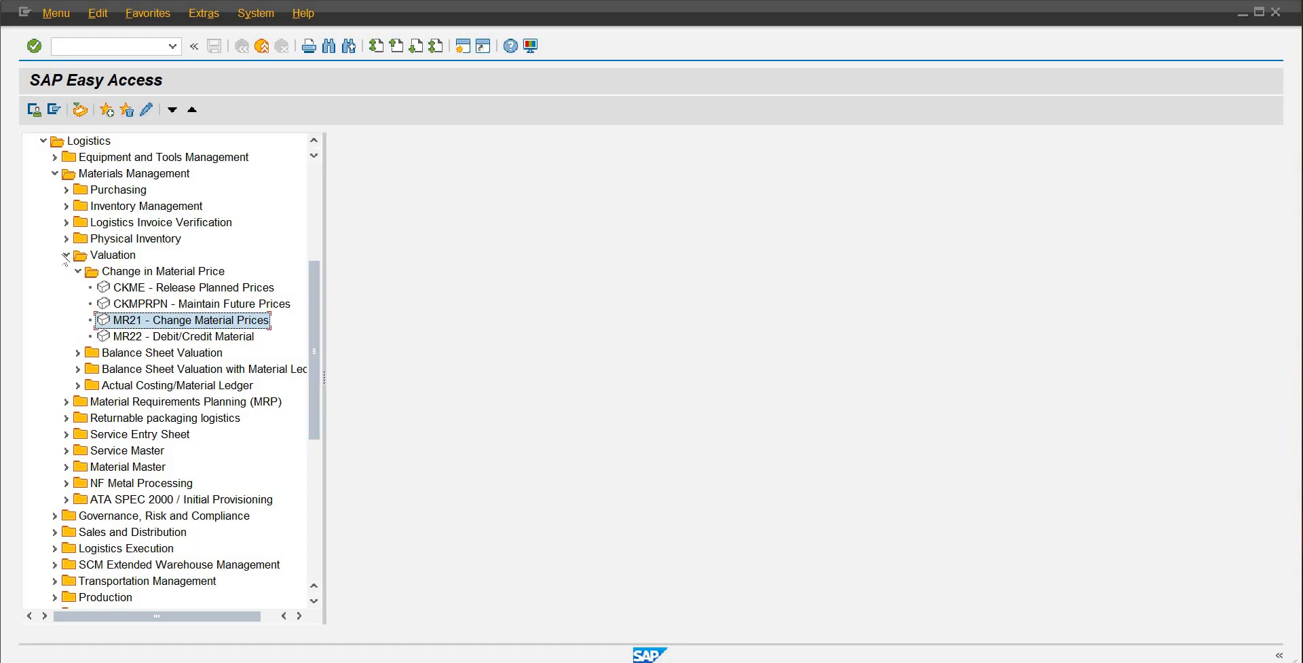
# - Collapse the Valuation and Materials Management folders in the SAP menu
pyautogui.click(65, 256)
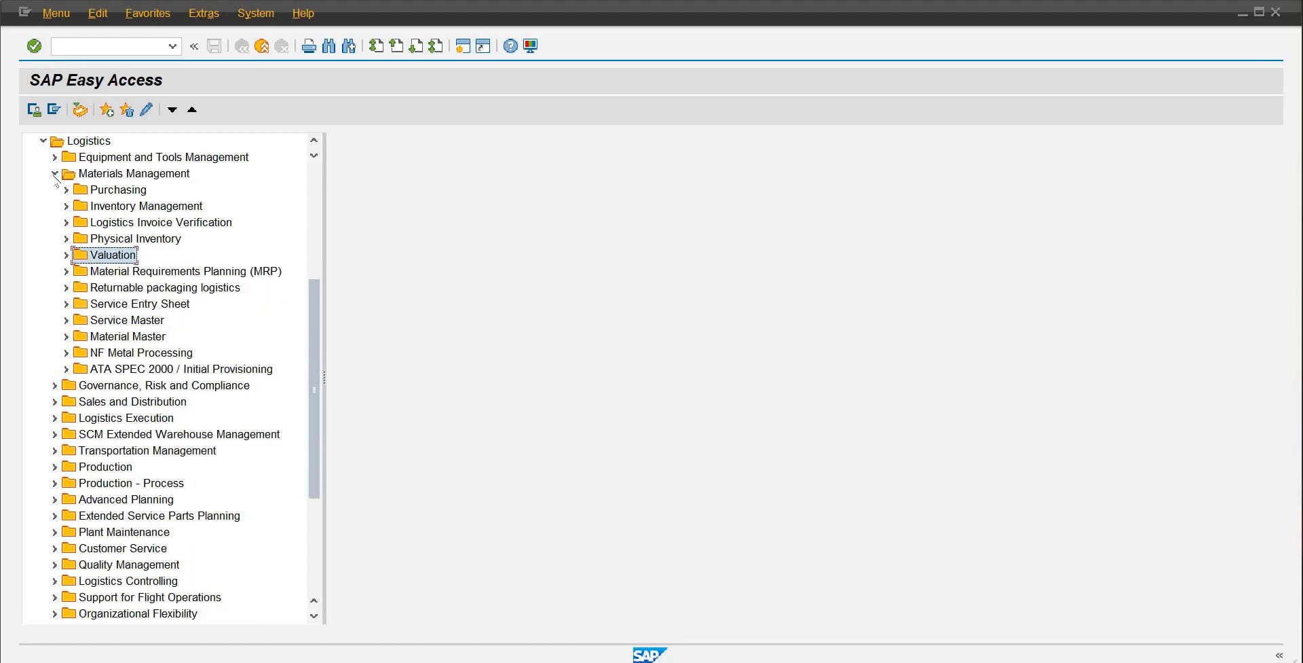
pyautogui.click(54, 174)
pyautogui.scroll(-1, 319, 378)
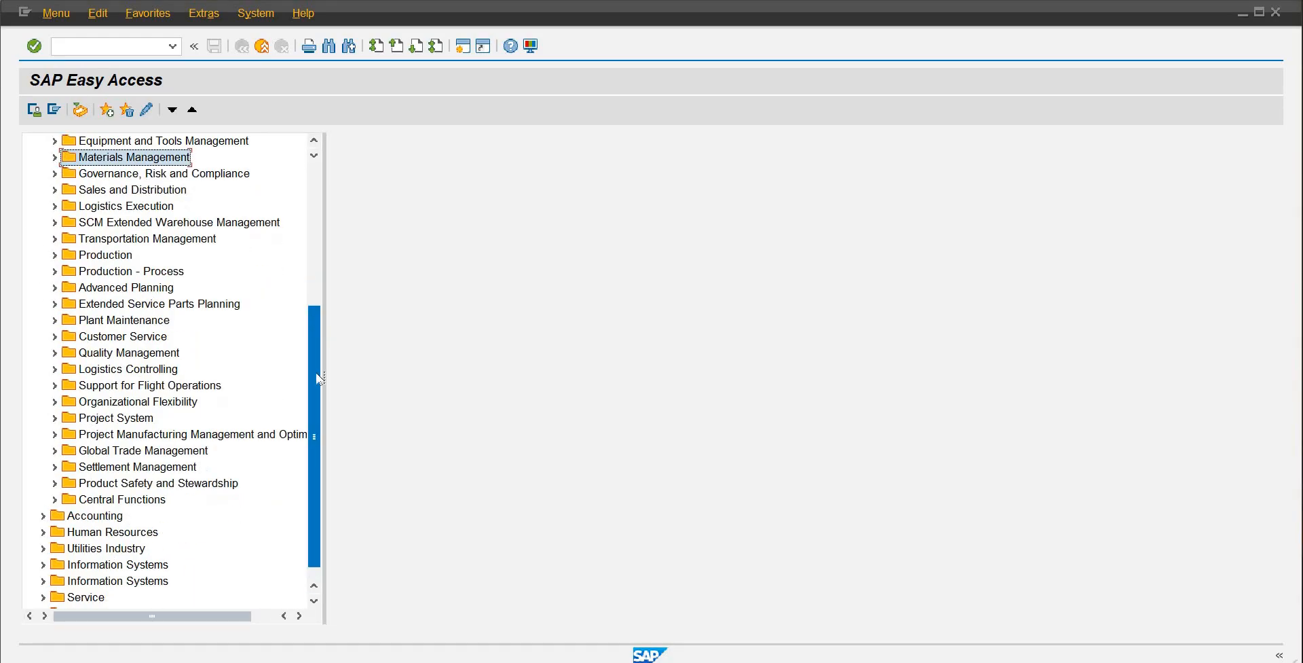
pyautogui.scroll(-1, 318, 378)
pyautogui.scroll(2, 325, 324)
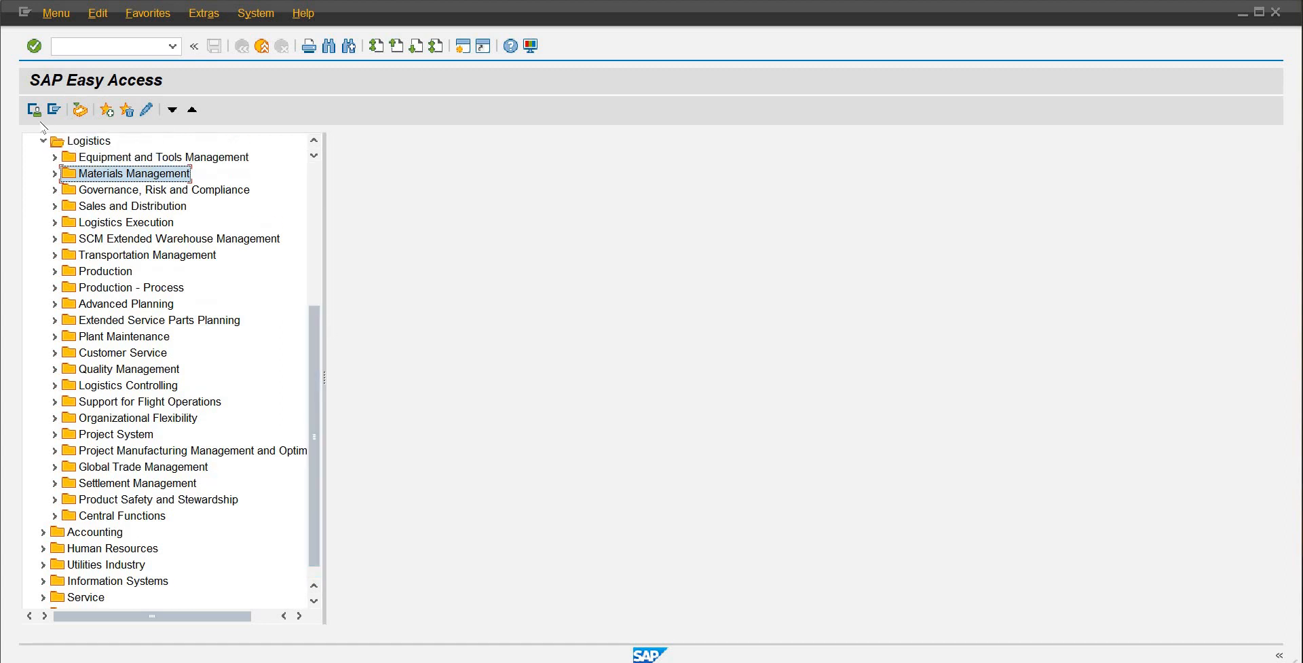